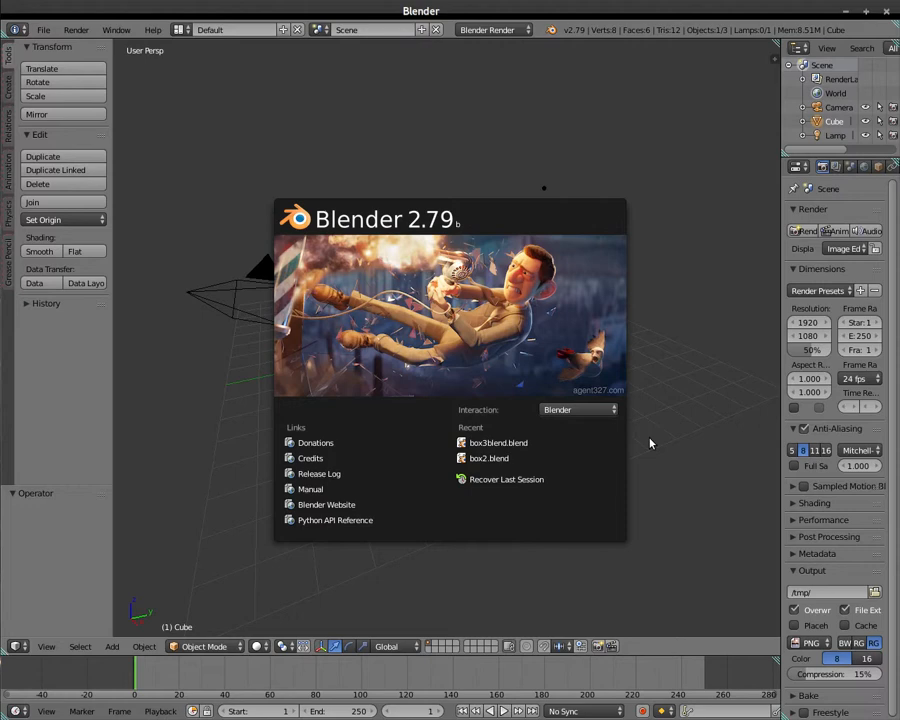
Dismiss the splash screen and view the default cube from different angles and distances.
{"action": "left_click", "coordinate": [650, 443]}
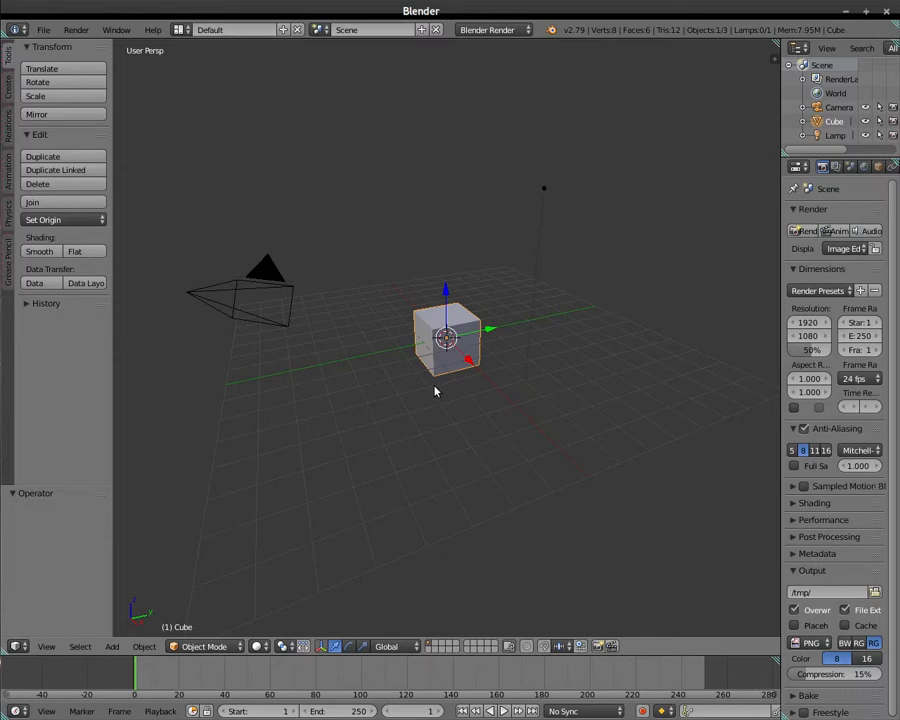
{"action": "middle_click_drag", "start_coordinate": [434, 391], "coordinate": [383, 399]}
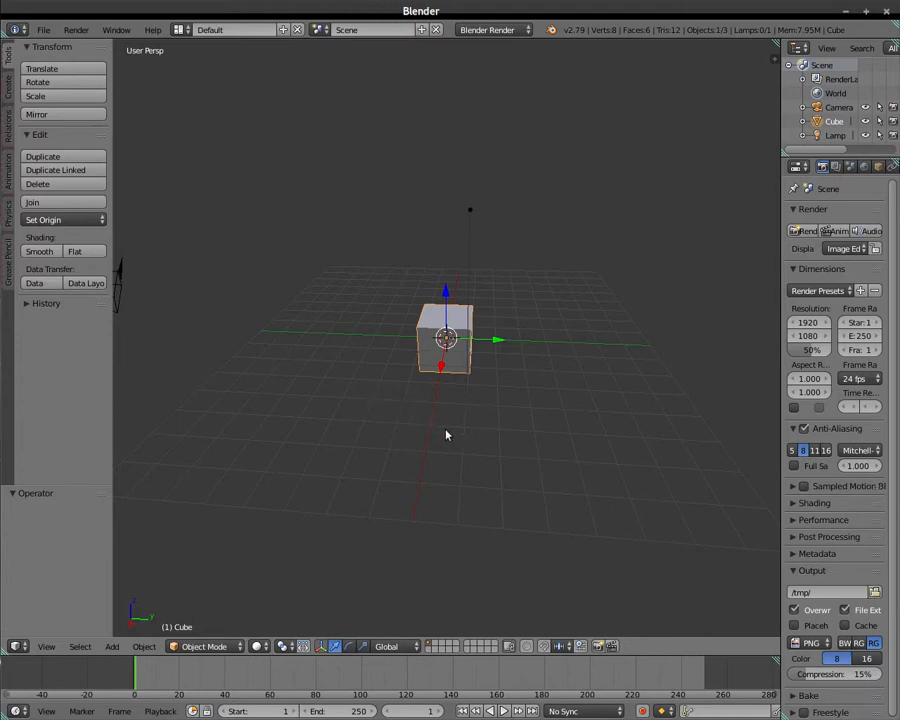
{"action": "middle_click_drag", "start_coordinate": [438, 422], "coordinate": [479, 442]}
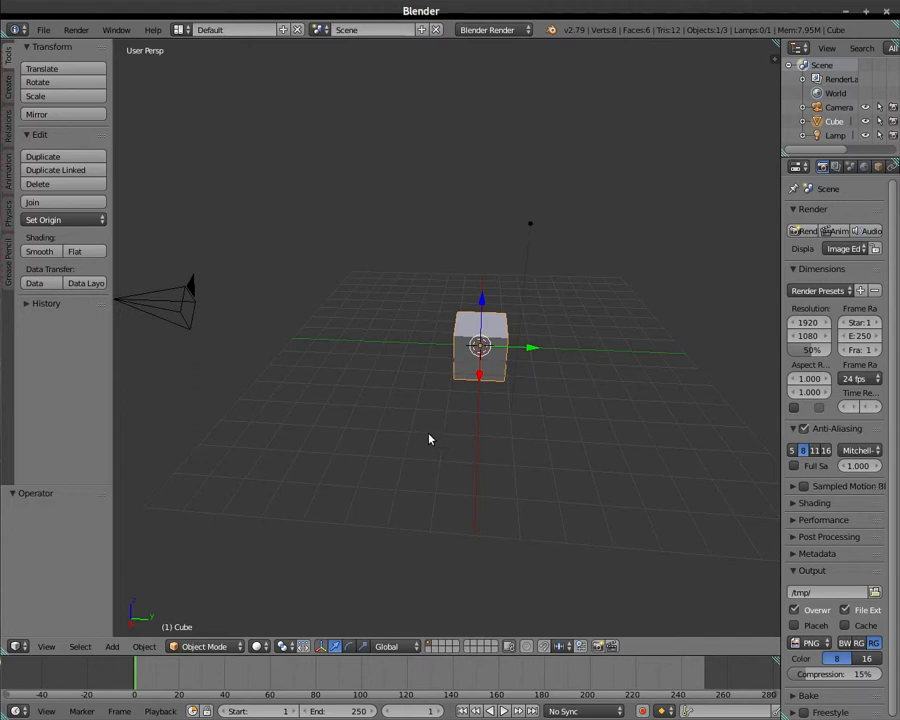
{"action": "scroll", "coordinate": [429, 439], "scroll_direction": "up", "scroll_amount": 4}
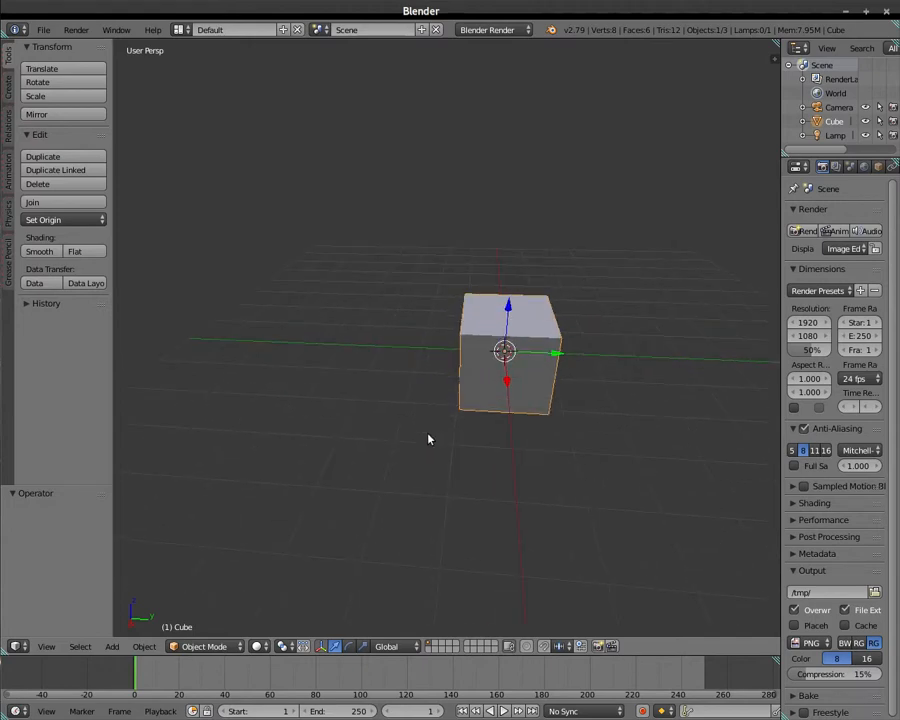
{"action": "scroll", "coordinate": [429, 439], "scroll_direction": "down", "scroll_amount": 3}
{"action": "scroll", "coordinate": [429, 439], "scroll_direction": "down", "scroll_amount": 1}
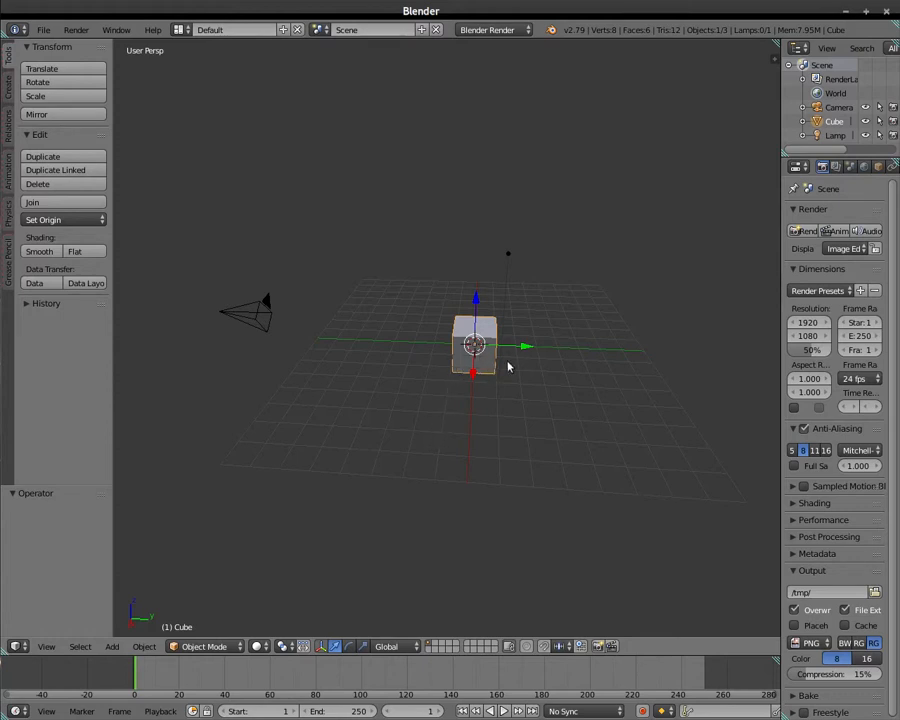
Place the 3D cursor at several spots around the cube and return it to the world origin.
{"action": "left_click", "coordinate": [365, 388]}
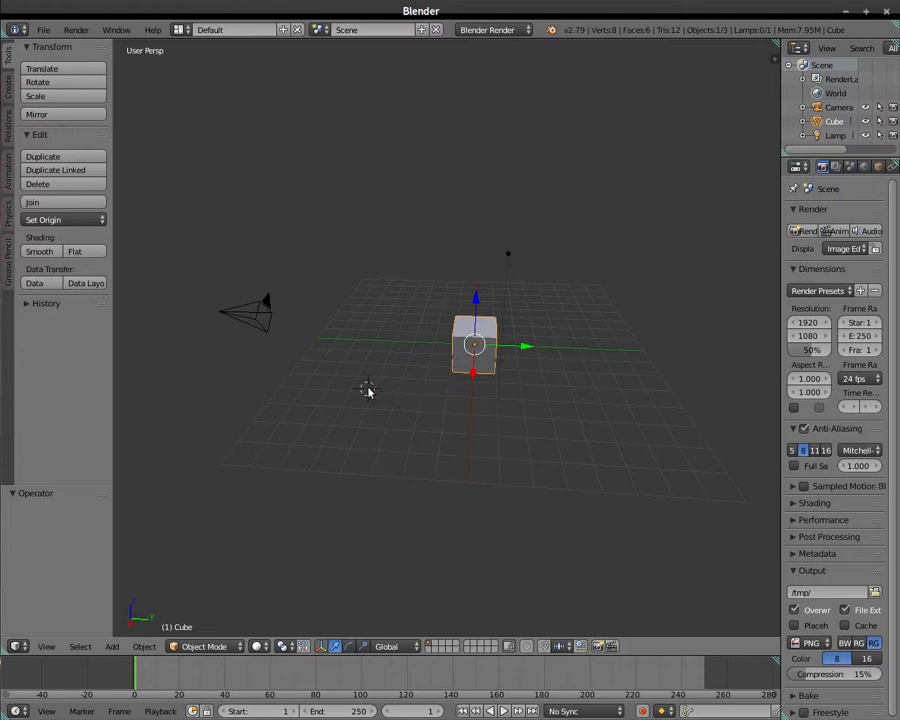
{"action": "left_click", "coordinate": [575, 441]}
{"action": "left_click", "coordinate": [562, 313]}
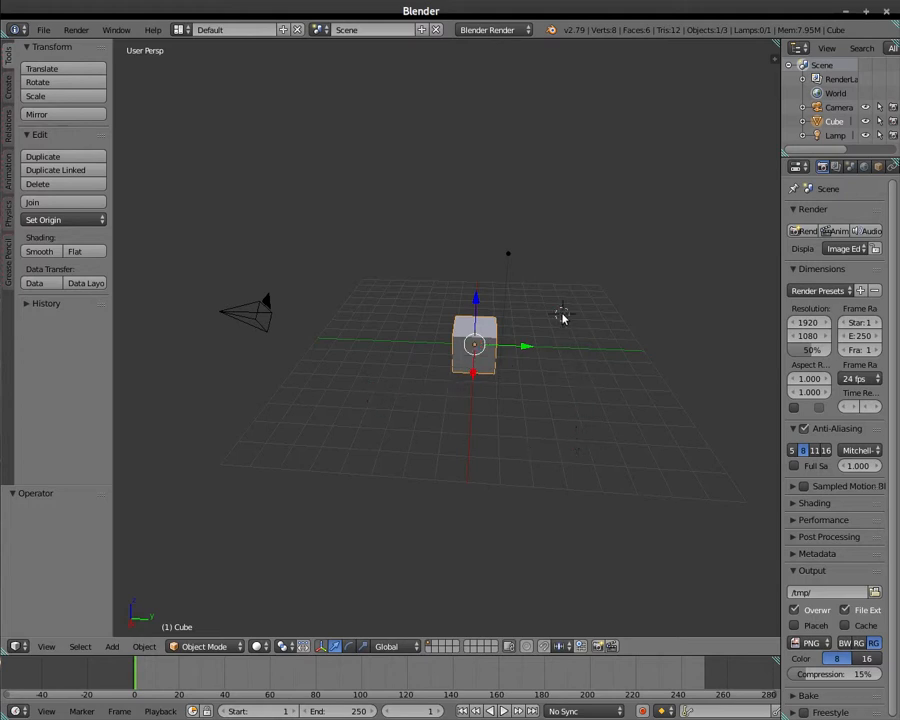
{"action": "left_click", "coordinate": [380, 315]}
{"action": "left_click", "coordinate": [370, 402]}
{"action": "left_click", "coordinate": [490, 418]}
{"action": "left_click", "coordinate": [368, 420]}
{"action": "left_click", "coordinate": [393, 358]}
{"action": "key", "text": "ctrl+c"}
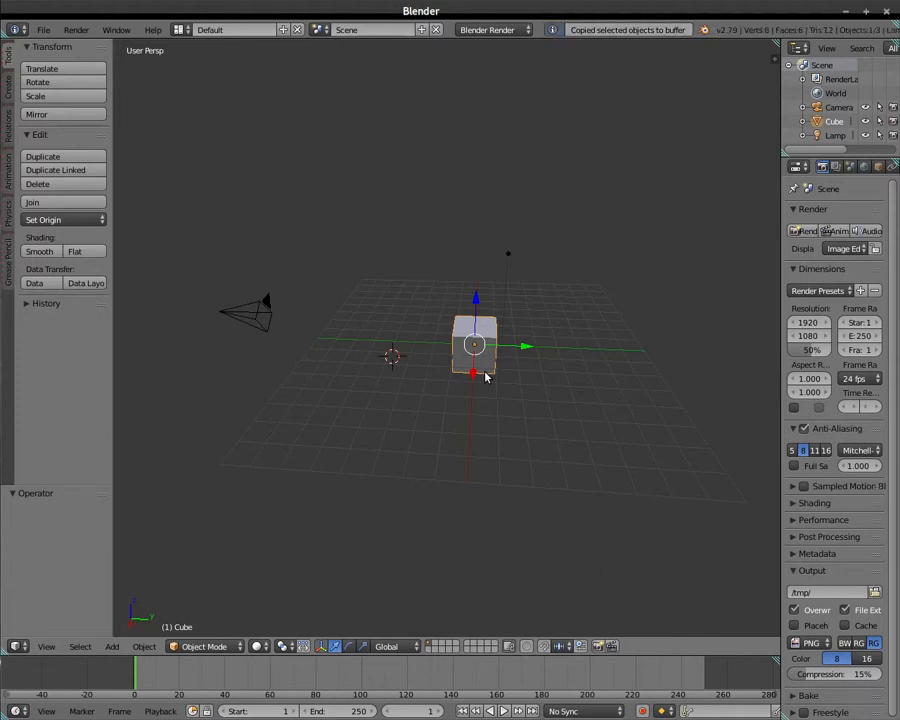
{"action": "key", "text": "shift+c"}
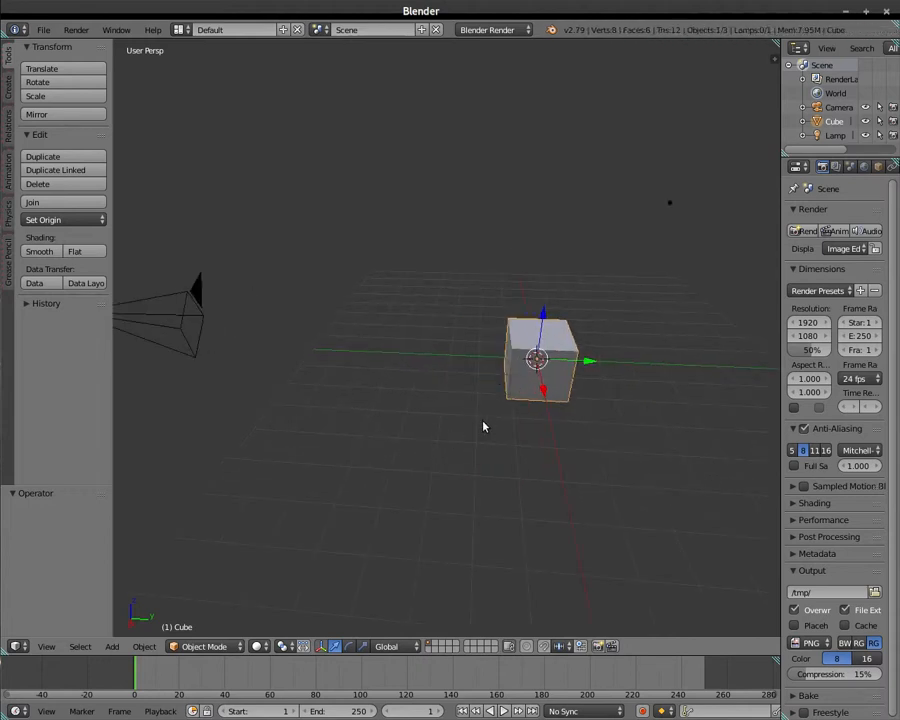
Deselect all objects, select the cube again, and clear the selection once more.
{"action": "mouse_move", "coordinate": [482, 418]}
{"action": "middle_mouse_down"}
{"action": "mouse_move", "coordinate": [466, 418]}
{"action": "mouse_move", "coordinate": [472, 405]}
{"action": "mouse_move", "coordinate": [490, 414]}
{"action": "mouse_move", "coordinate": [492, 428]}
{"action": "middle_mouse_up"}
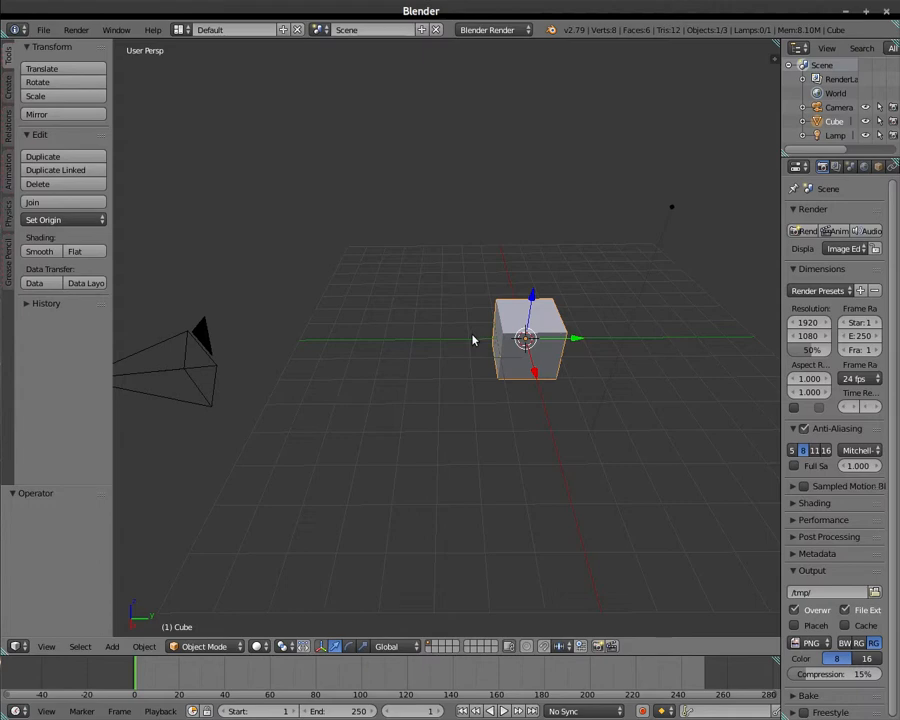
{"action": "key", "text": "a"}
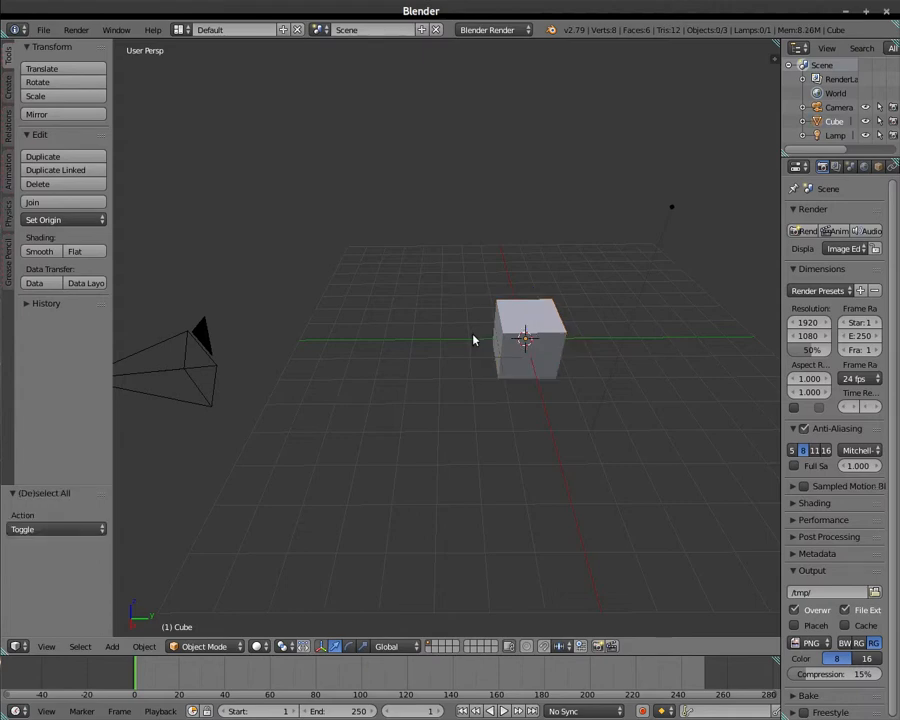
{"action": "right_click", "coordinate": [537, 356]}
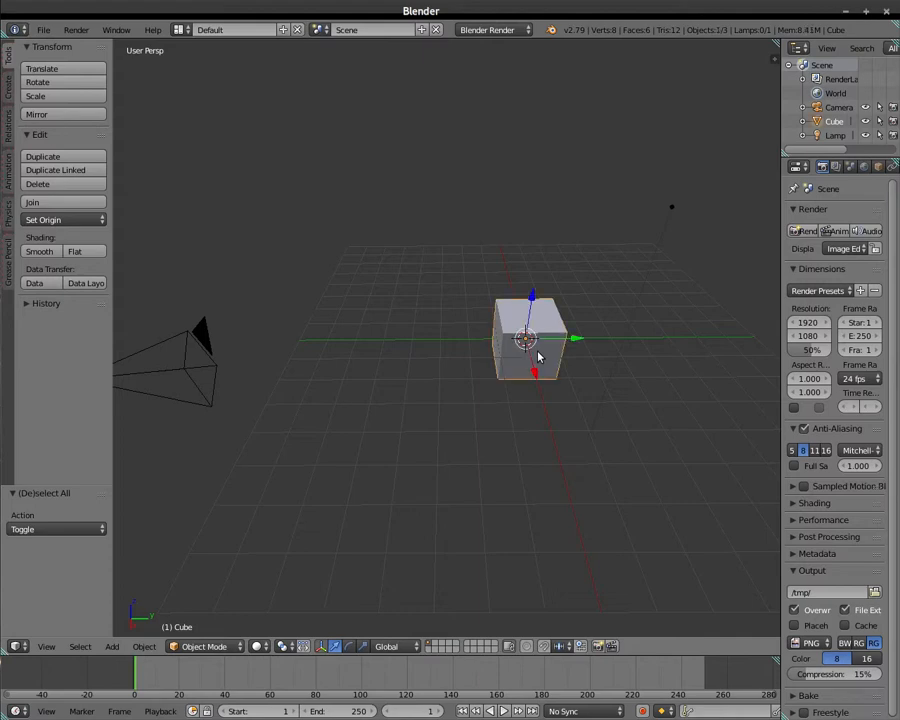
{"action": "key", "text": "a"}
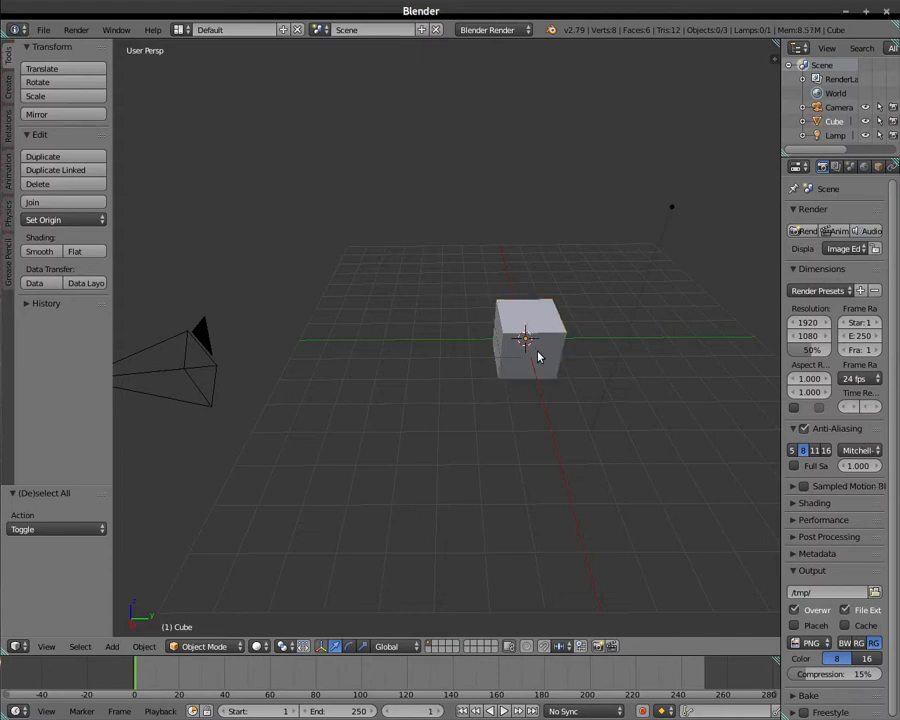
Select the default cube and delete it from the scene.
{"action": "right_click", "coordinate": [537, 356]}
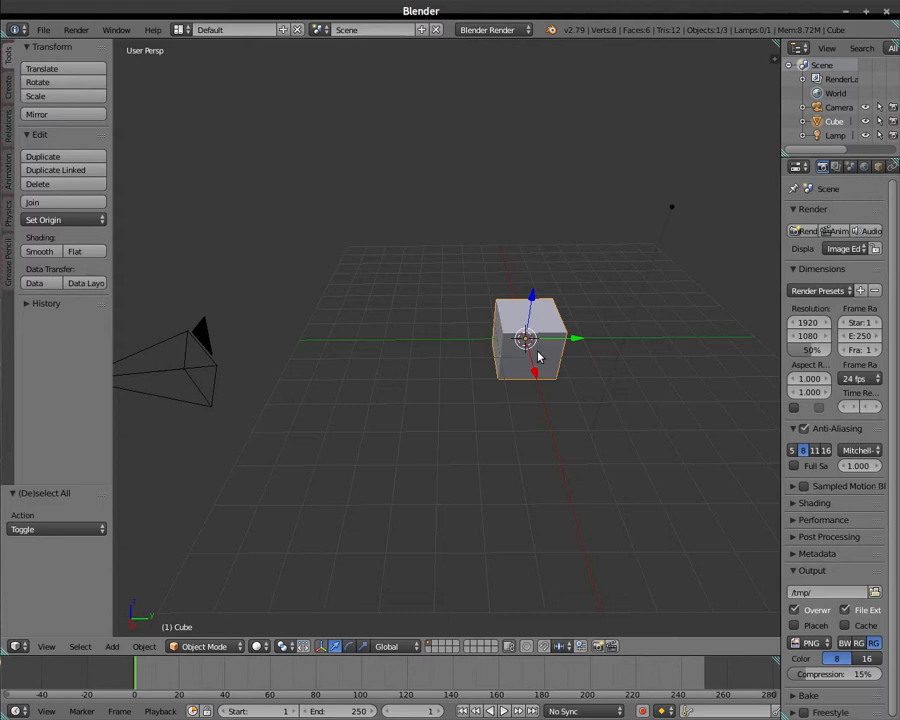
{"action": "key", "text": "x"}
{"action": "key", "text": "x"}
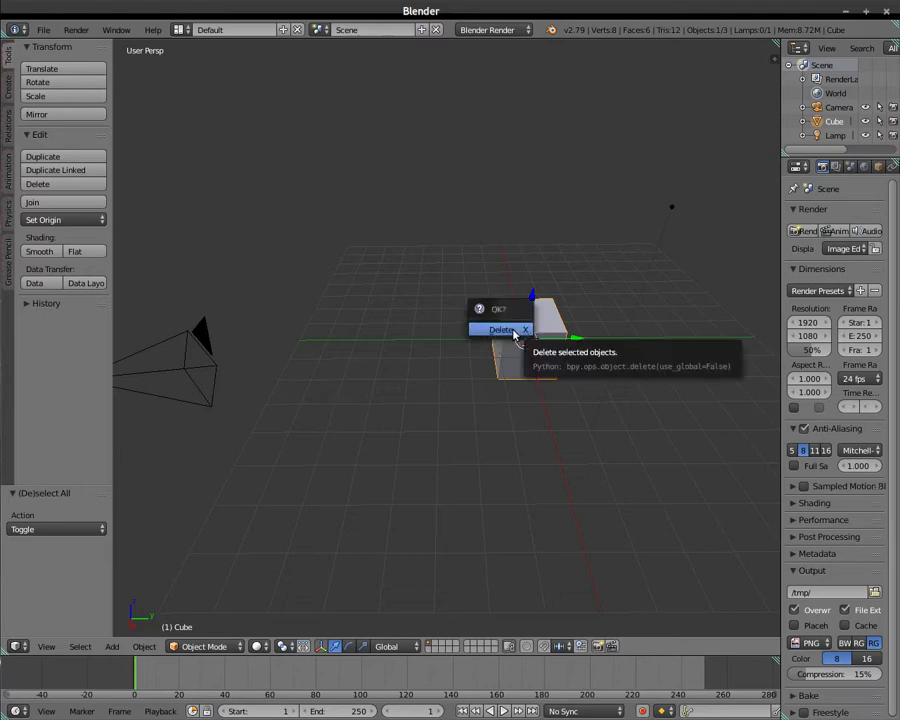
{"action": "left_click", "coordinate": [500, 330]}
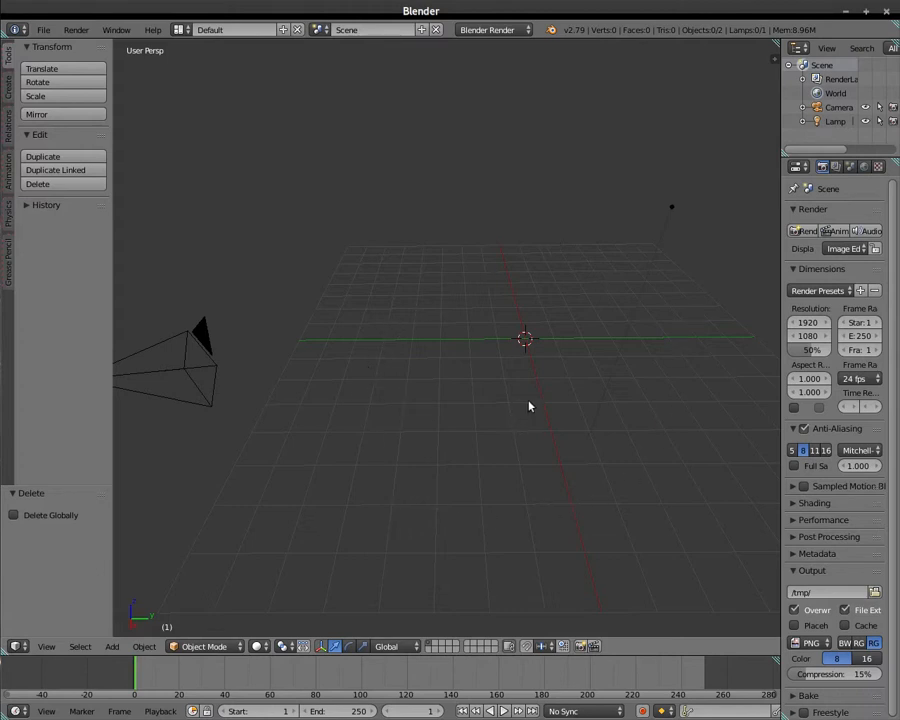
Show the 3D view's display settings and set the grid floor to 200 lines.
{"action": "mouse_move", "coordinate": [528, 406]}
{"action": "middle_mouse_down"}
{"action": "mouse_move", "coordinate": [456, 404]}
{"action": "mouse_move", "coordinate": [482, 450]}
{"action": "mouse_move", "coordinate": [501, 449]}
{"action": "mouse_move", "coordinate": [528, 416]}
{"action": "middle_mouse_up"}
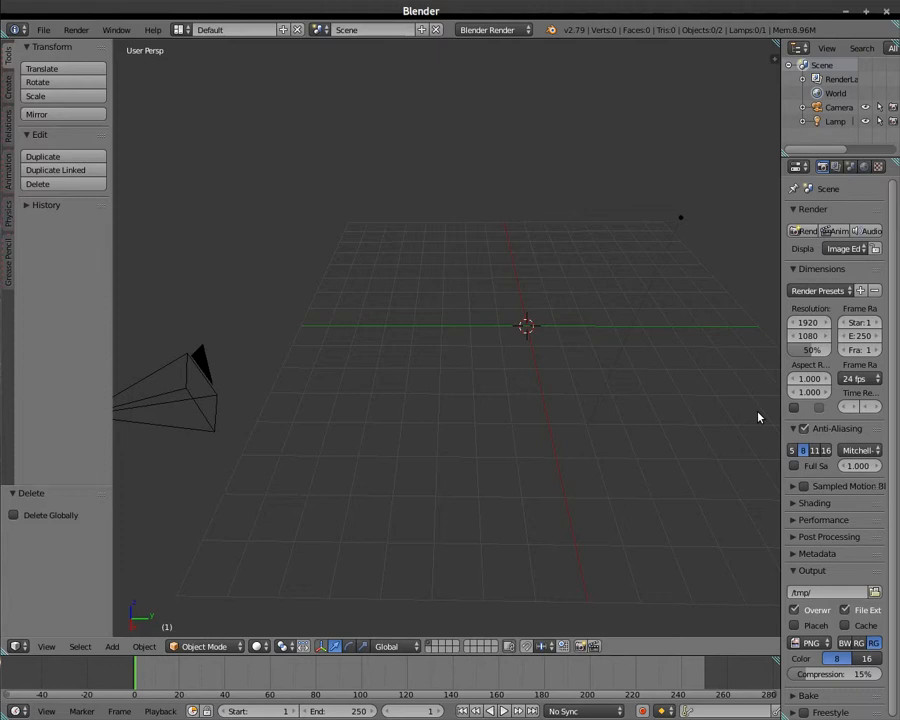
{"action": "key", "text": "n"}
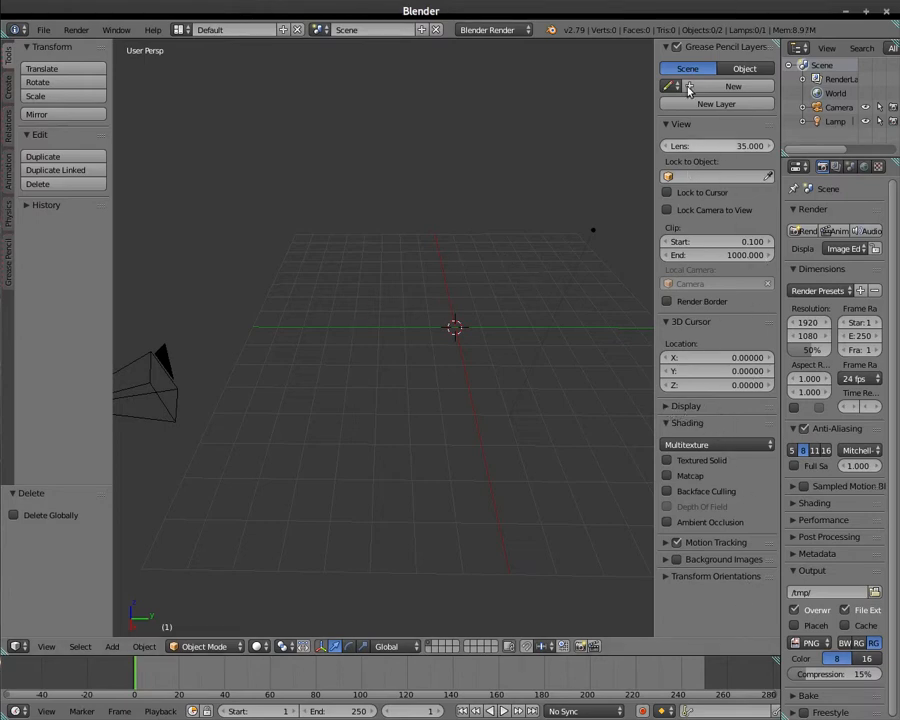
{"action": "left_click", "coordinate": [667, 408]}
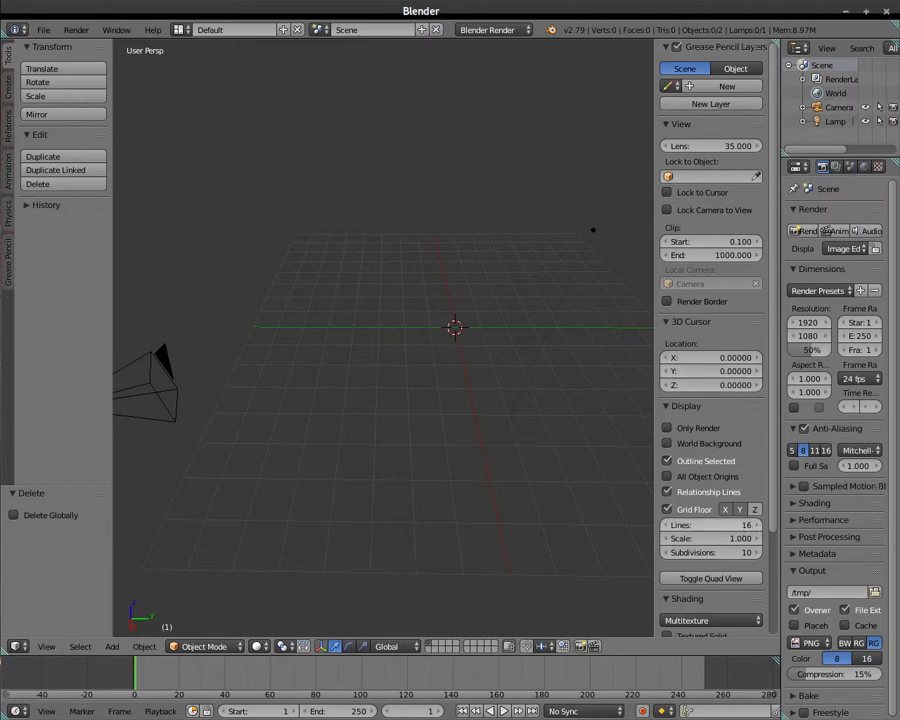
{"action": "left_click", "coordinate": [741, 525]}
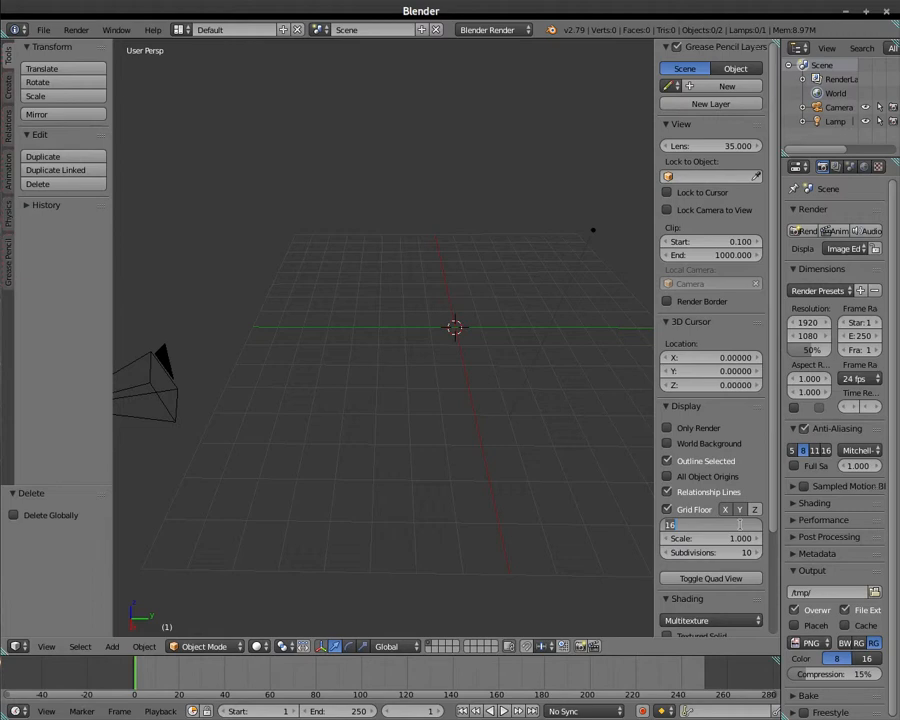
{"action": "type", "text": "200"}
{"action": "key", "text": "Return"}
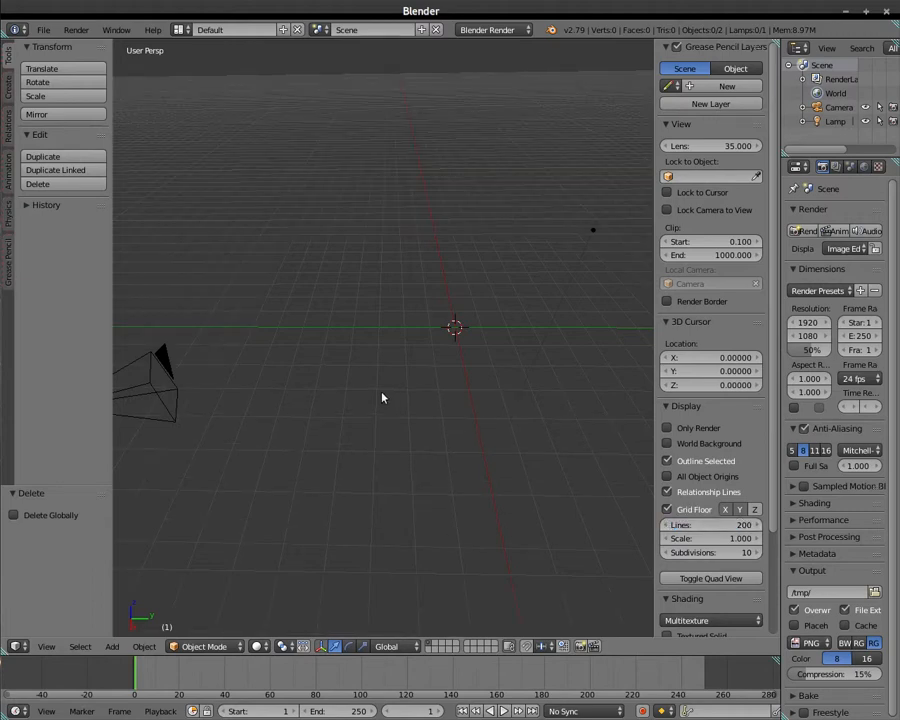
Add a cylinder mesh at the world origin.
{"action": "scroll", "coordinate": [283, 411], "scroll_direction": "down", "scroll_amount": 5}
{"action": "scroll", "coordinate": [283, 411], "scroll_direction": "down", "scroll_amount": 2}
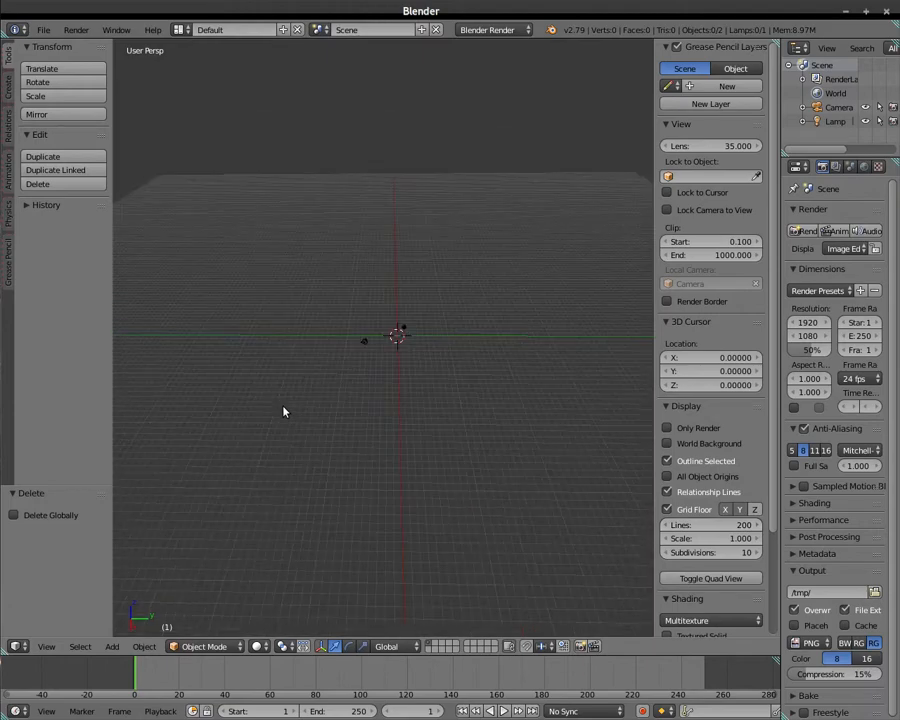
{"action": "scroll", "coordinate": [283, 411], "scroll_direction": "down", "scroll_amount": 3}
{"action": "scroll", "coordinate": [283, 411], "scroll_direction": "down", "scroll_amount": 2}
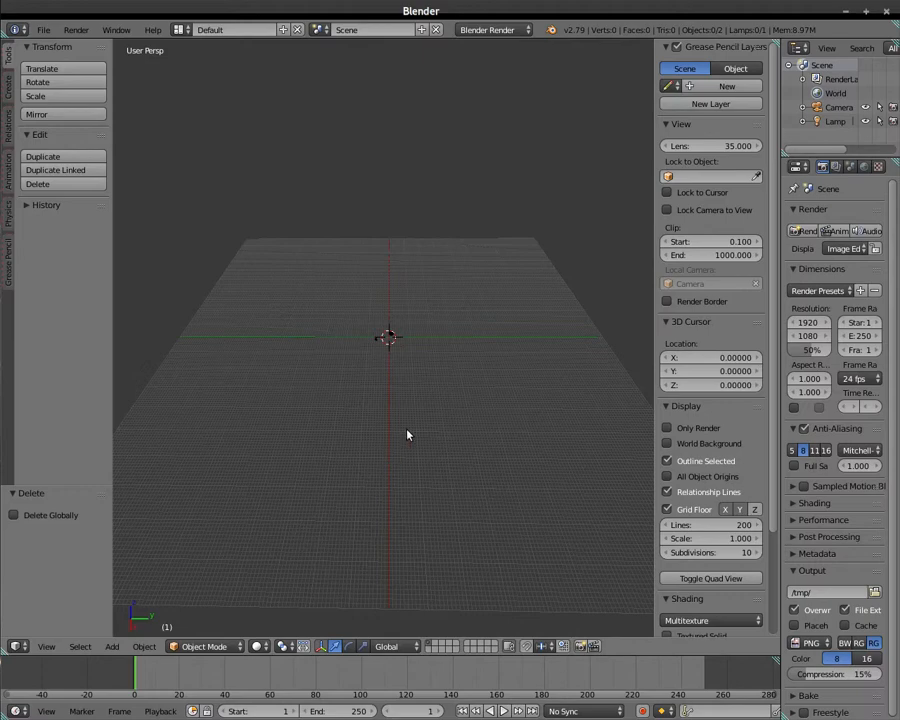
{"action": "scroll", "coordinate": [407, 435], "scroll_direction": "up", "scroll_amount": 3}
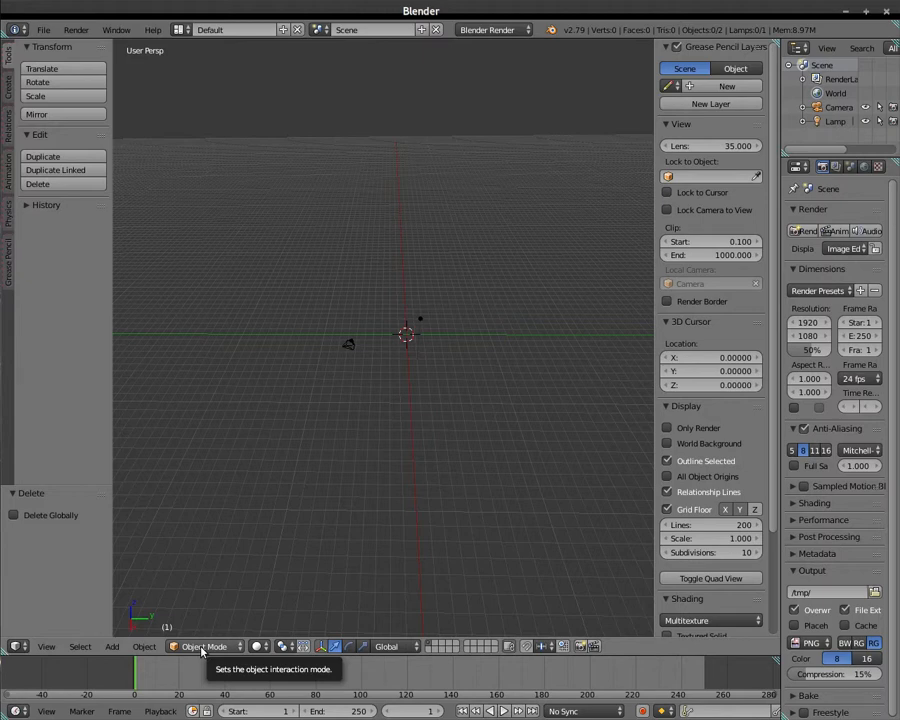
{"action": "left_click", "coordinate": [110, 647]}
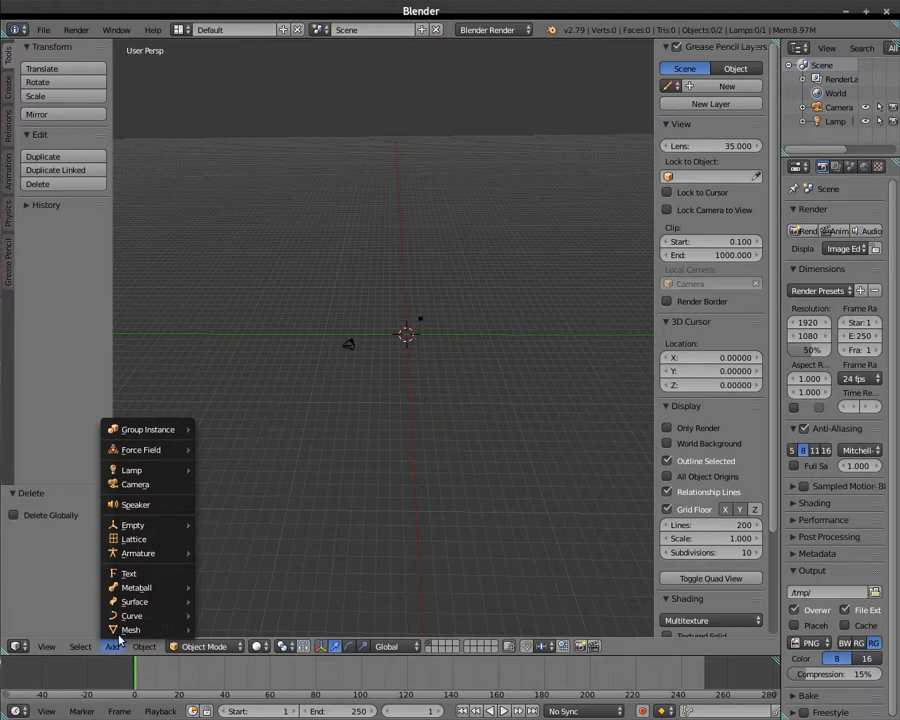
{"action": "mouse_move", "coordinate": [130, 629]}
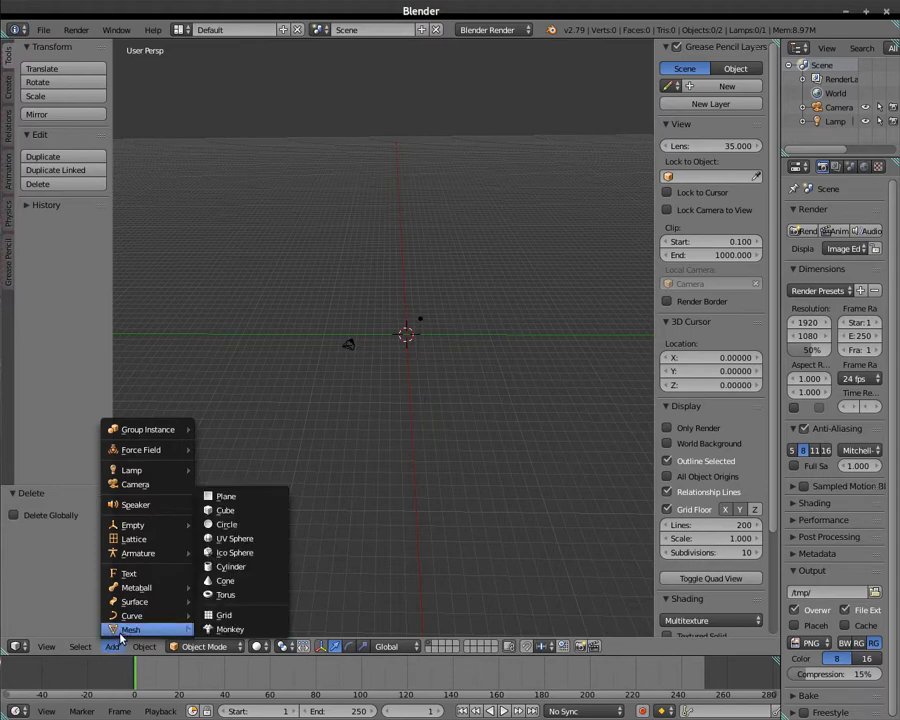
{"action": "left_click", "coordinate": [228, 566]}
Set the cylinder's X and Y dimensions to 24.
{"action": "scroll", "coordinate": [381, 408], "scroll_direction": "up", "scroll_amount": 5}
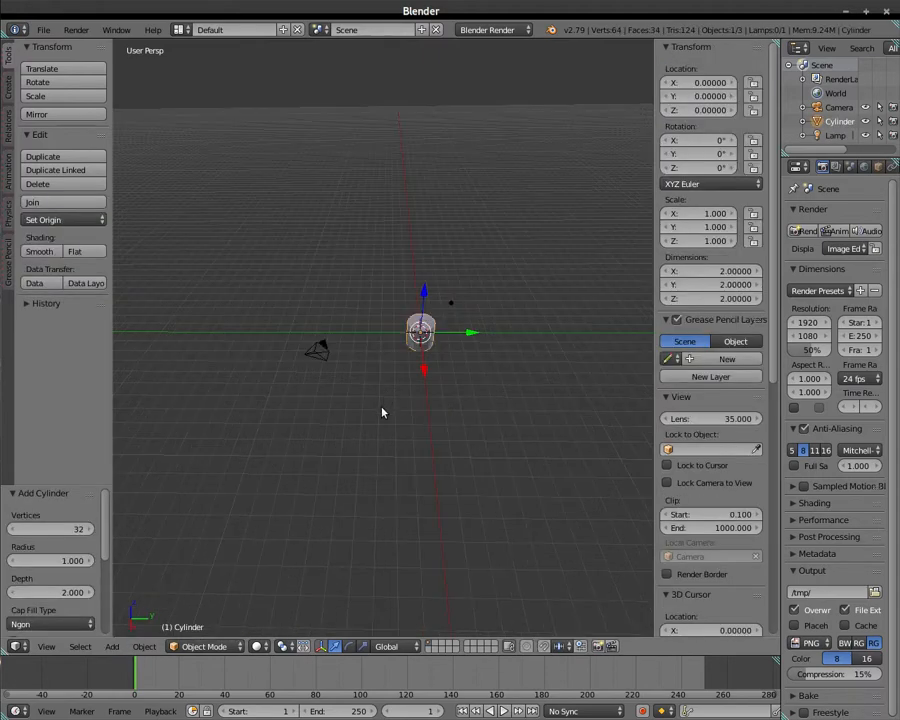
{"action": "scroll", "coordinate": [383, 415], "scroll_direction": "up", "scroll_amount": 2}
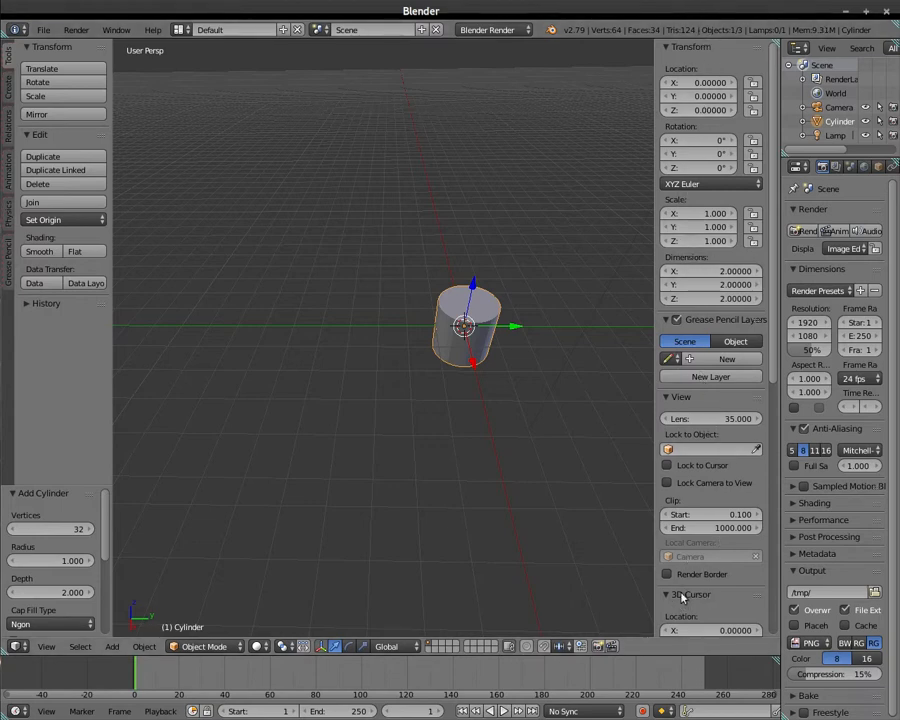
{"action": "left_click", "coordinate": [715, 272]}
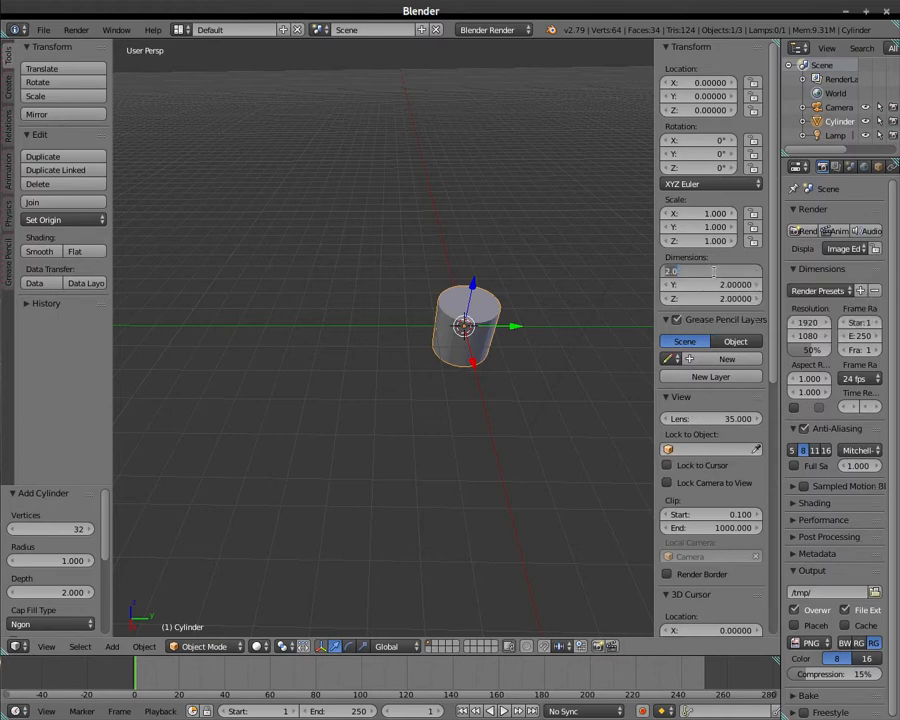
{"action": "type", "text": "24"}
{"action": "key", "text": "Return"}
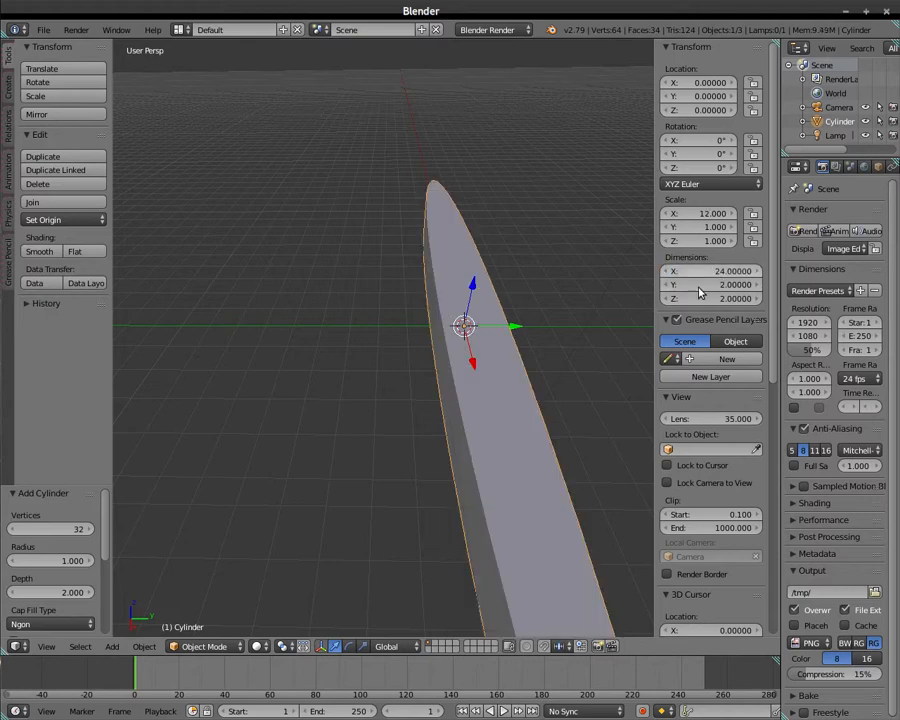
{"action": "left_click", "coordinate": [698, 285]}
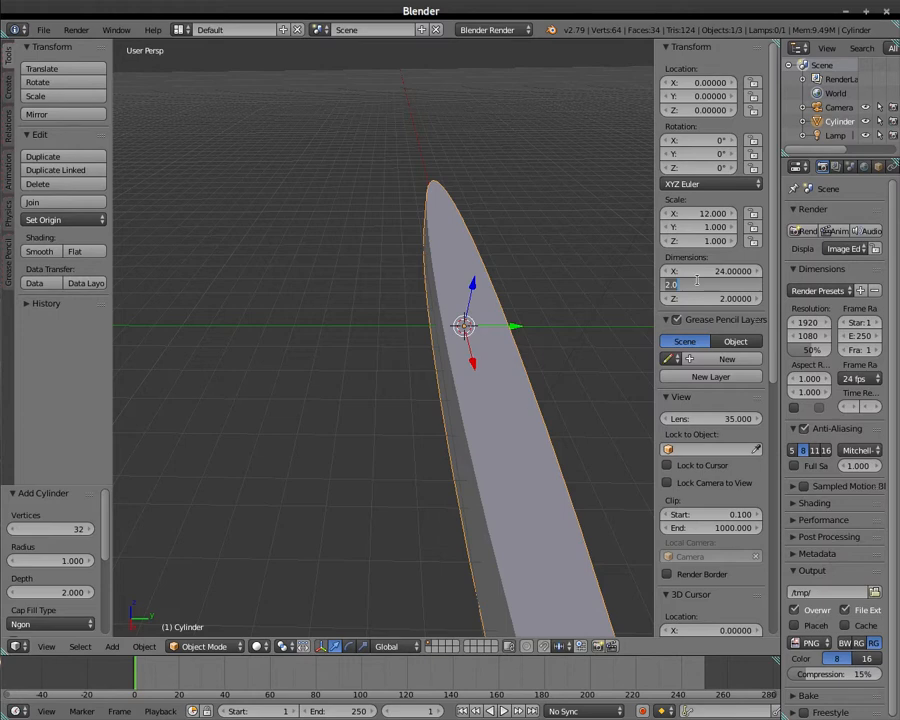
{"action": "type", "text": "24"}
{"action": "key", "text": "Return"}
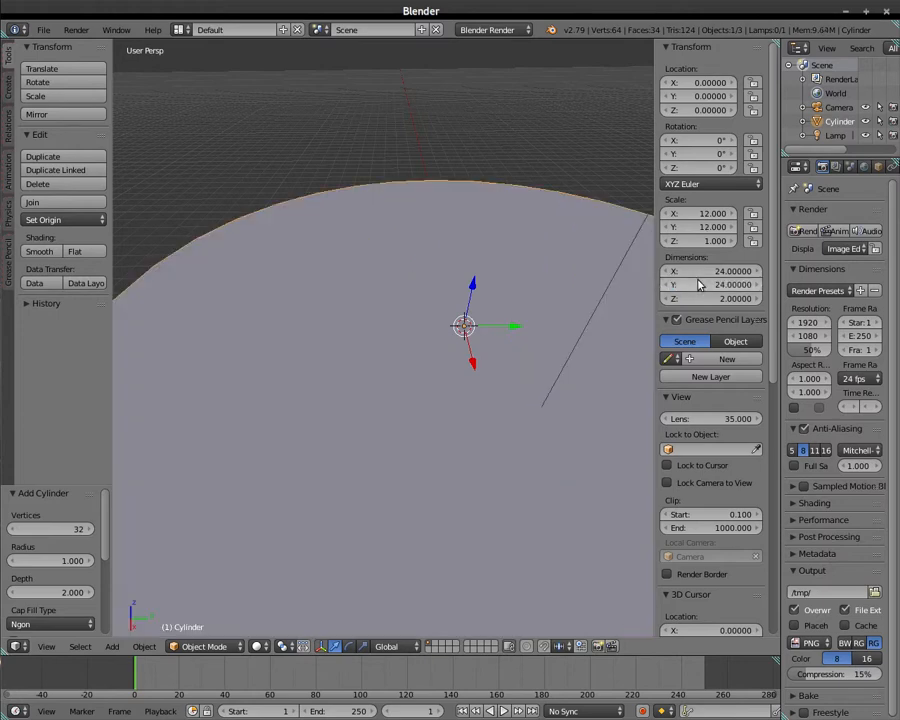
Set the new cylinder's vertex count to 64.
{"action": "left_click", "coordinate": [74, 529]}
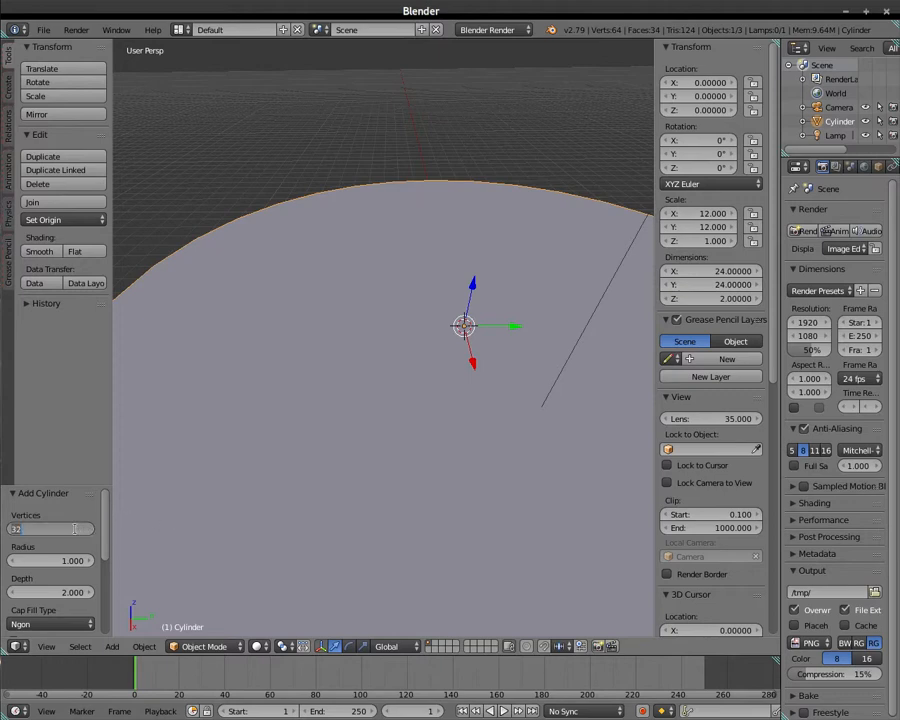
{"action": "type", "text": "64"}
{"action": "key", "text": "Return"}
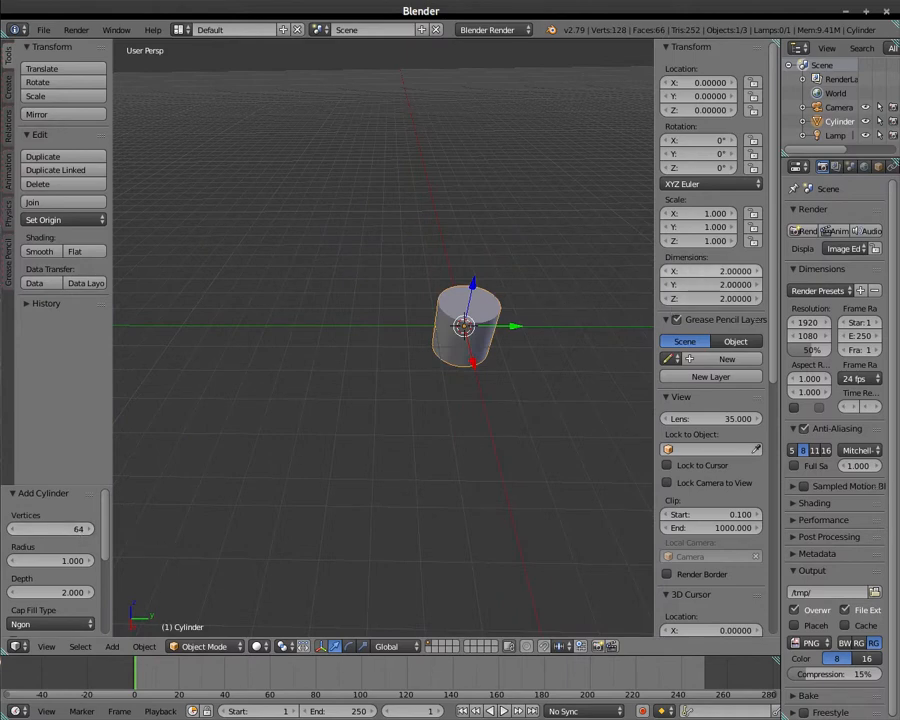
Set the 64-vertex cylinder's X and Y dimensions to 24.
{"action": "left_click", "coordinate": [691, 270]}
{"action": "type", "text": "24"}
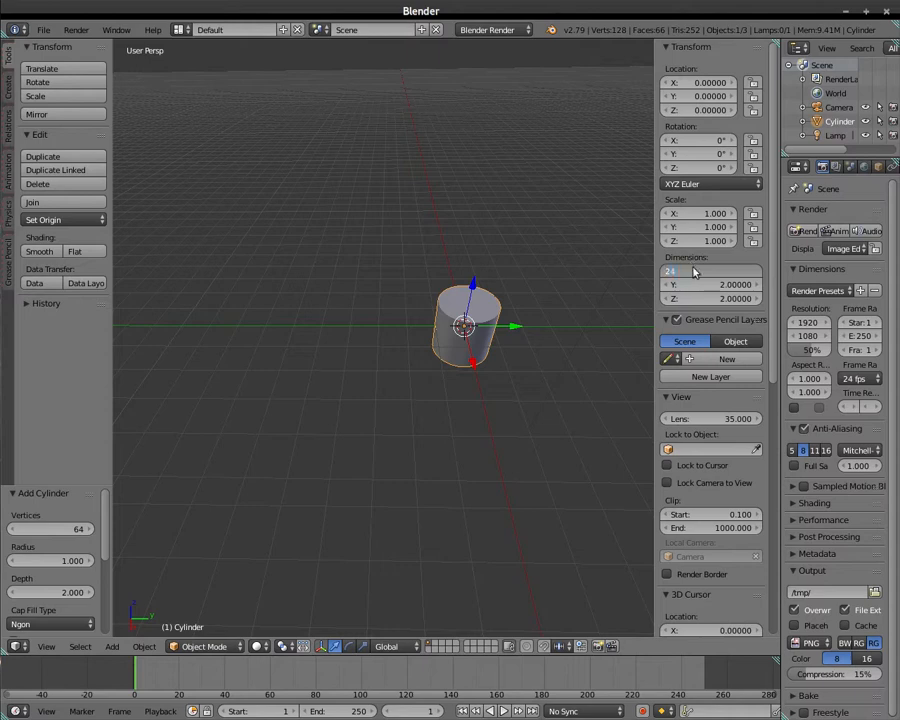
{"action": "key", "text": "Return"}
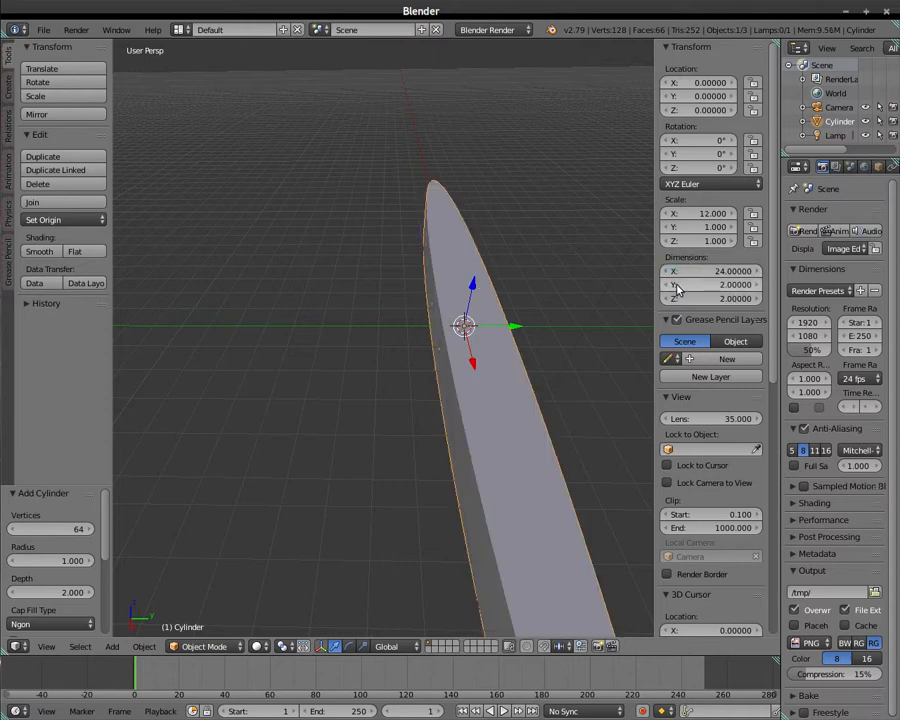
{"action": "left_click", "coordinate": [727, 288]}
{"action": "type", "text": "2"}
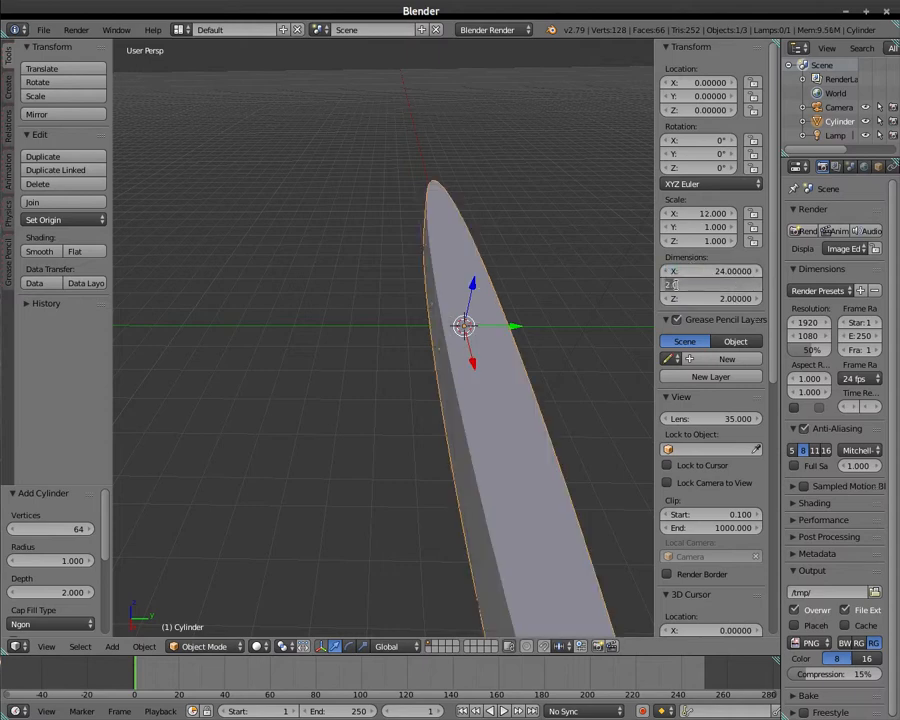
{"action": "type", "text": "4"}
{"action": "key", "text": "Return"}
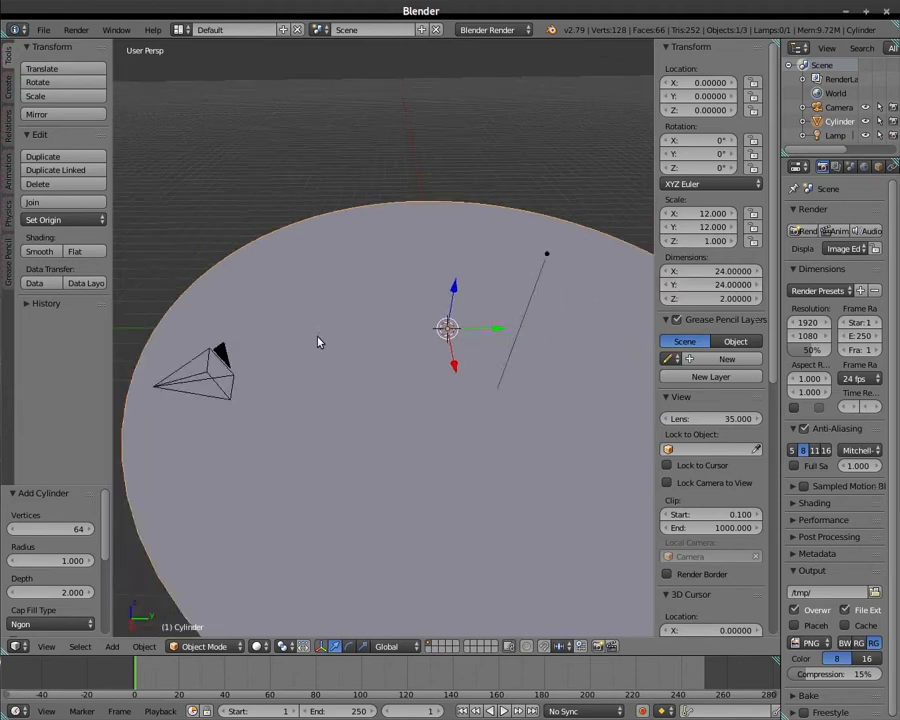
{"action": "scroll", "coordinate": [295, 344], "scroll_direction": "down", "scroll_amount": 2}
{"action": "scroll", "coordinate": [300, 360], "scroll_direction": "down", "scroll_amount": 3}
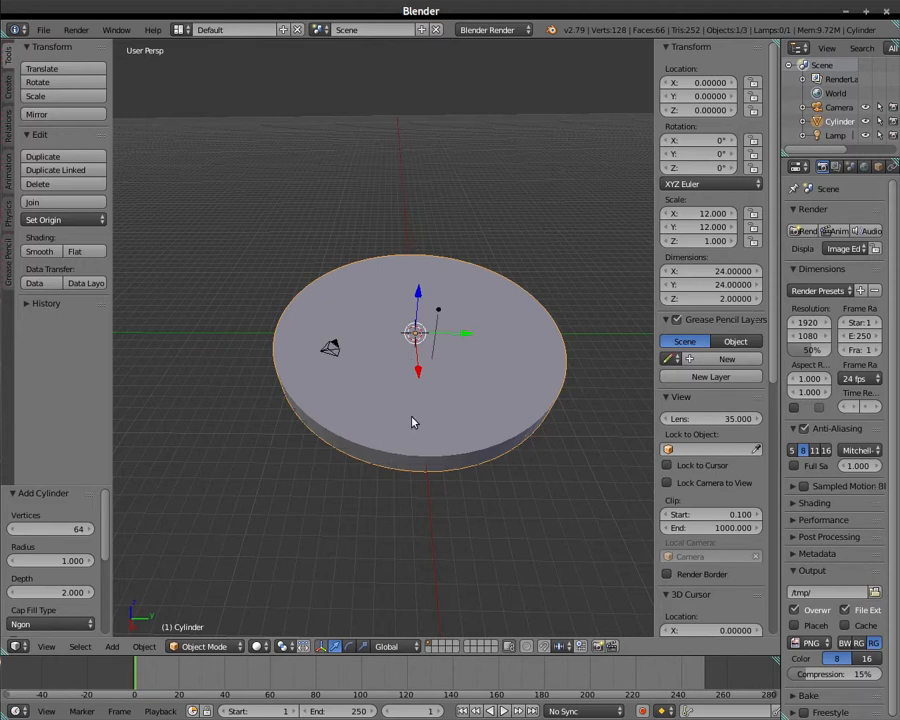
Put the cylinder in Edit Mode and display it with Wireframe viewport shading.
{"action": "left_click", "coordinate": [202, 646]}
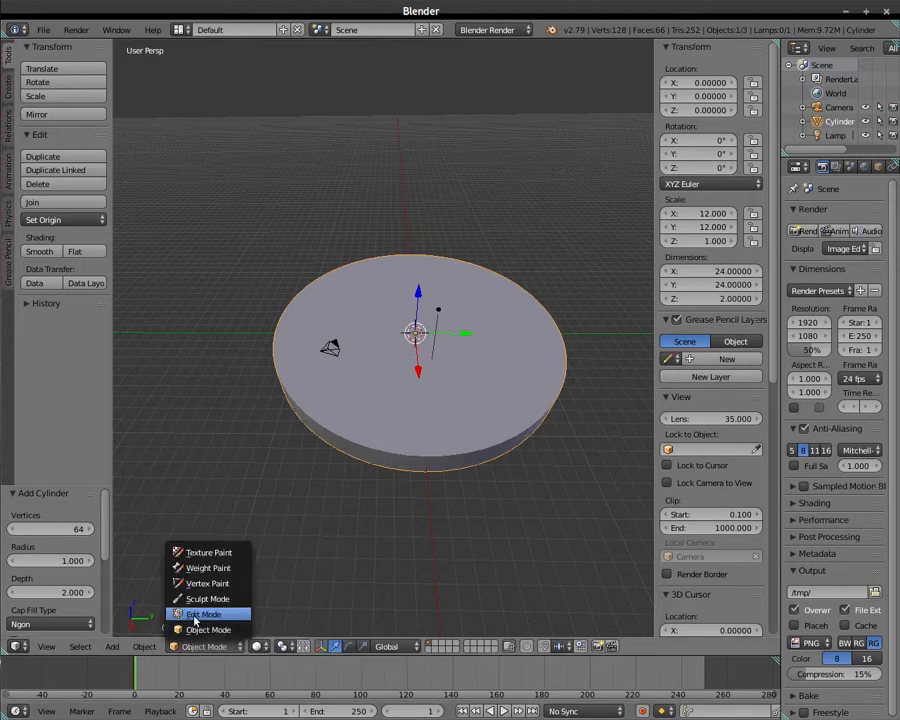
{"action": "left_click", "coordinate": [198, 614]}
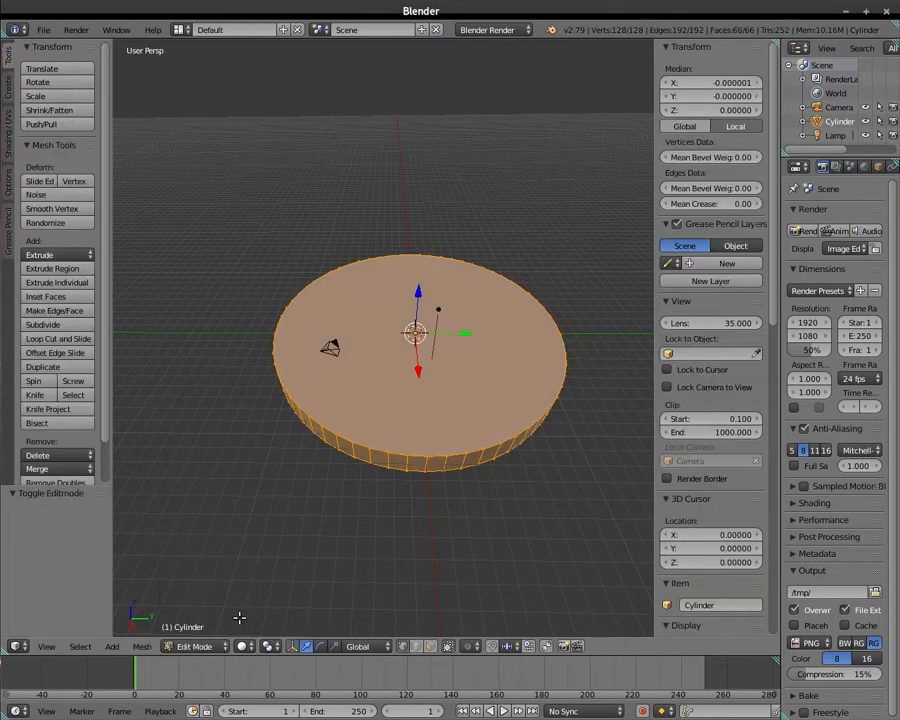
{"action": "left_click", "coordinate": [187, 647]}
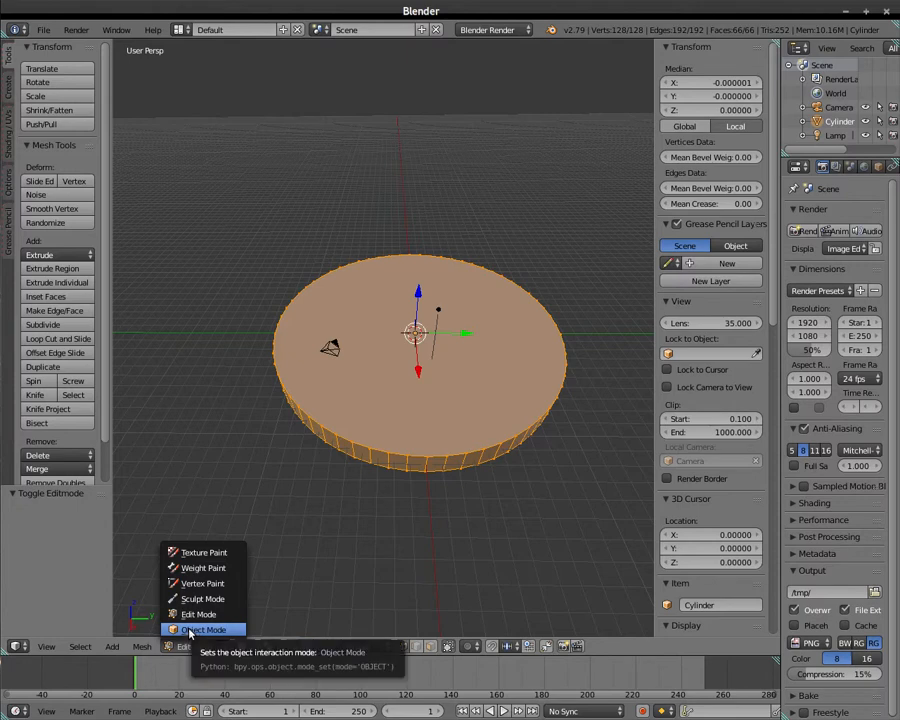
{"action": "left_click", "coordinate": [191, 615]}
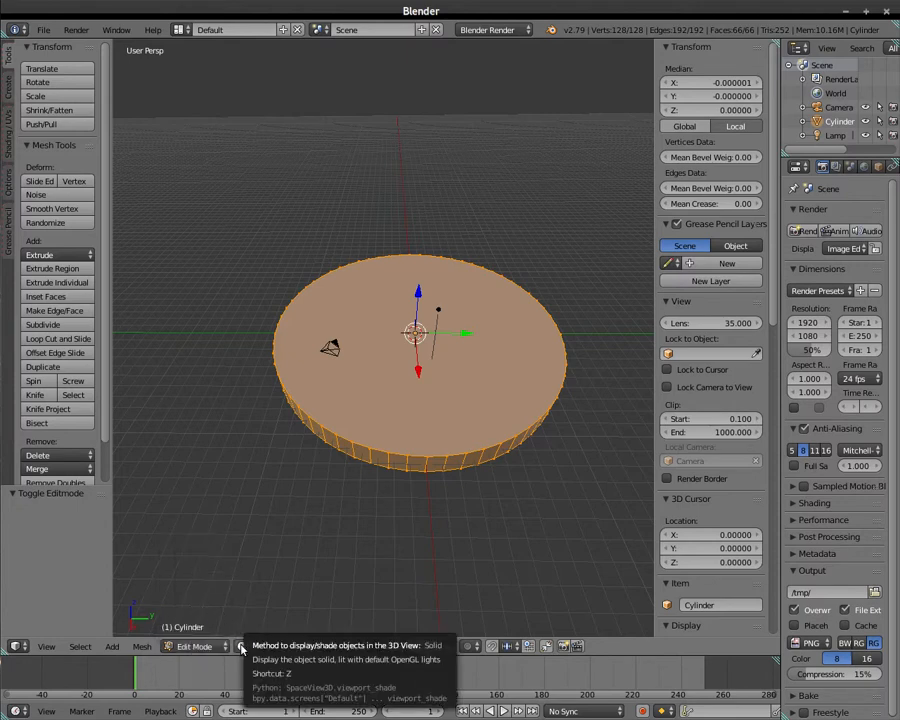
{"action": "left_click", "coordinate": [241, 648]}
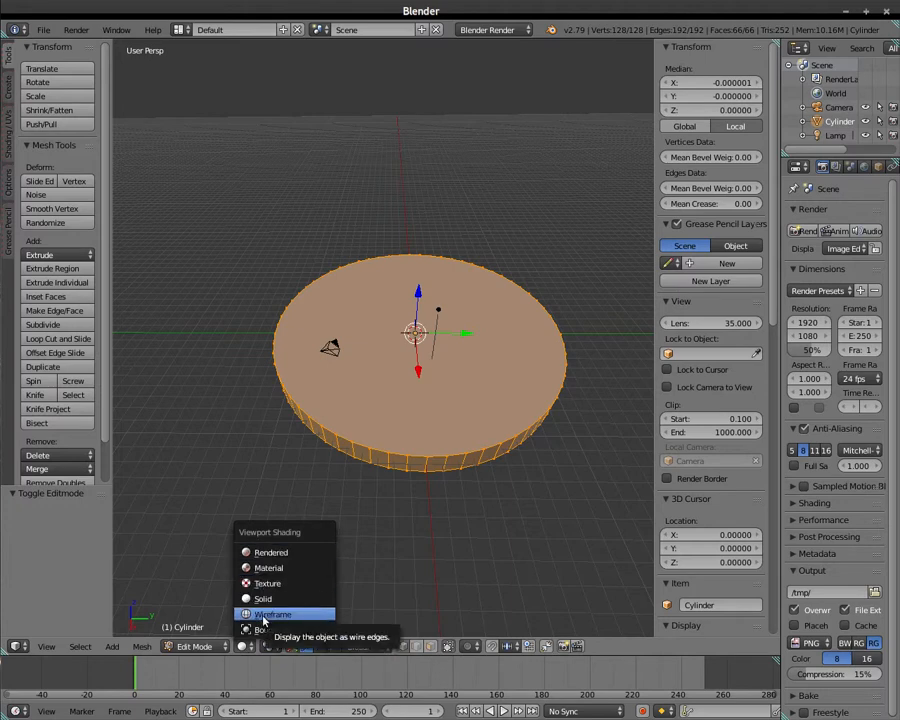
{"action": "left_click", "coordinate": [263, 616]}
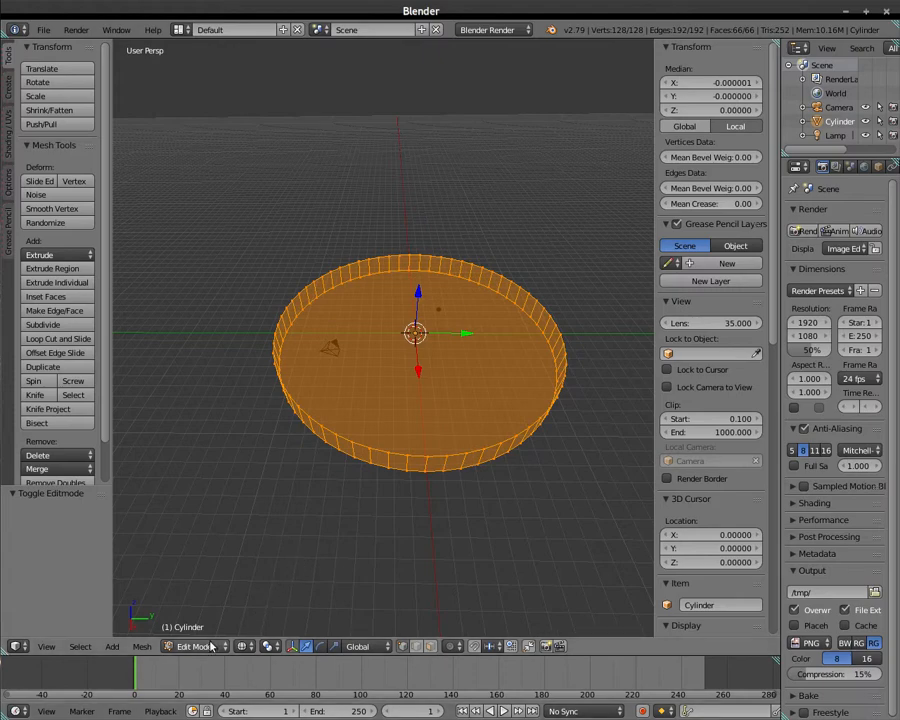
Look at the cylinder from the left, right and front, ending in the top view.
{"action": "left_click", "coordinate": [46, 648]}
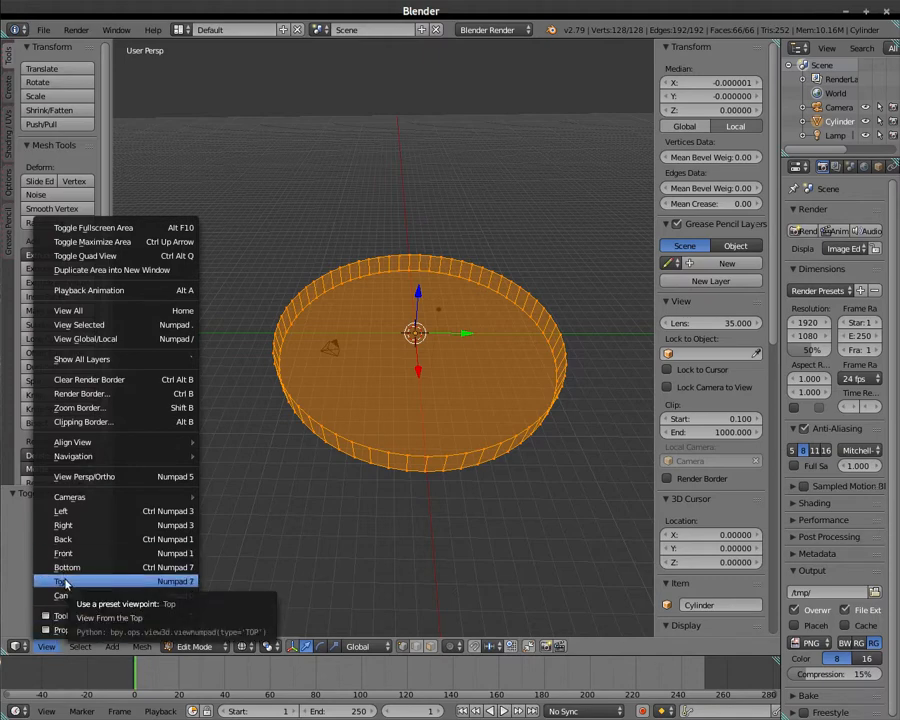
{"action": "left_click", "coordinate": [62, 511]}
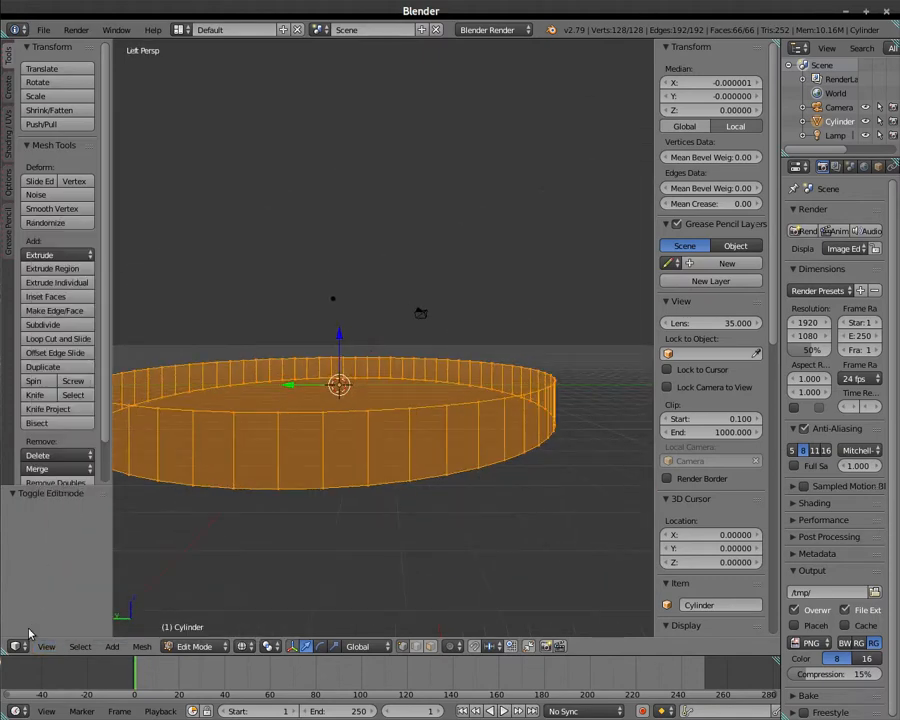
{"action": "left_click", "coordinate": [46, 646]}
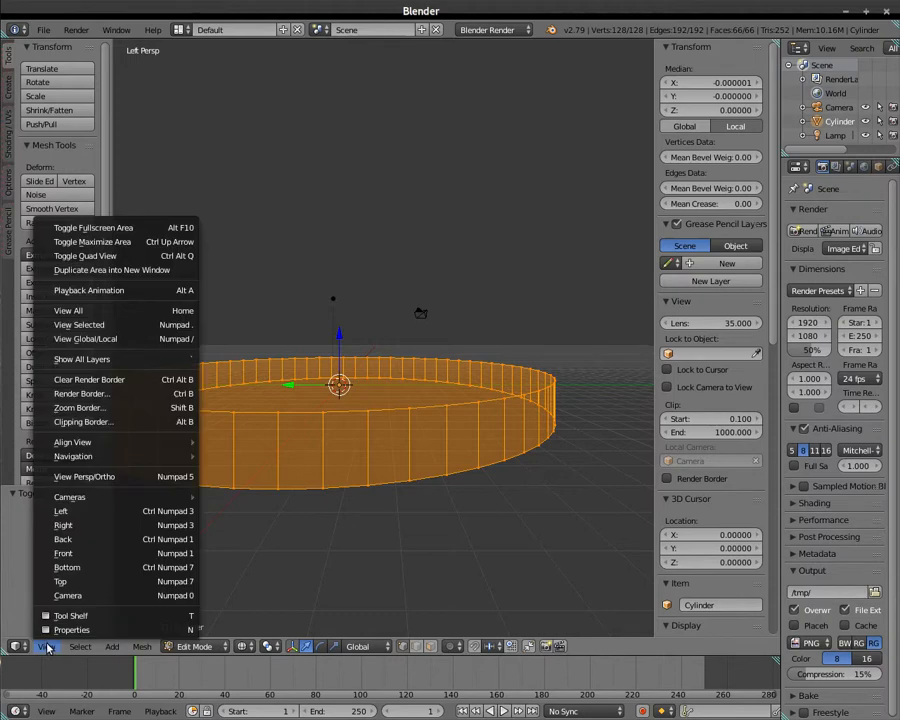
{"action": "left_click", "coordinate": [62, 525]}
{"action": "left_click", "coordinate": [42, 646]}
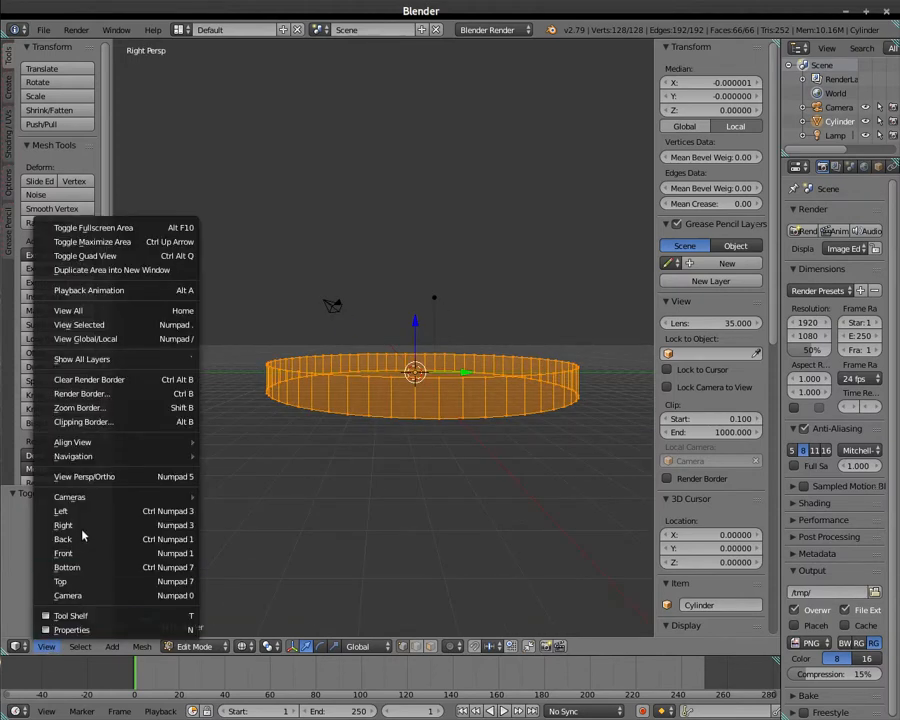
{"action": "left_click", "coordinate": [62, 553]}
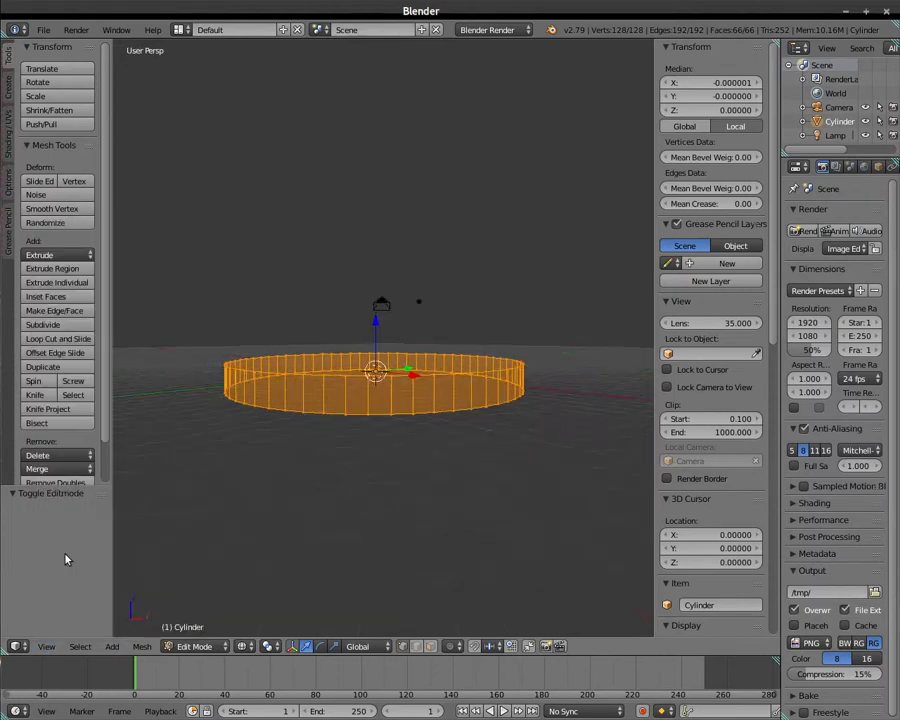
{"action": "left_click", "coordinate": [46, 646]}
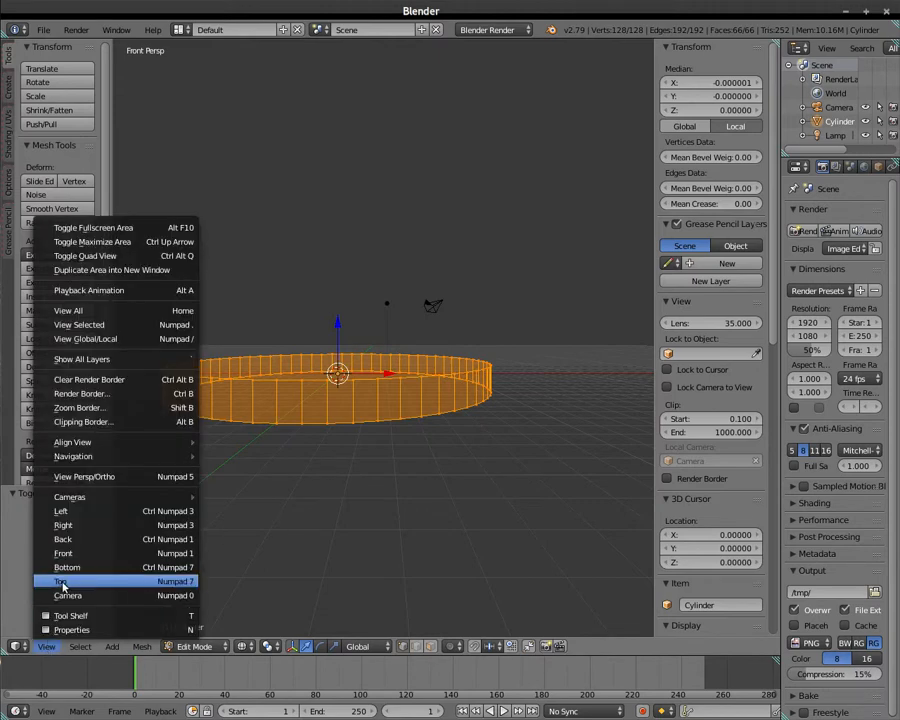
{"action": "left_click", "coordinate": [62, 582]}
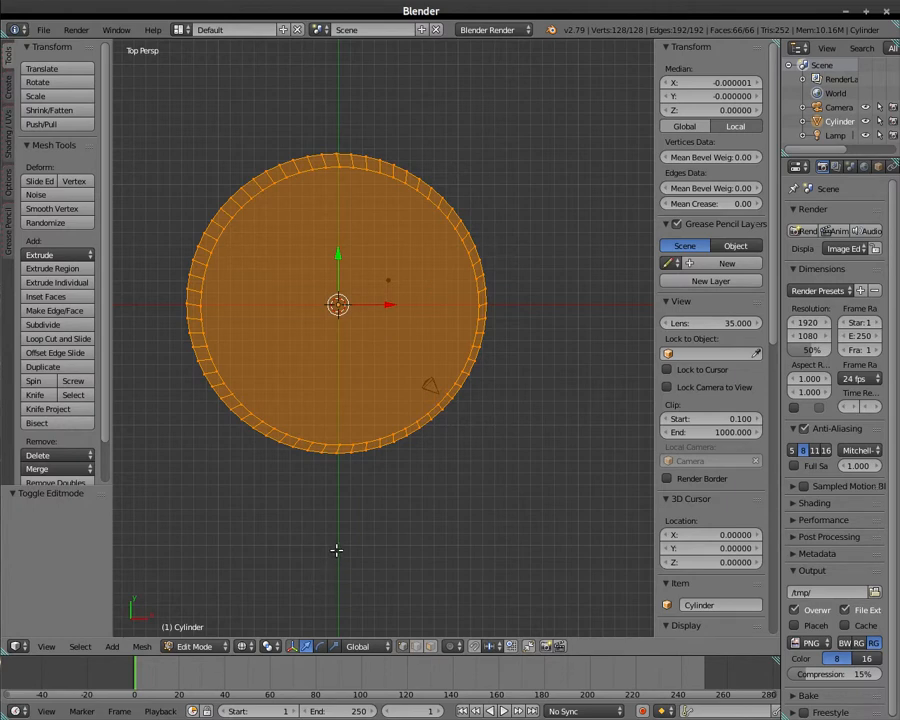
Delete the cylinder's vertices on the positive X side, keeping the ones on the Y axis.
{"action": "key", "text": "a"}
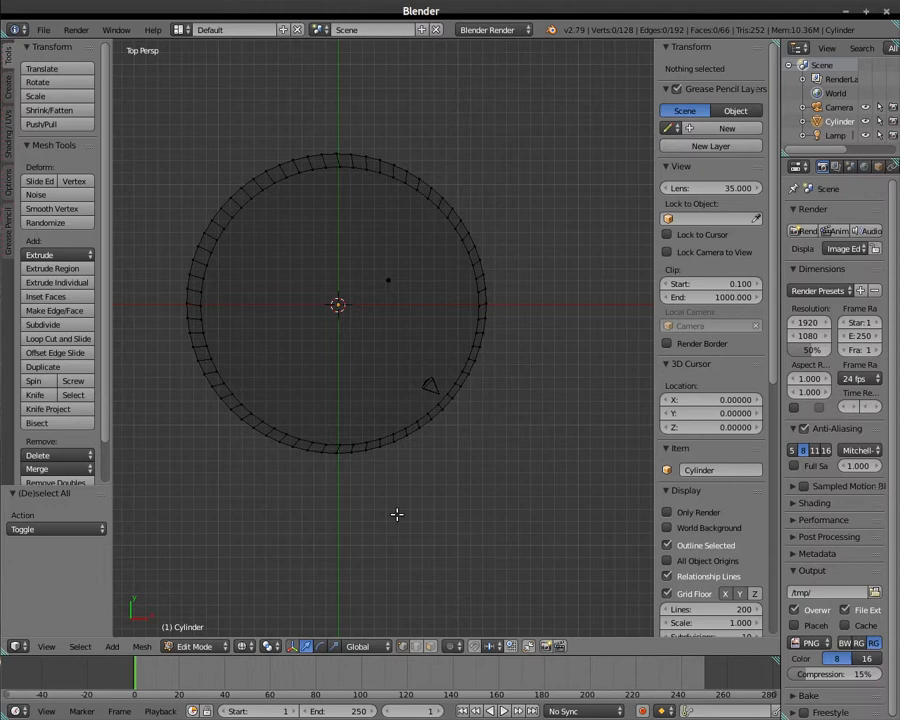
{"action": "key", "text": "b"}
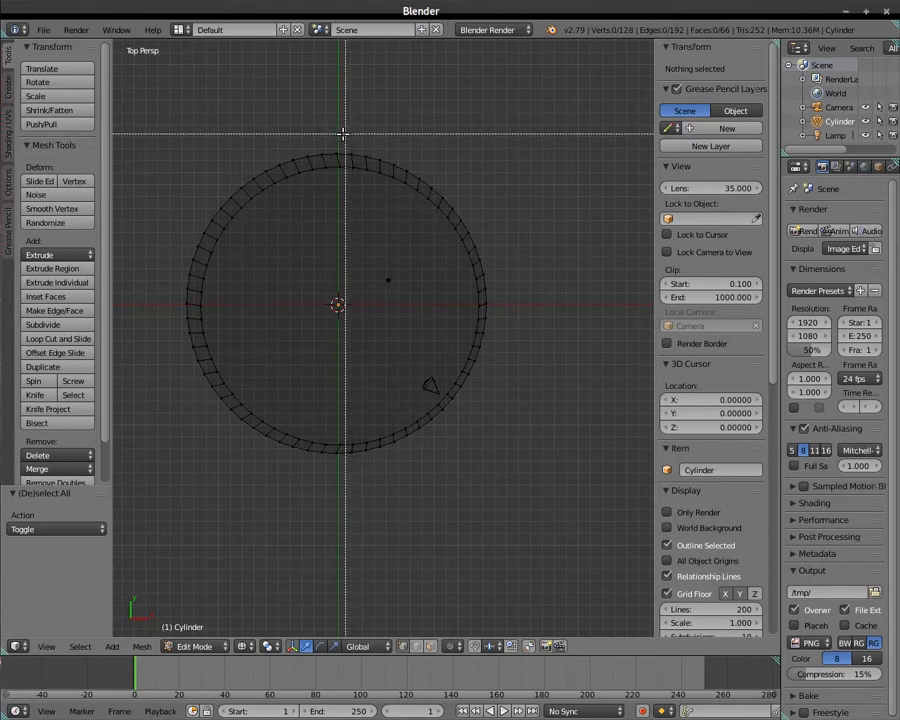
{"action": "left_click_drag", "start_coordinate": [344, 134], "coordinate": [494, 491]}
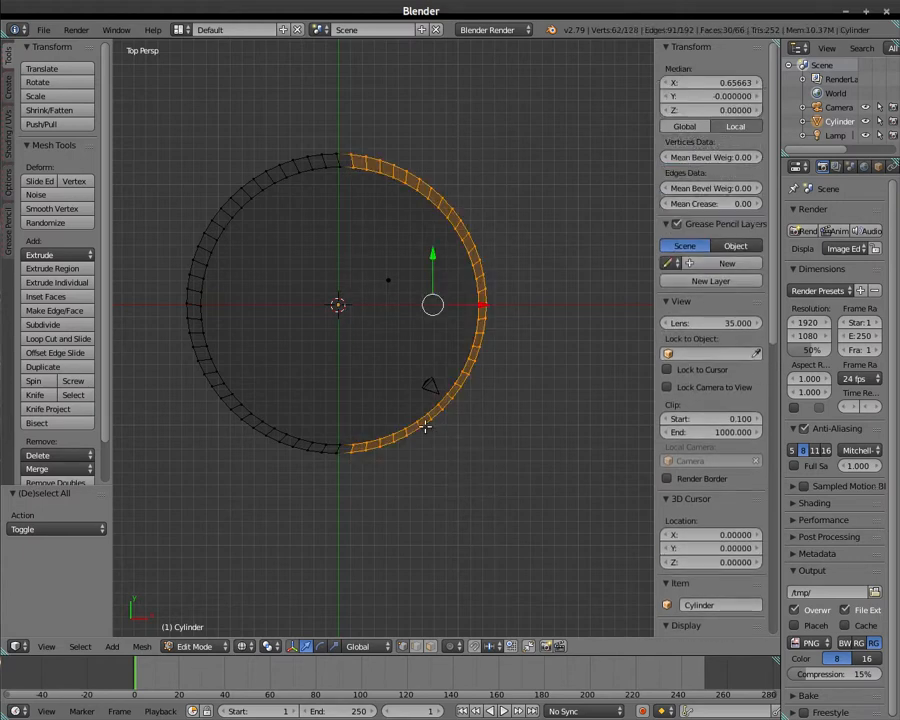
{"action": "key", "text": "x"}
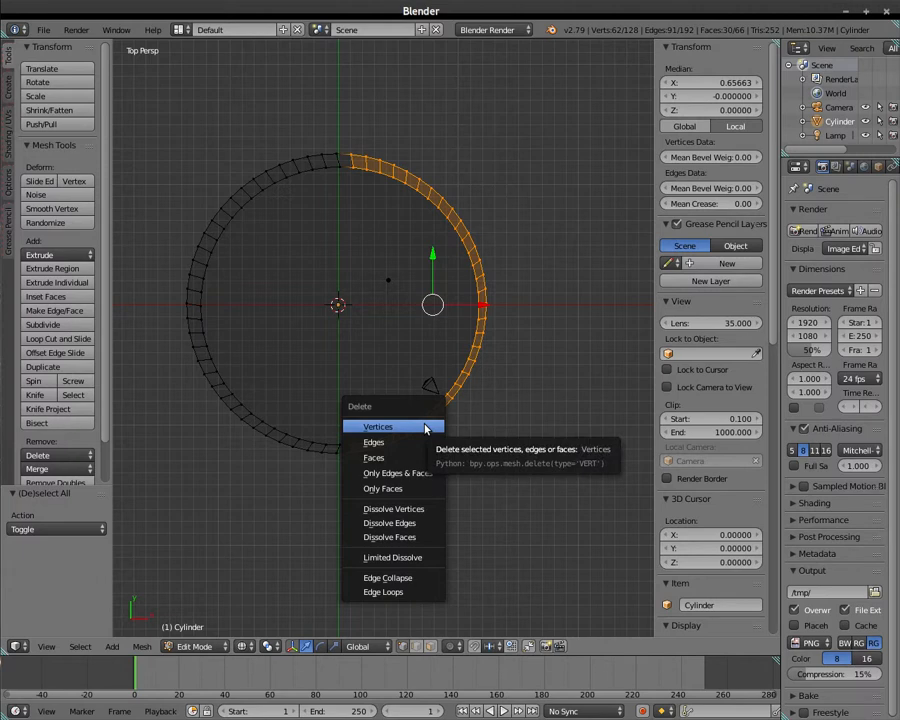
{"action": "left_click", "coordinate": [425, 428]}
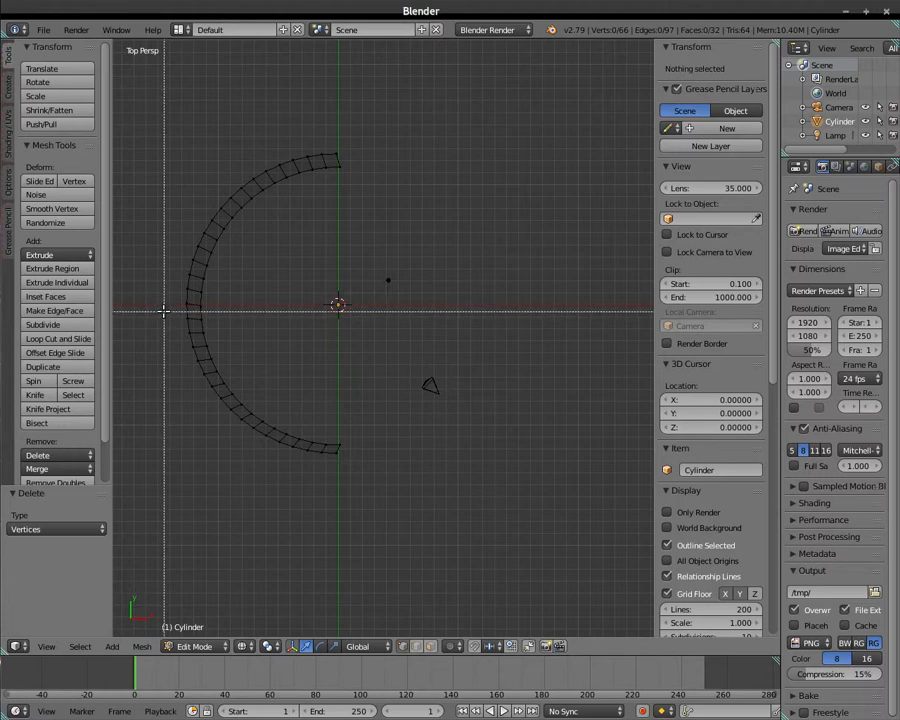
Move the half ring's negative-Y quarter, without the vertices on the X axis, to a median Y of -1.5.
{"action": "left_click_drag", "start_coordinate": [164, 311], "coordinate": [370, 474]}
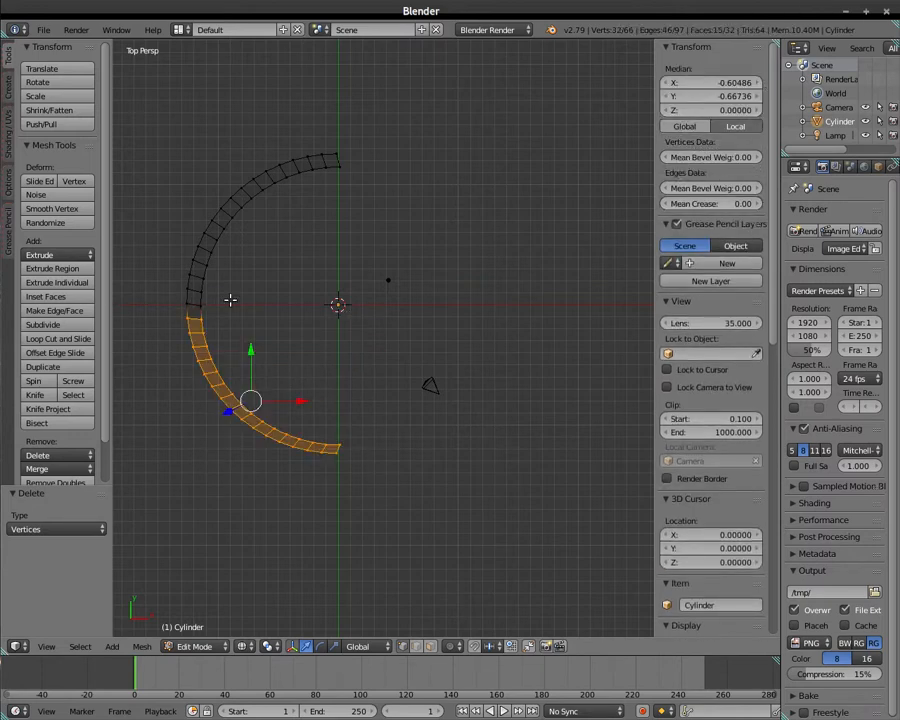
{"action": "left_click", "coordinate": [725, 96]}
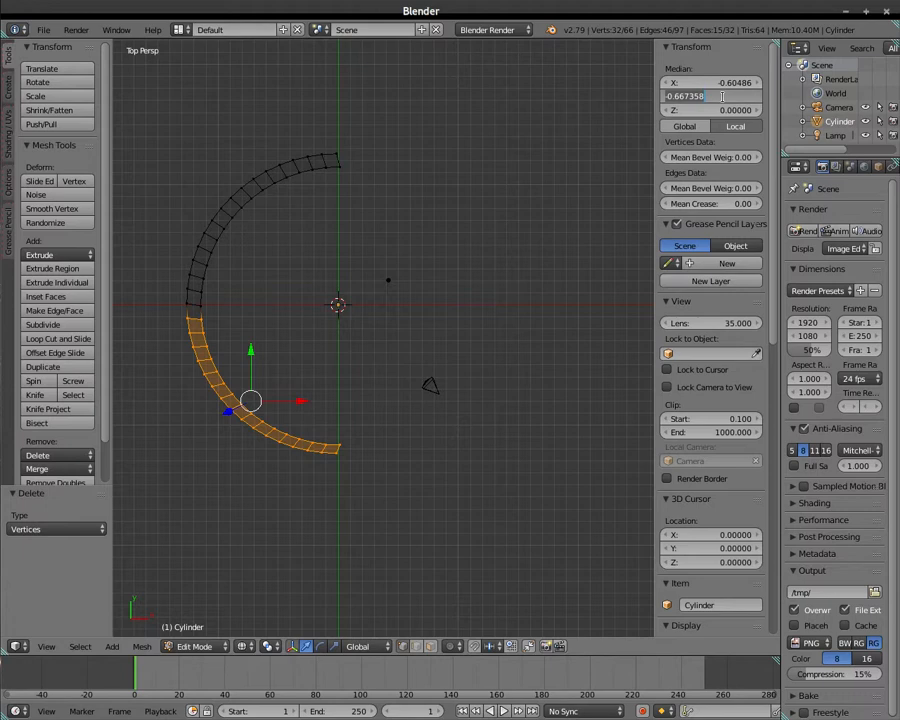
{"action": "type", "text": "1.5"}
{"action": "key", "text": "Return"}
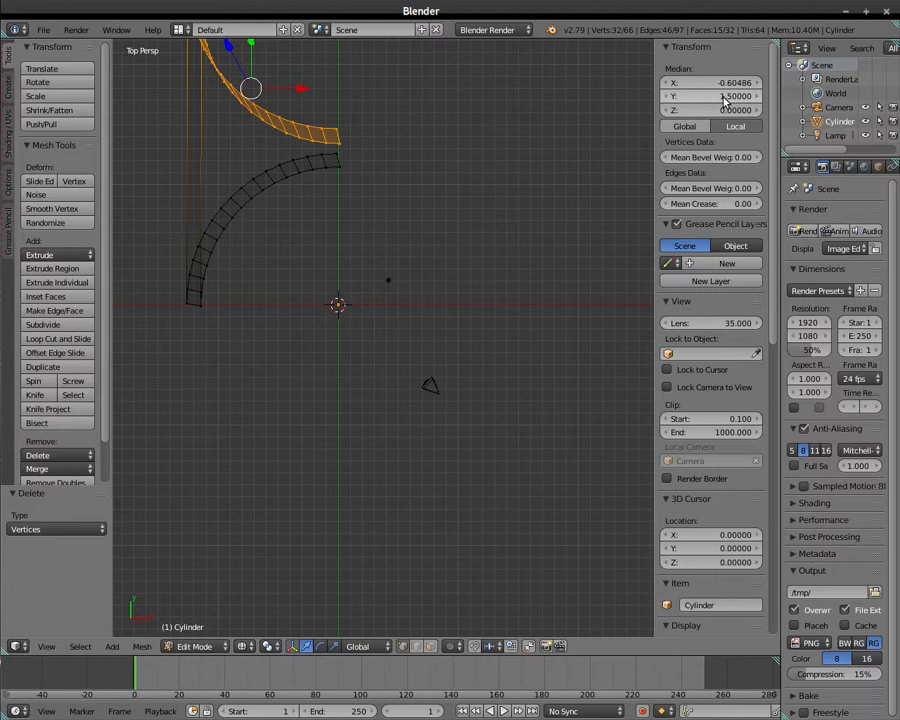
{"action": "left_click", "coordinate": [721, 96]}
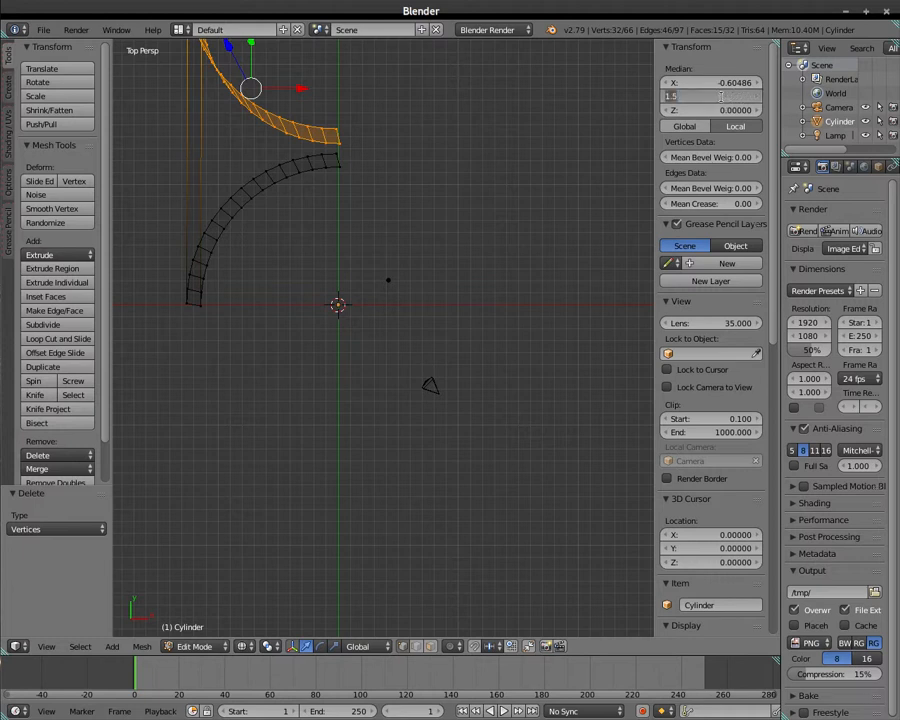
{"action": "key", "text": "BackSpace"}
{"action": "type", "text": "-1.5"}
{"action": "key", "text": "Return"}
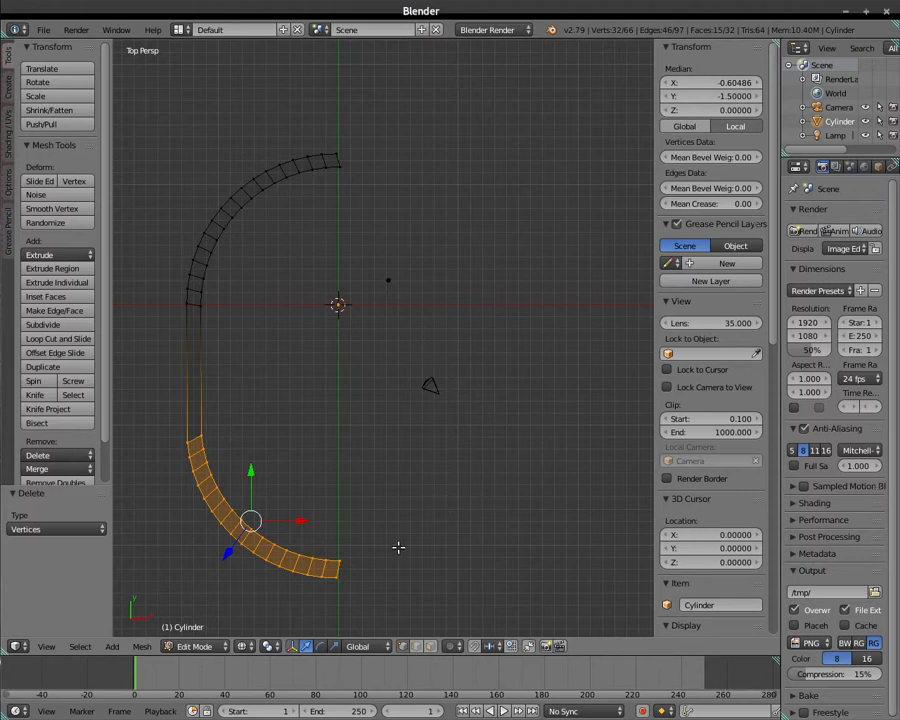
Move the half ring's positive-Y quarter, without the vertices on the X axis, to a median Y of 1.5 and deselect everything.
{"action": "key", "text": "a"}
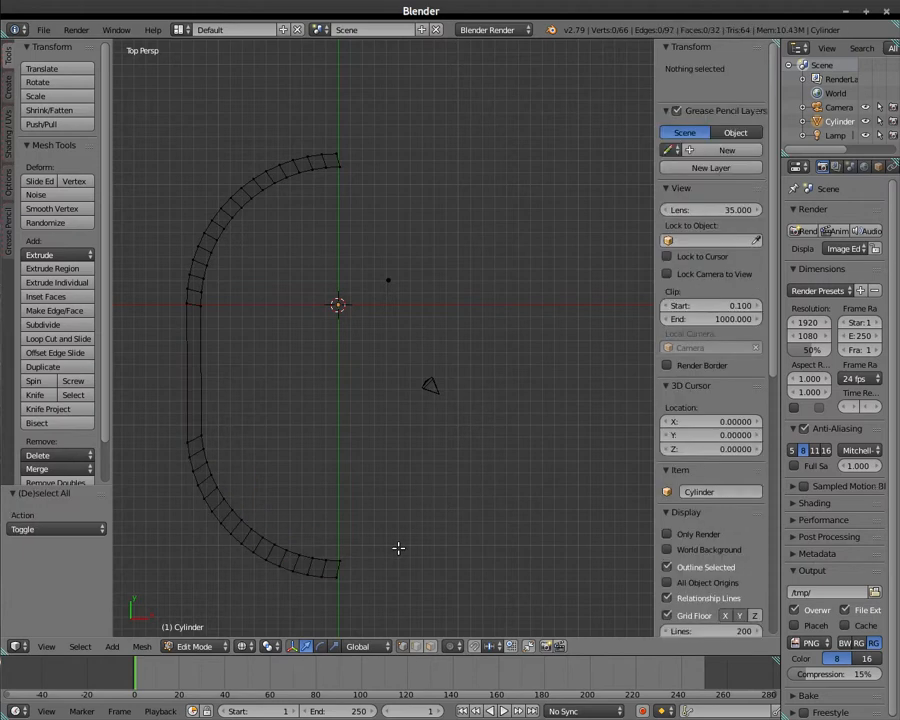
{"action": "key", "text": "b"}
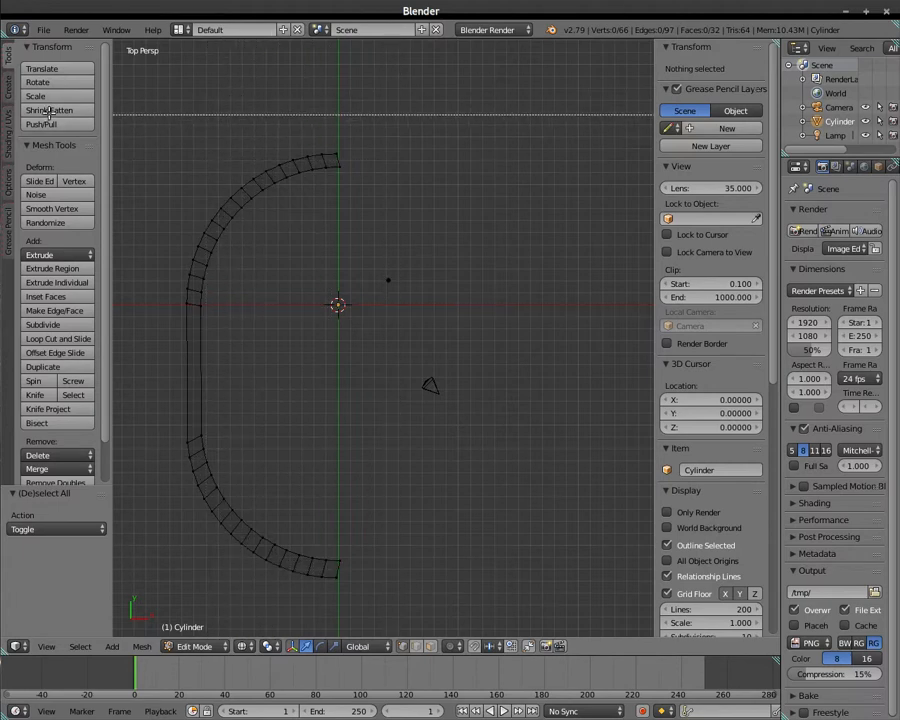
{"action": "left_click_drag", "start_coordinate": [157, 122], "coordinate": [383, 296]}
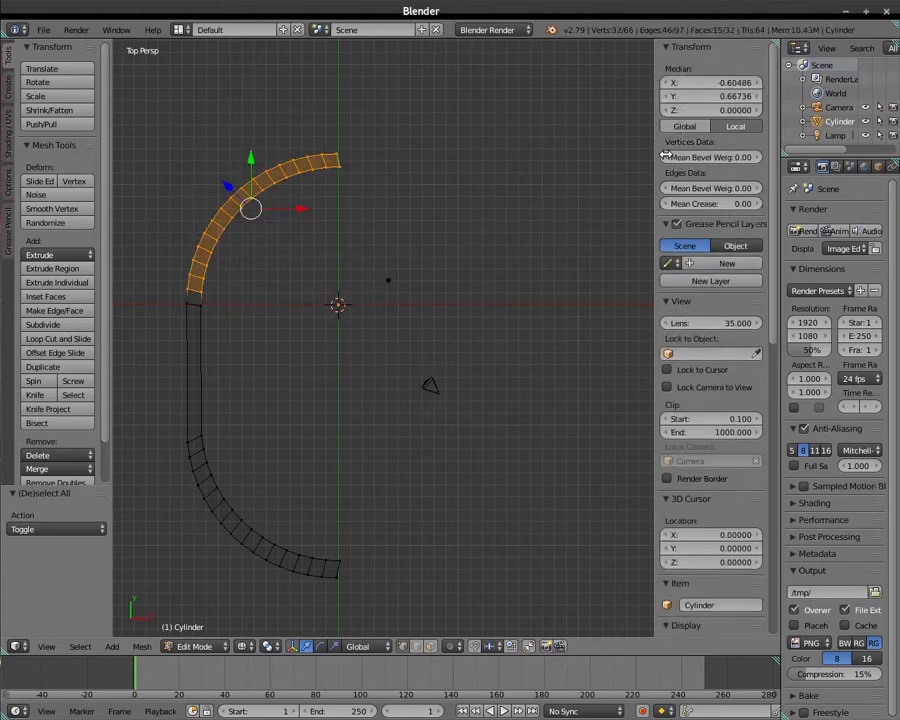
{"action": "left_click", "coordinate": [720, 97]}
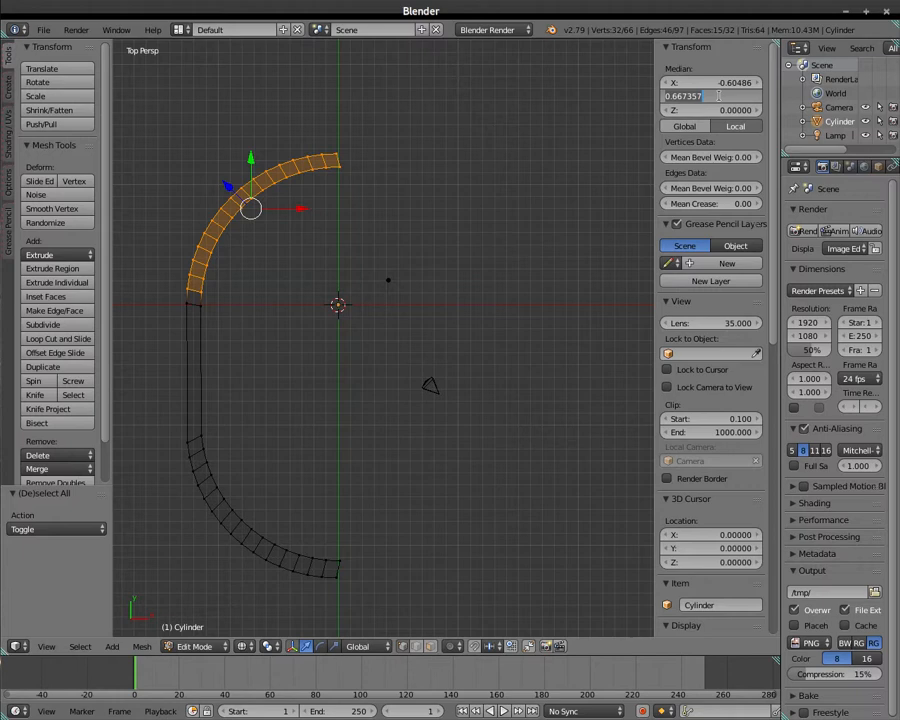
{"action": "type", "text": "1.5"}
{"action": "key", "text": "Return"}
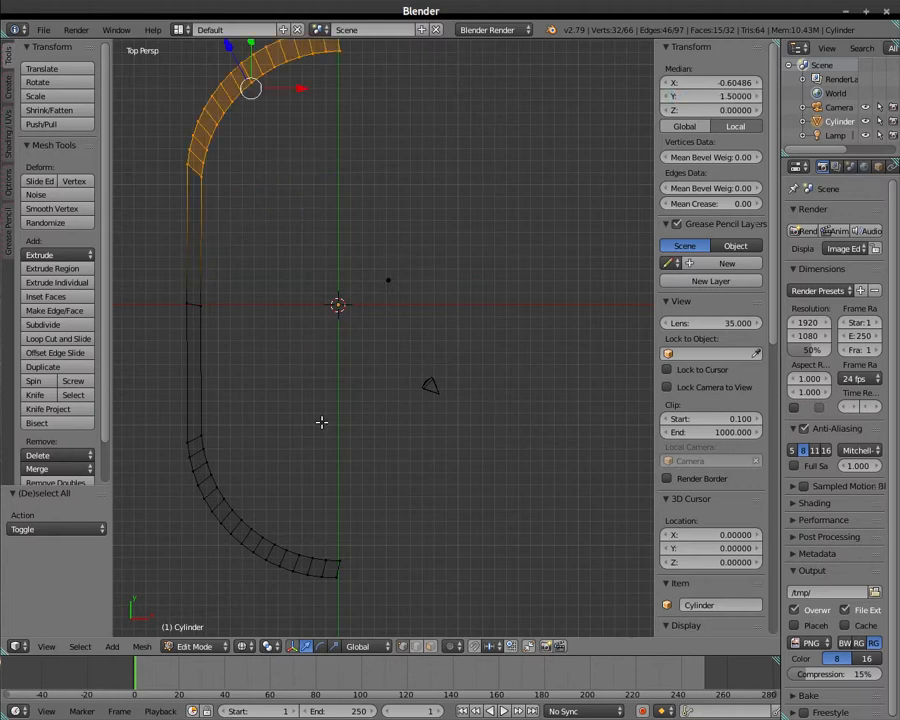
{"action": "scroll", "coordinate": [321, 422], "scroll_direction": "down", "scroll_amount": 1}
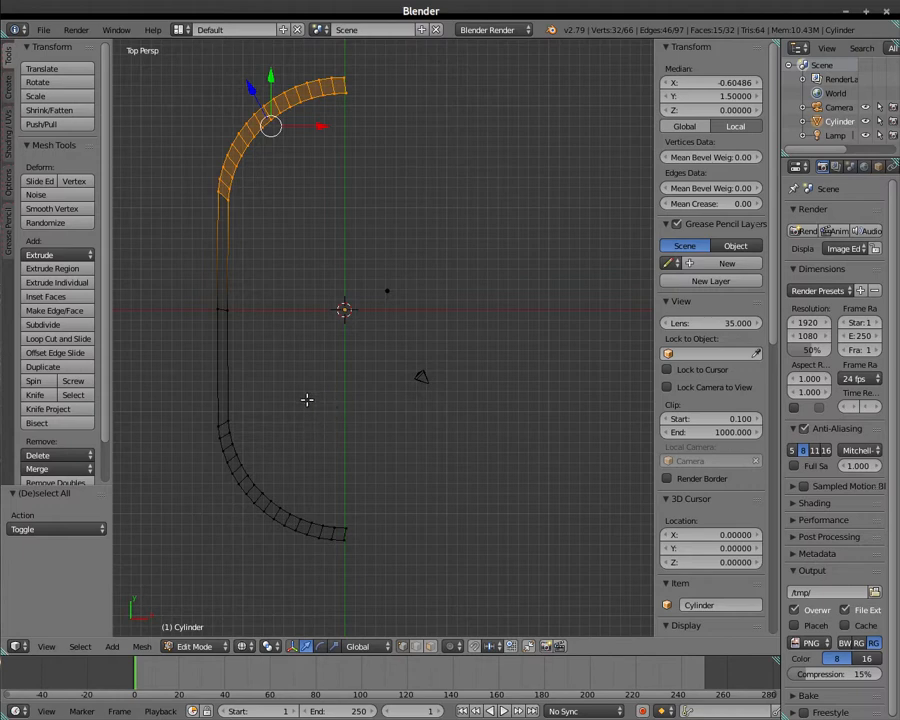
{"action": "key", "text": "a"}
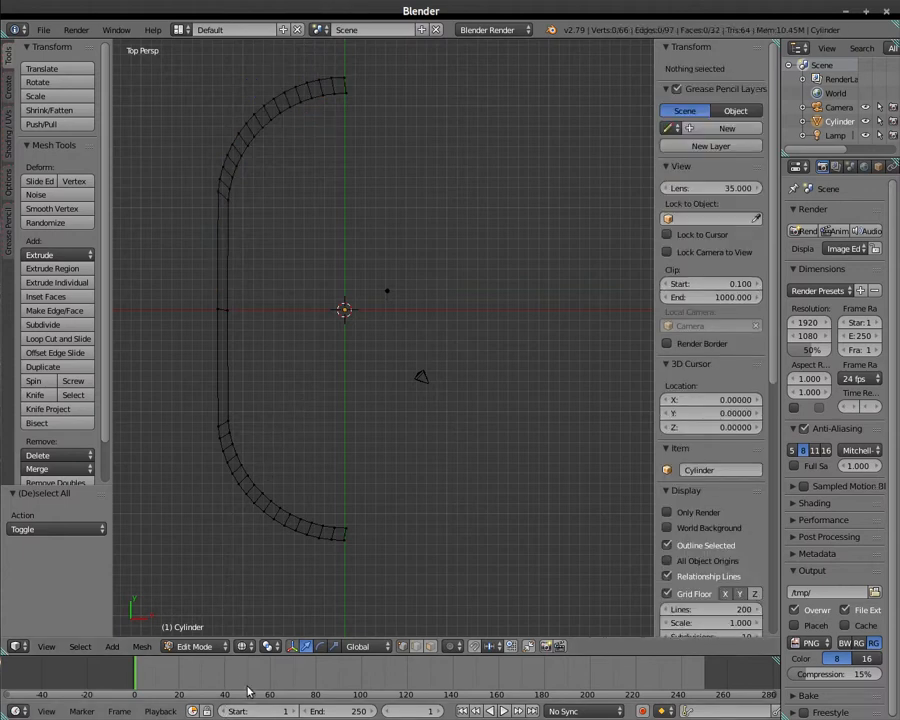
Inspect the stretched half outline from an angle in solid shading, returning the viewport to wireframe.
{"action": "left_click", "coordinate": [243, 646]}
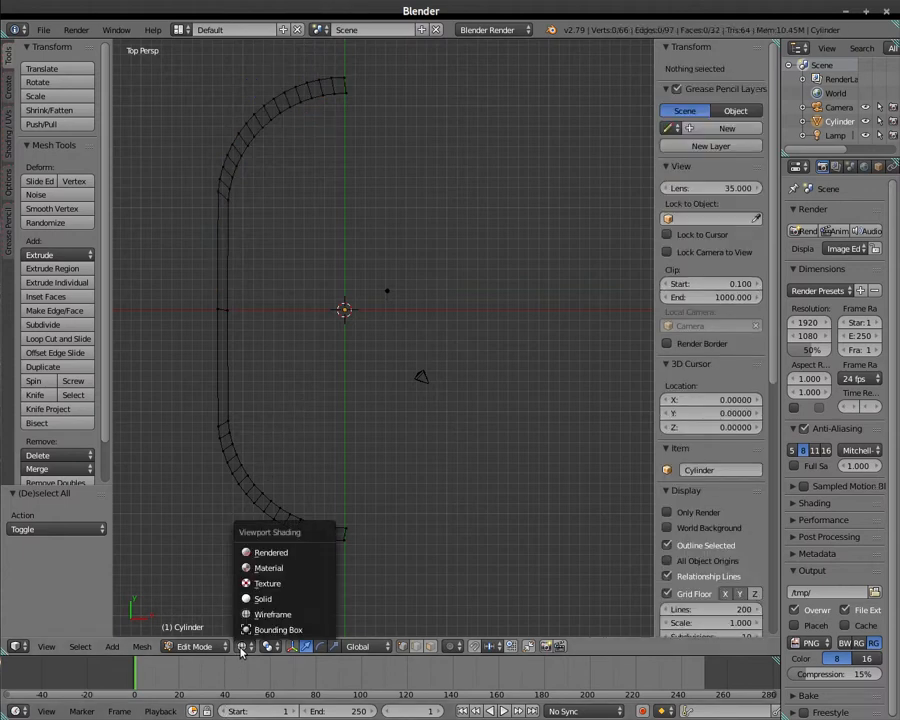
{"action": "left_click", "coordinate": [258, 599]}
{"action": "mouse_move", "coordinate": [297, 580]}
{"action": "middle_mouse_down"}
{"action": "mouse_move", "coordinate": [301, 526]}
{"action": "mouse_move", "coordinate": [317, 490]}
{"action": "mouse_move", "coordinate": [388, 496]}
{"action": "mouse_move", "coordinate": [331, 482]}
{"action": "mouse_move", "coordinate": [298, 515]}
{"action": "mouse_move", "coordinate": [306, 625]}
{"action": "middle_mouse_up"}
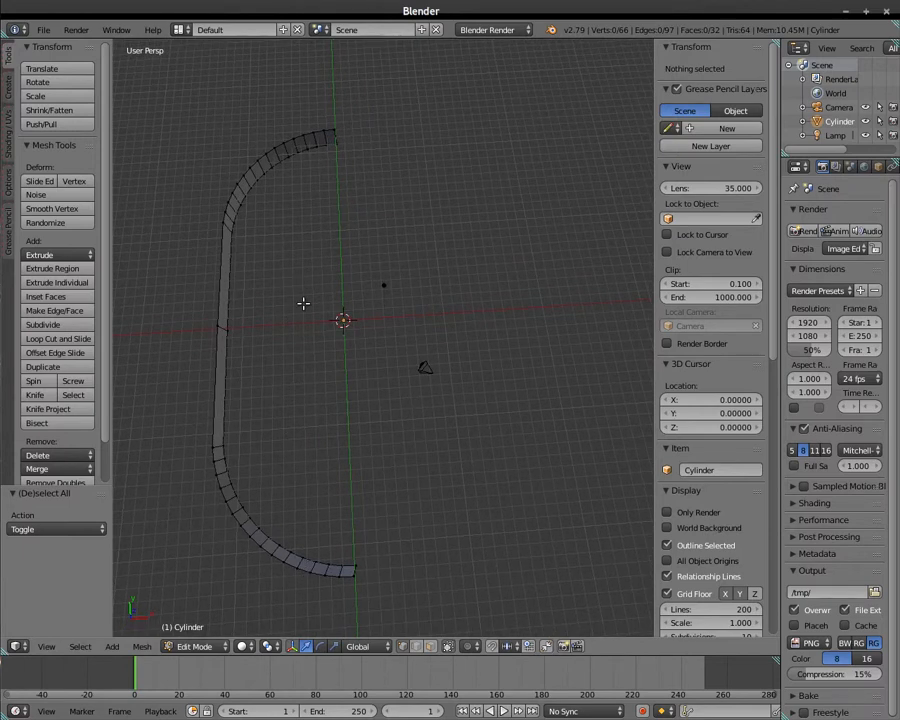
{"action": "left_click", "coordinate": [243, 647]}
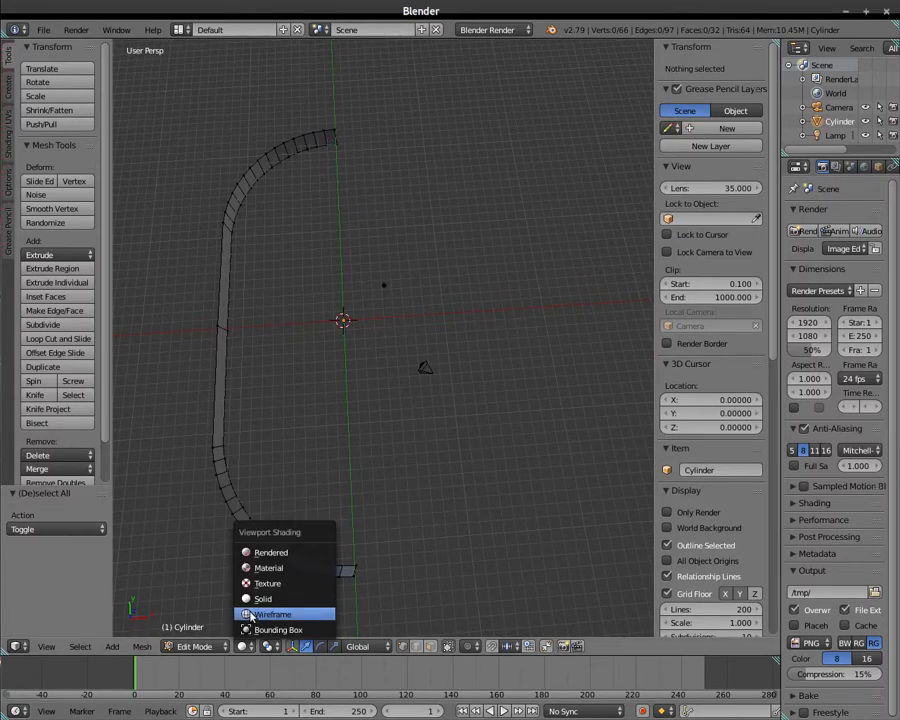
{"action": "left_click", "coordinate": [252, 614]}
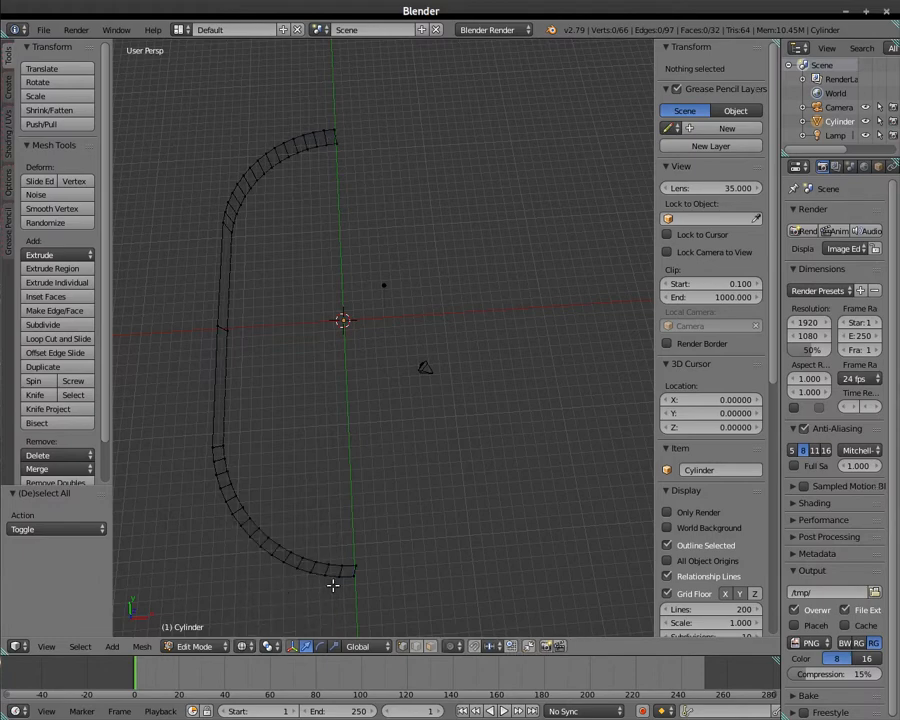
Fill the half outline's lower vertex loop at median Z -1 with a single face and deselect everything.
{"action": "middle_click_drag", "start_coordinate": [385, 547], "coordinate": [399, 441]}
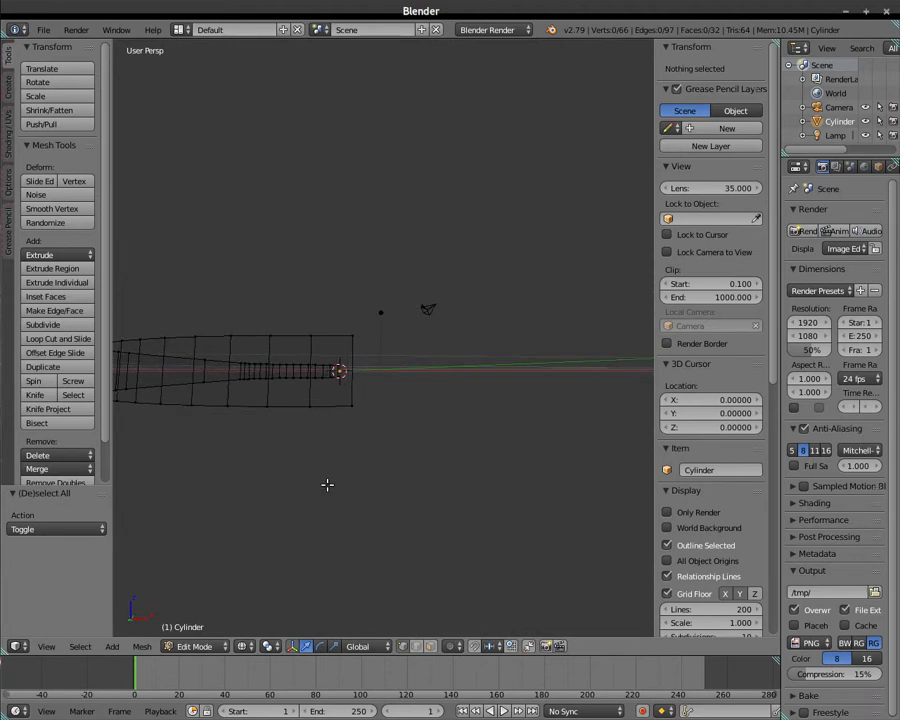
{"action": "middle_click_drag", "start_coordinate": [327, 485], "coordinate": [355, 483]}
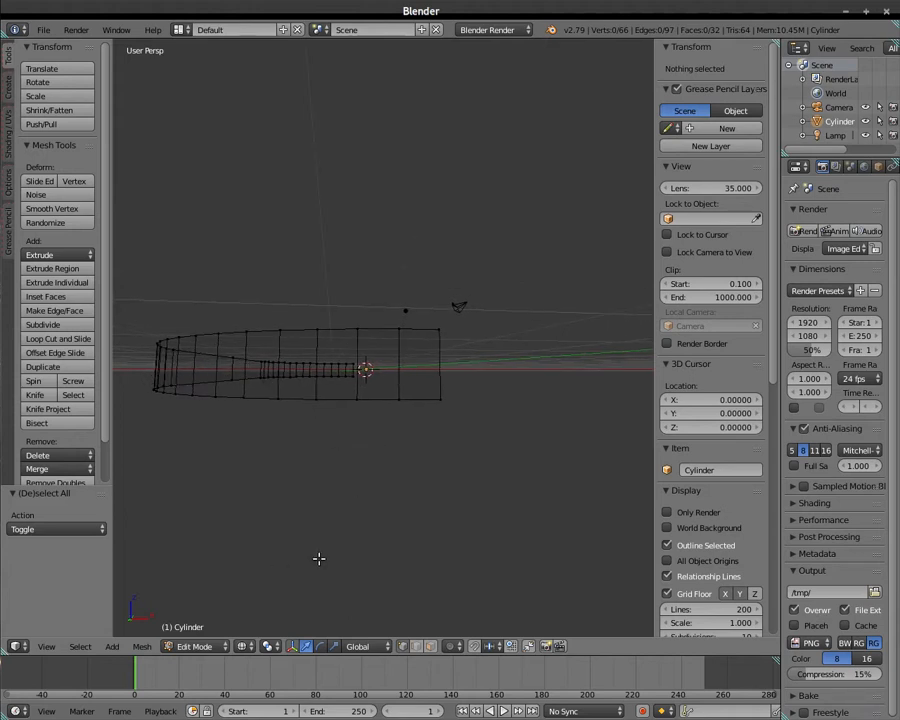
{"action": "key", "text": "b"}
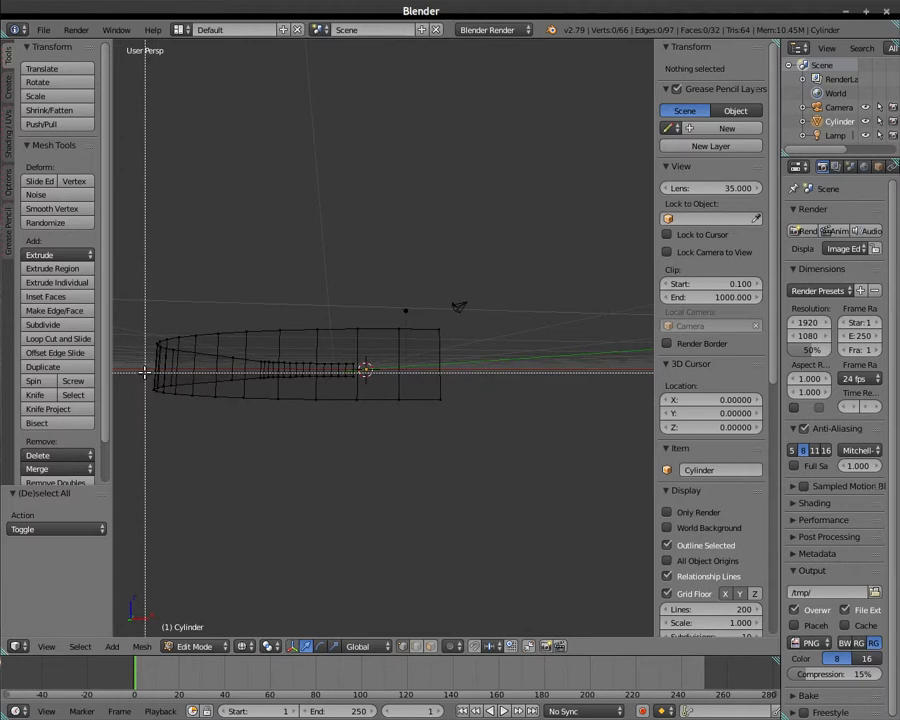
{"action": "left_click_drag", "start_coordinate": [145, 372], "coordinate": [478, 421]}
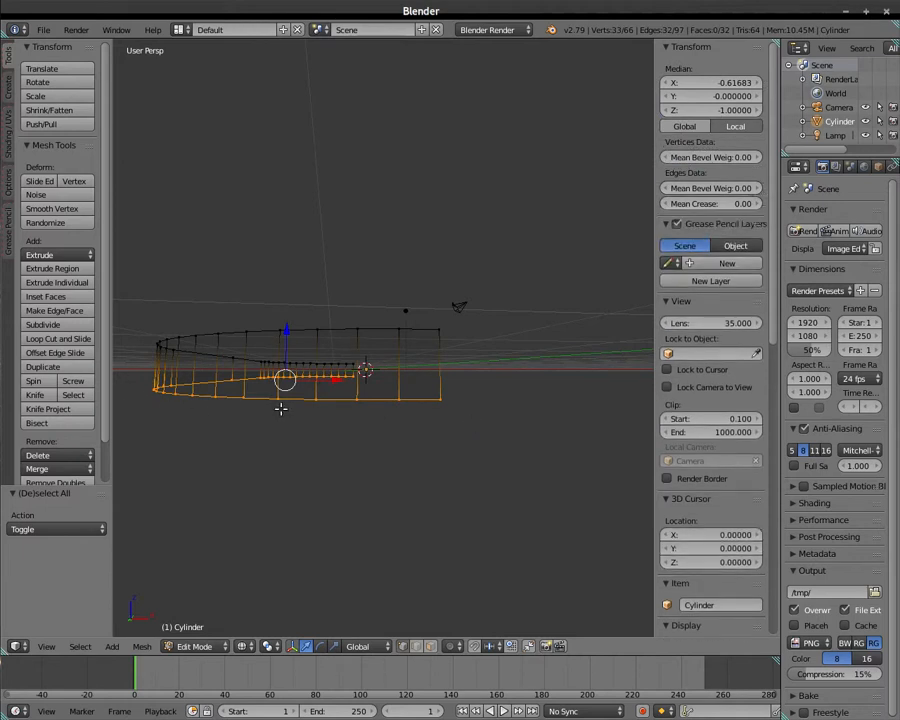
{"action": "left_click", "coordinate": [50, 311]}
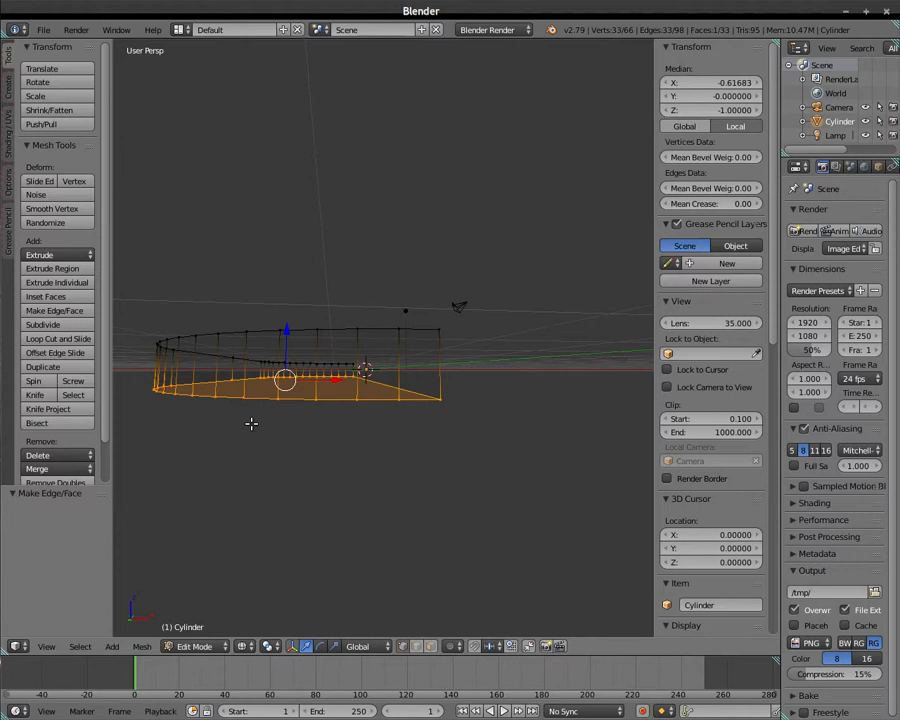
{"action": "key", "text": "a"}
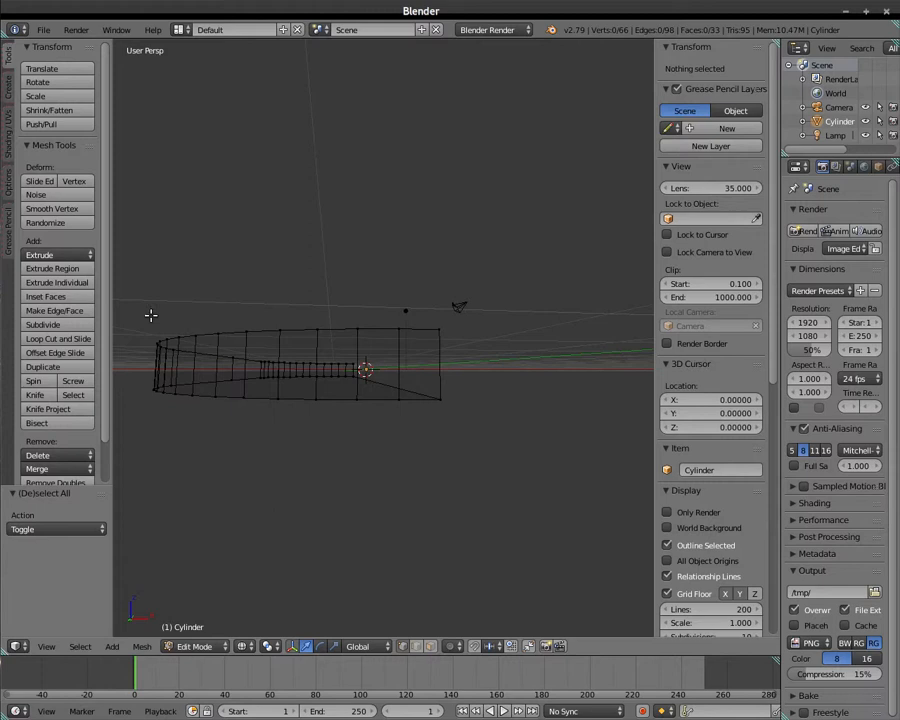
Fill the half outline's upper vertex loop at median Z 1 with a single face and deselect everything.
{"action": "key", "text": "b"}
{"action": "left_click_drag", "start_coordinate": [137, 311], "coordinate": [453, 369]}
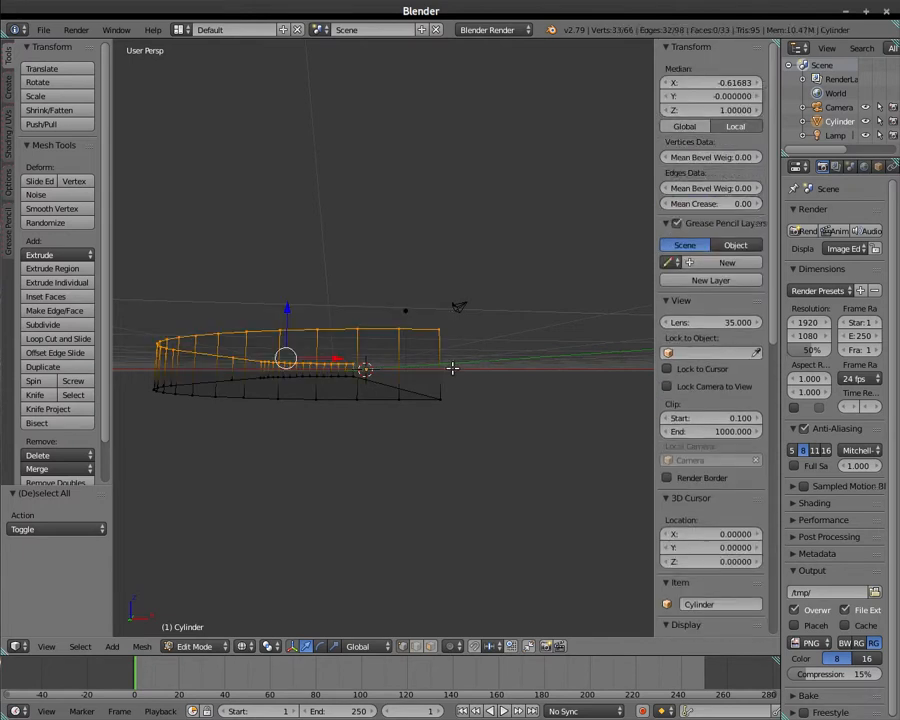
{"action": "left_click", "coordinate": [53, 311]}
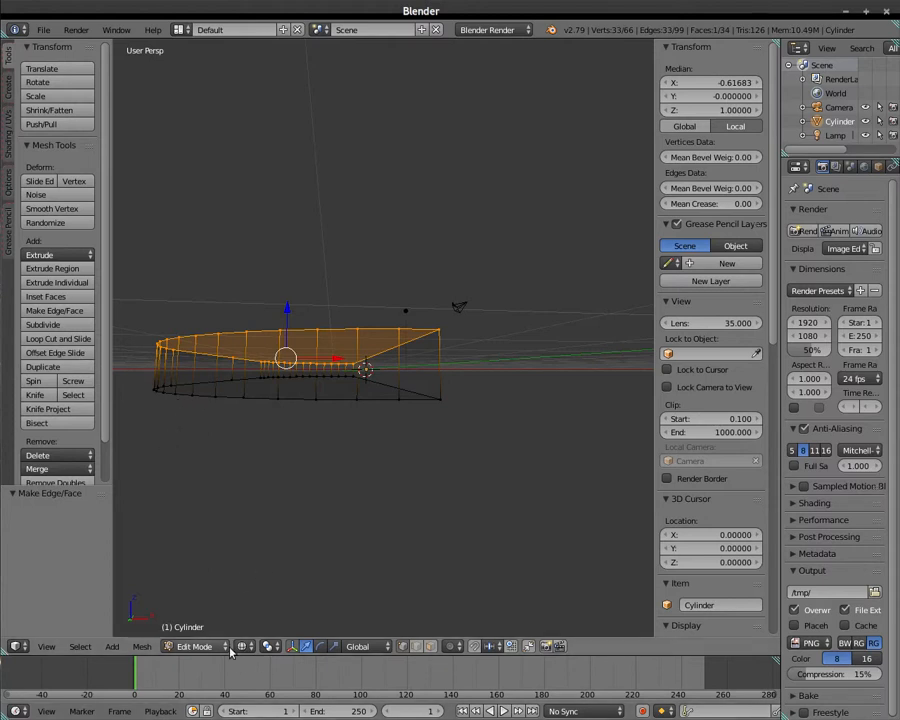
{"action": "key", "text": "a"}
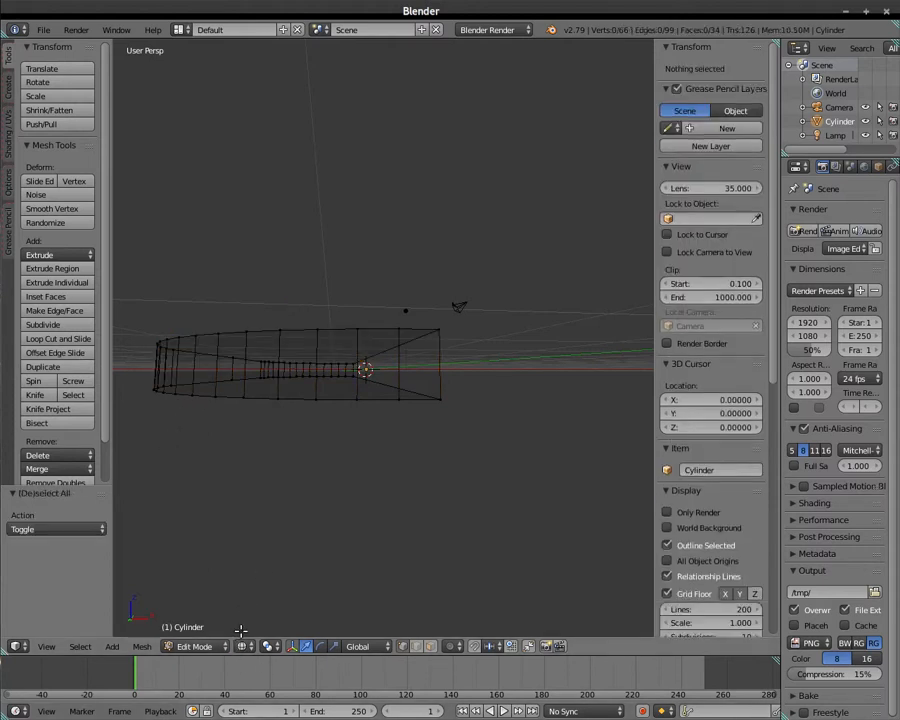
Switch the viewport to solid shading and view the capped half shape from above at an angle.
{"action": "left_click", "coordinate": [242, 646]}
{"action": "left_click", "coordinate": [250, 598]}
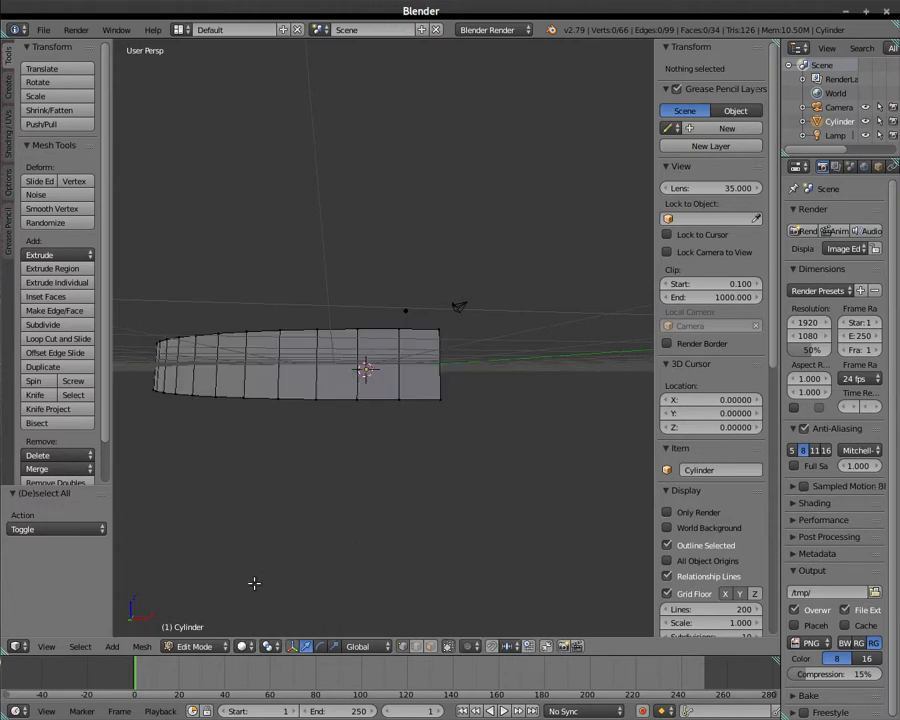
{"action": "mouse_move", "coordinate": [305, 575]}
{"action": "middle_mouse_down"}
{"action": "mouse_move", "coordinate": [197, 550]}
{"action": "mouse_move", "coordinate": [171, 526]}
{"action": "mouse_move", "coordinate": [169, 538]}
{"action": "mouse_move", "coordinate": [297, 595]}
{"action": "mouse_move", "coordinate": [297, 546]}
{"action": "mouse_move", "coordinate": [273, 609]}
{"action": "mouse_move", "coordinate": [305, 552]}
{"action": "mouse_move", "coordinate": [299, 542]}
{"action": "middle_mouse_up"}
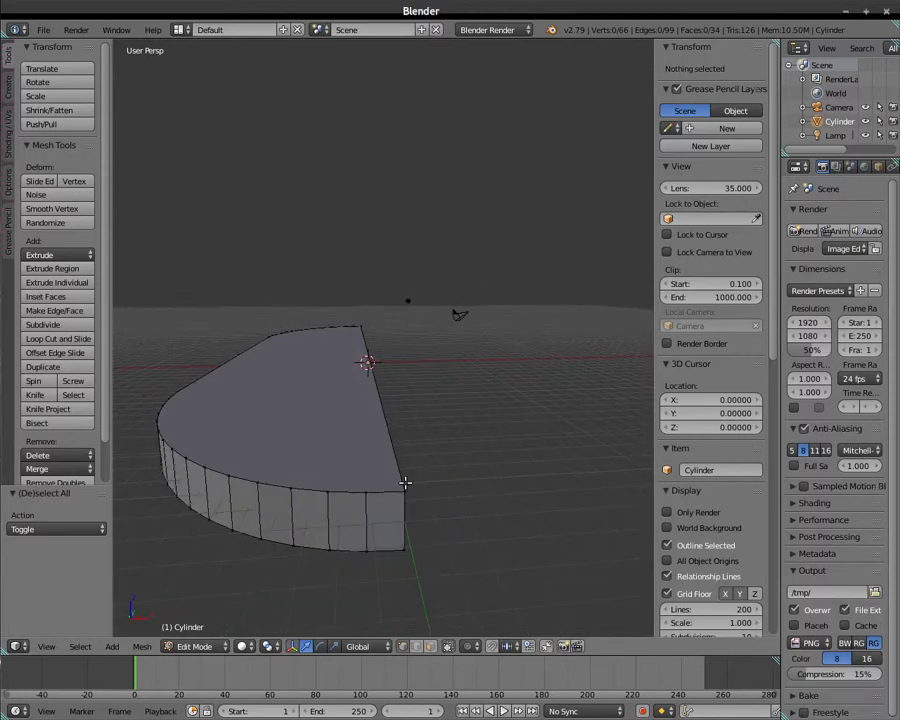
Return to Object Mode and set the half cylinder's Z dimension to 74.
{"action": "left_click", "coordinate": [190, 646]}
{"action": "left_click", "coordinate": [189, 630]}
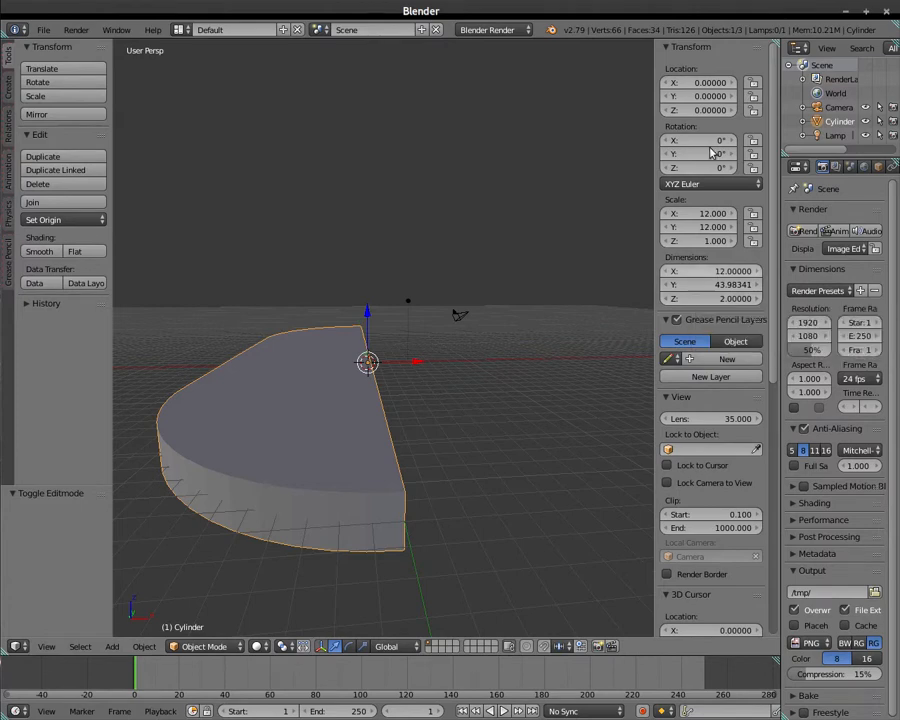
{"action": "left_click", "coordinate": [719, 304]}
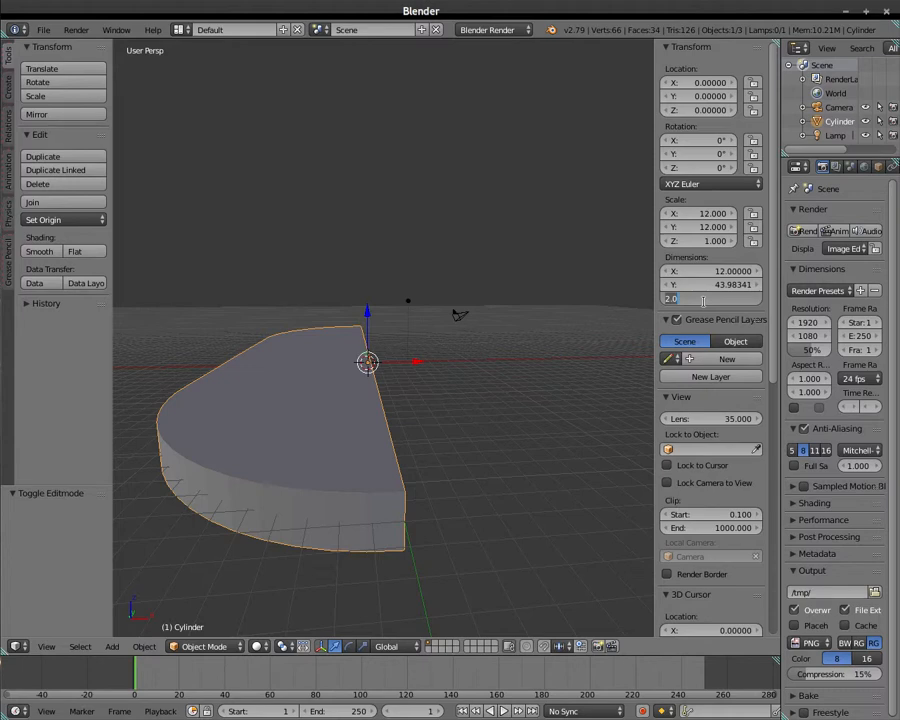
{"action": "type", "text": "74"}
{"action": "key", "text": "Return"}
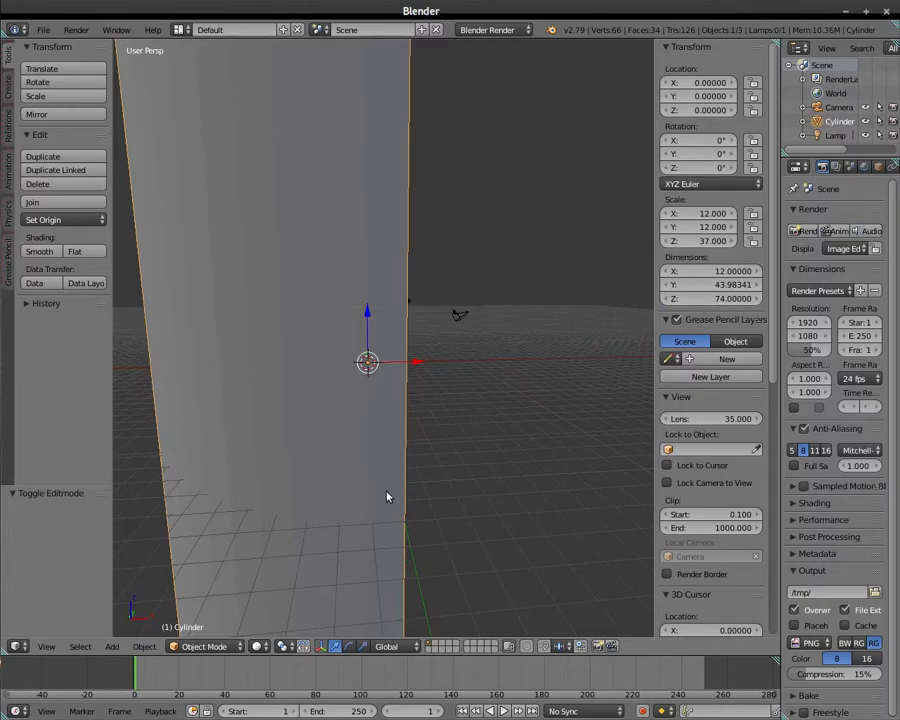
Set the half cylinder's Z location to 37 so that its base rests on the grid floor.
{"action": "left_click", "coordinate": [697, 110]}
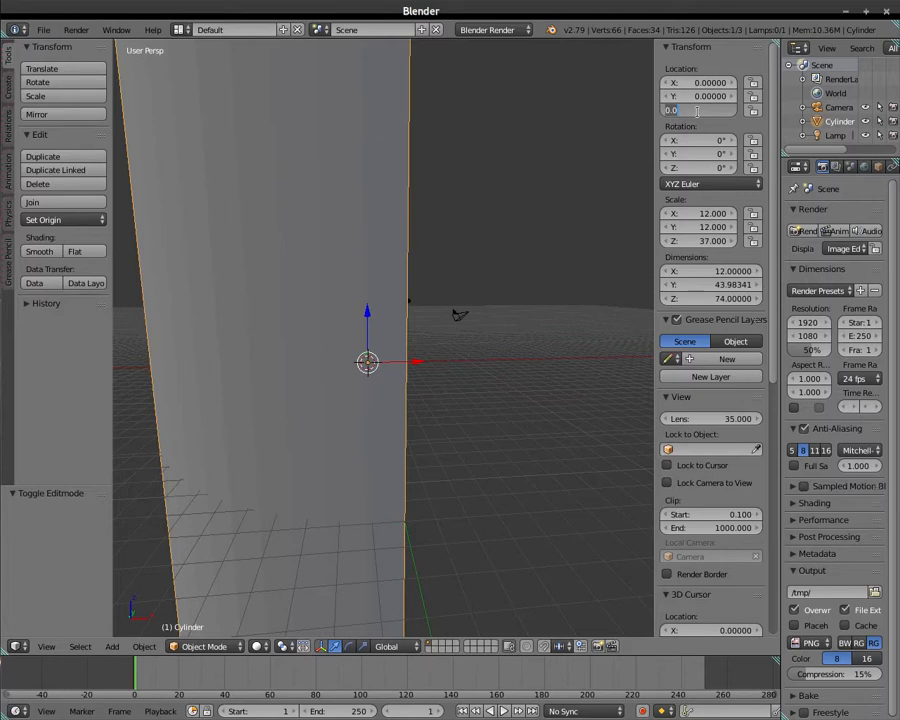
{"action": "type", "text": "37"}
{"action": "key", "text": "Return"}
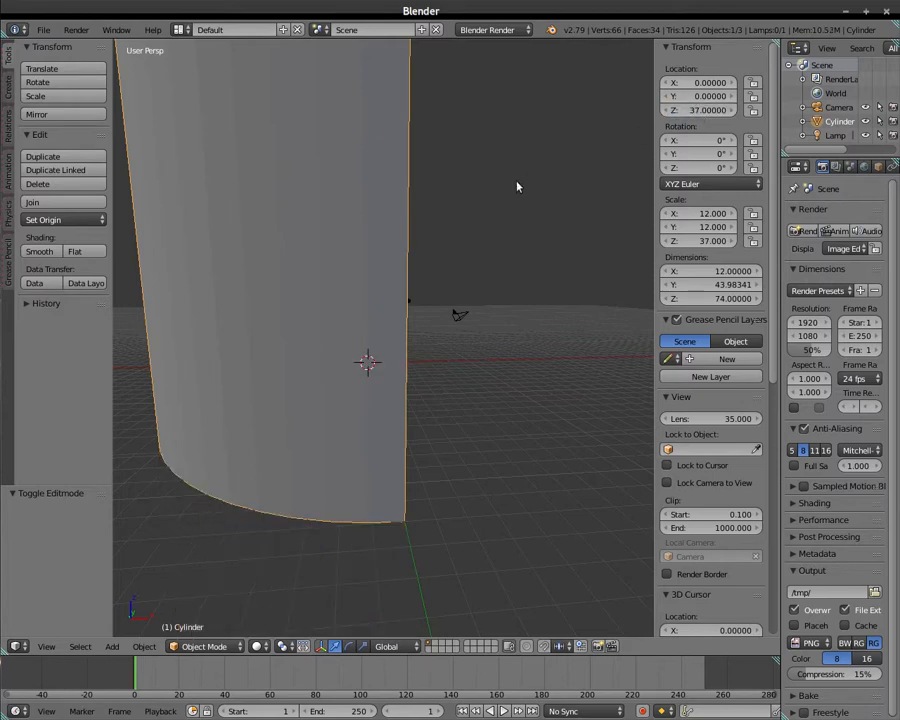
{"action": "scroll", "coordinate": [398, 222], "scroll_direction": "down", "scroll_amount": 5}
{"action": "scroll", "coordinate": [396, 231], "scroll_direction": "down", "scroll_amount": 2}
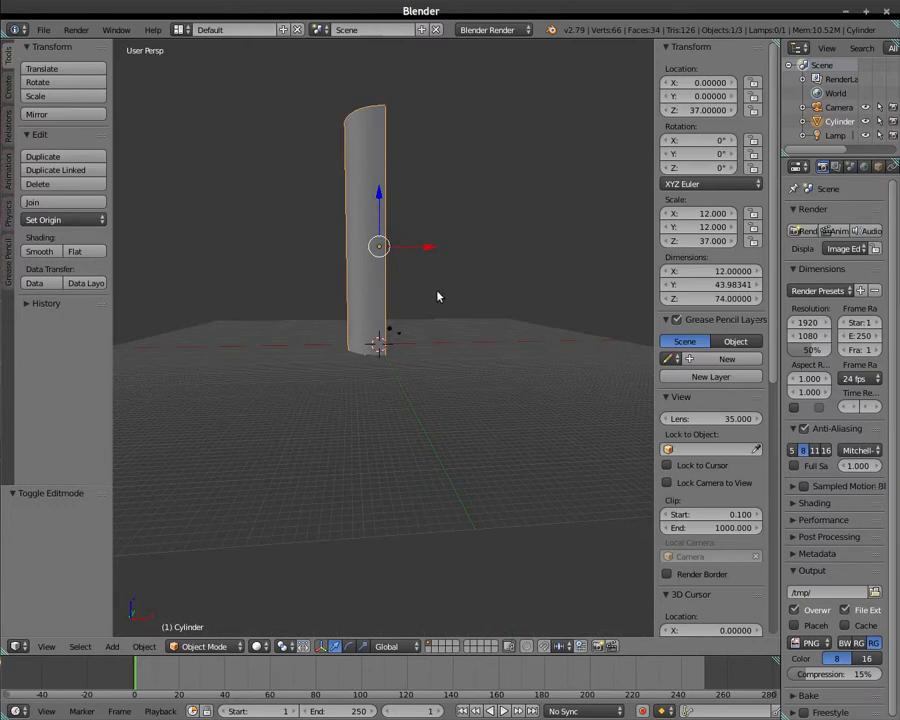
{"action": "middle_click_drag", "start_coordinate": [445, 351], "coordinate": [439, 414]}
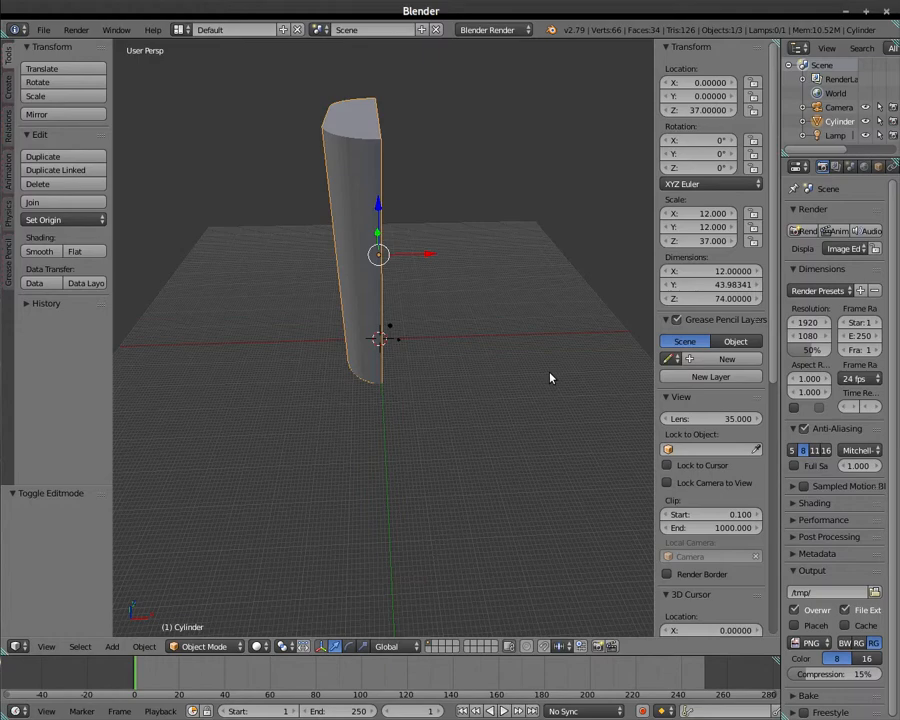
Hide the viewport's transform properties and widen the properties editor.
{"action": "key", "text": "n"}
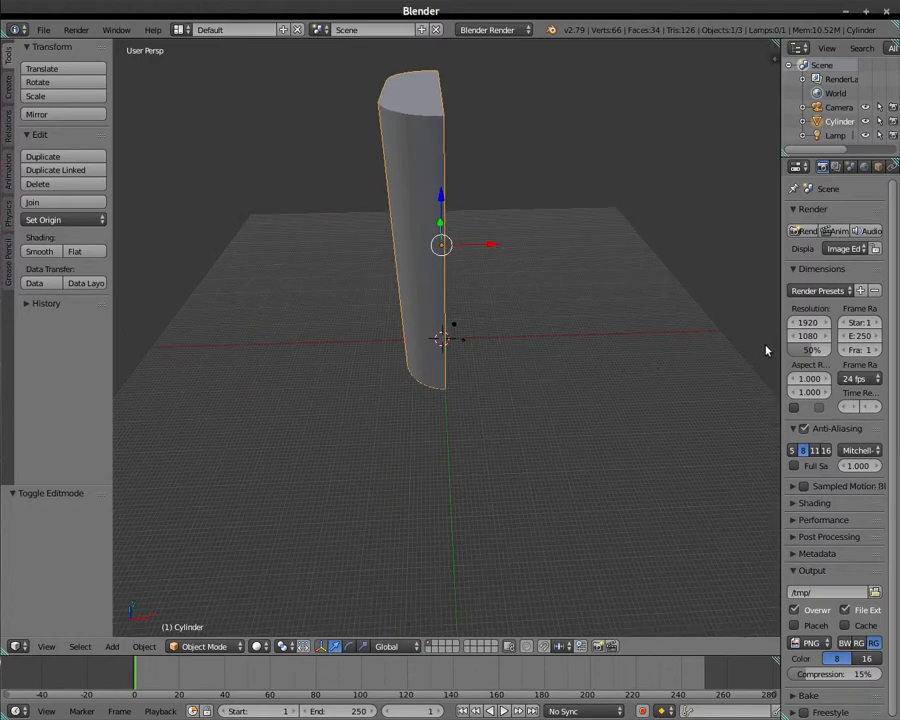
{"action": "key", "text": "n"}
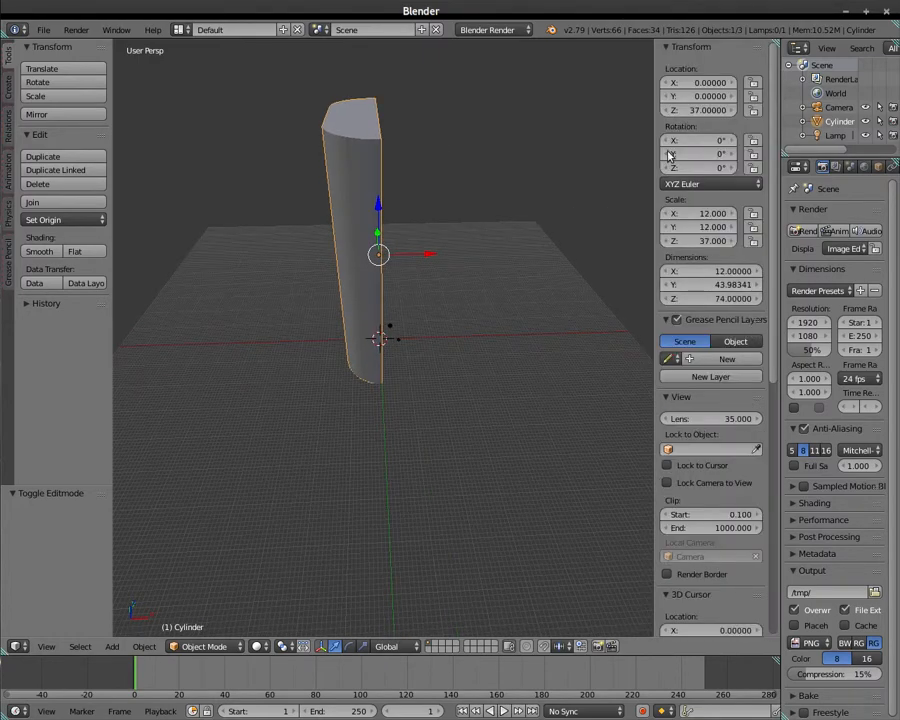
{"action": "key", "text": "n"}
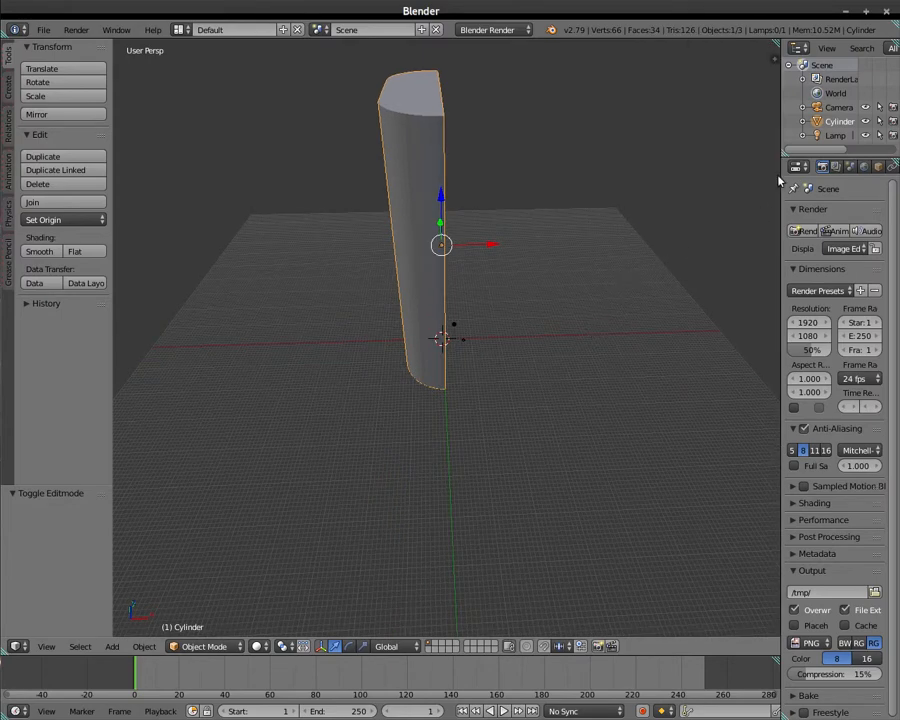
{"action": "left_click_drag", "start_coordinate": [780, 215], "coordinate": [713, 217]}
Add a Mirror modifier on the X axis to the half cylinder and enable Clipping.
{"action": "left_click", "coordinate": [838, 168]}
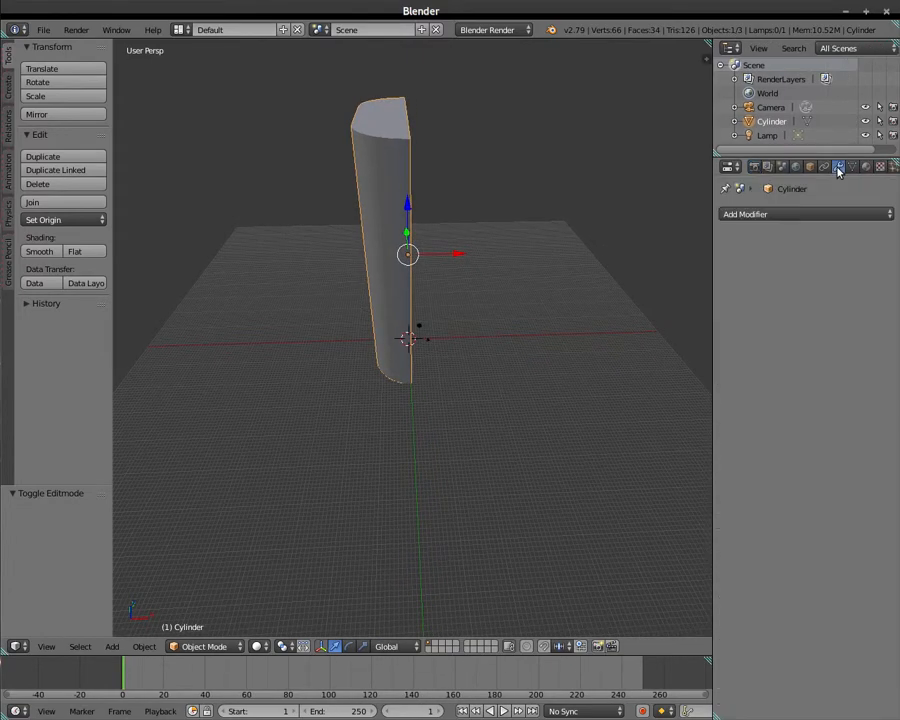
{"action": "left_click", "coordinate": [738, 214]}
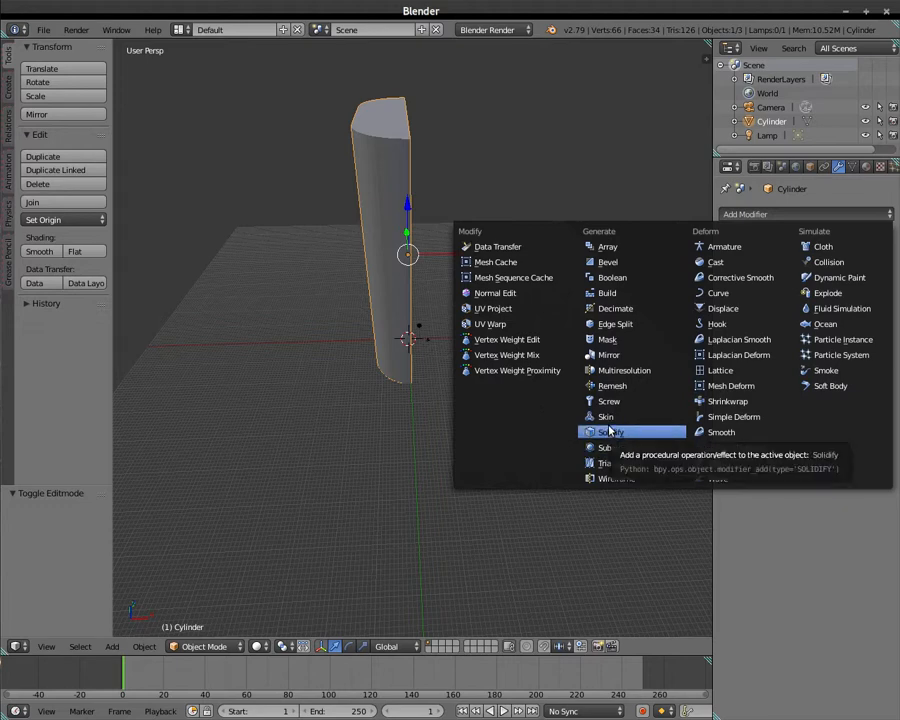
{"action": "left_click", "coordinate": [607, 356]}
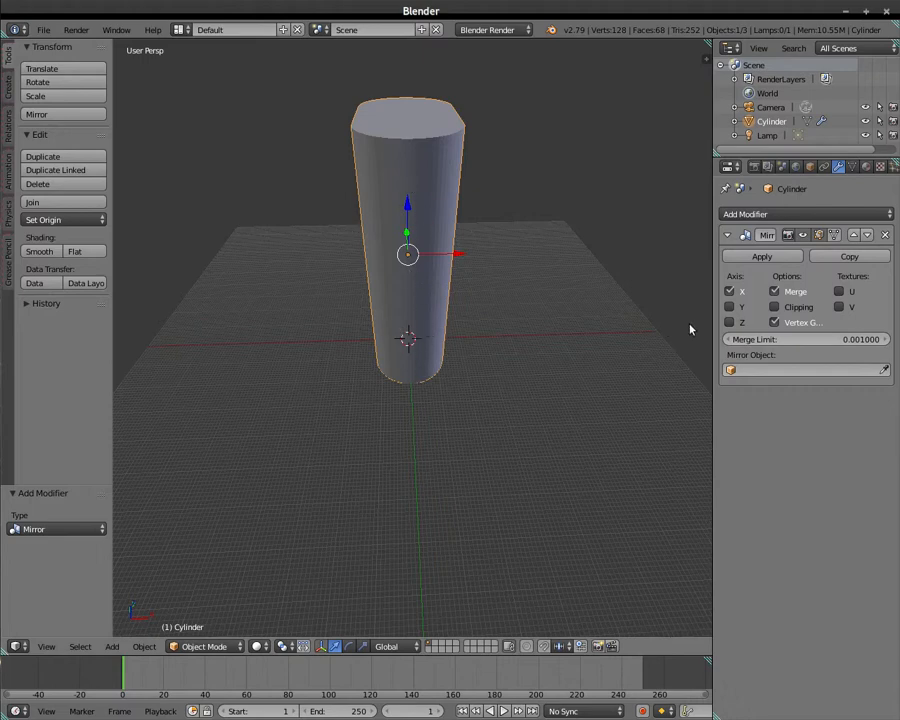
{"action": "left_click", "coordinate": [774, 307]}
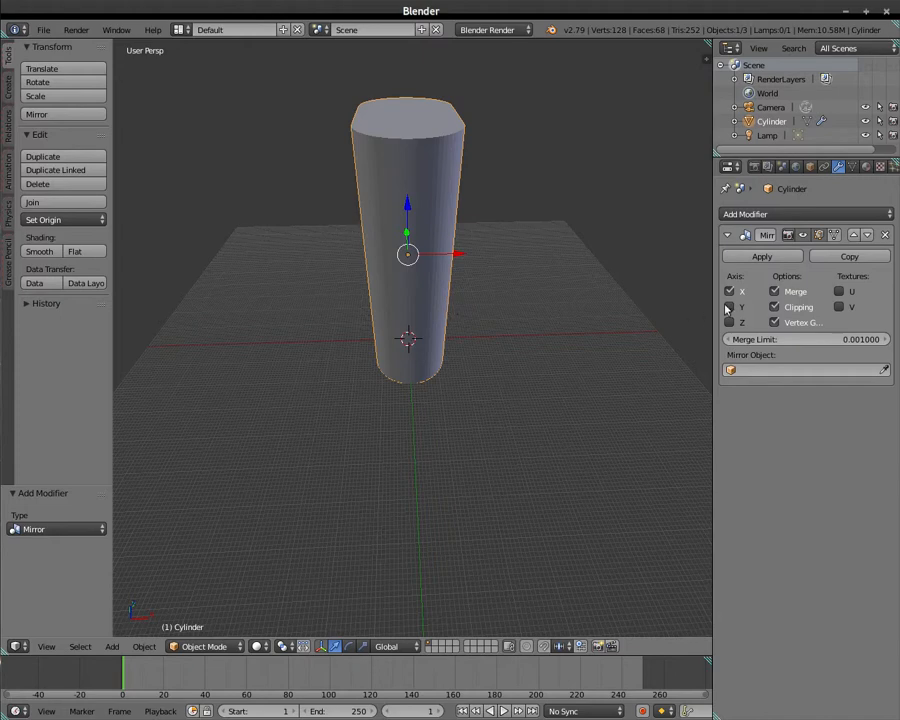
{"action": "left_click", "coordinate": [754, 168]}
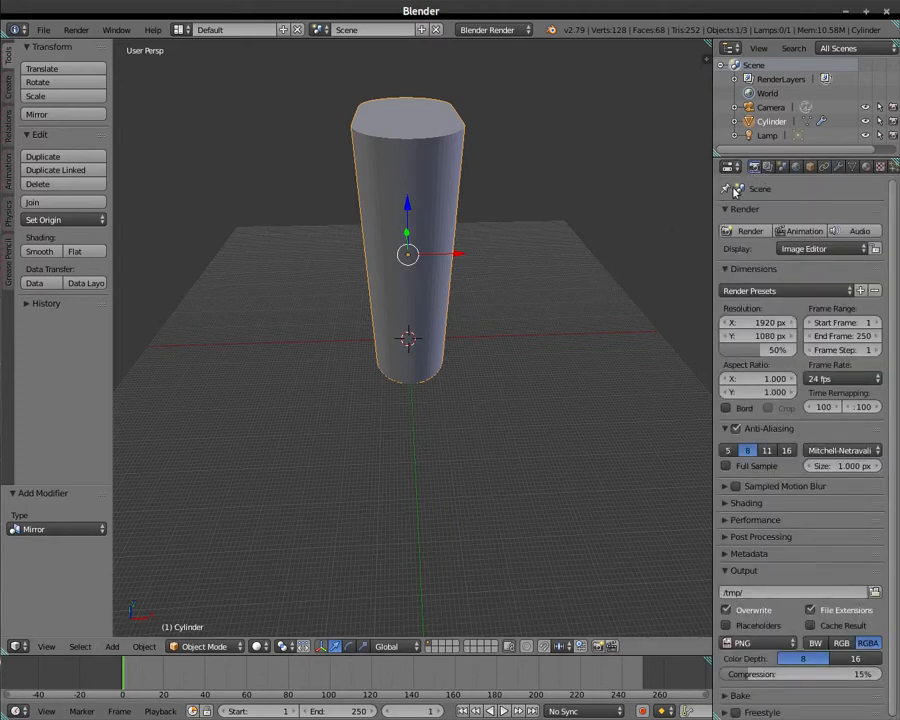
{"action": "left_click", "coordinate": [836, 167]}
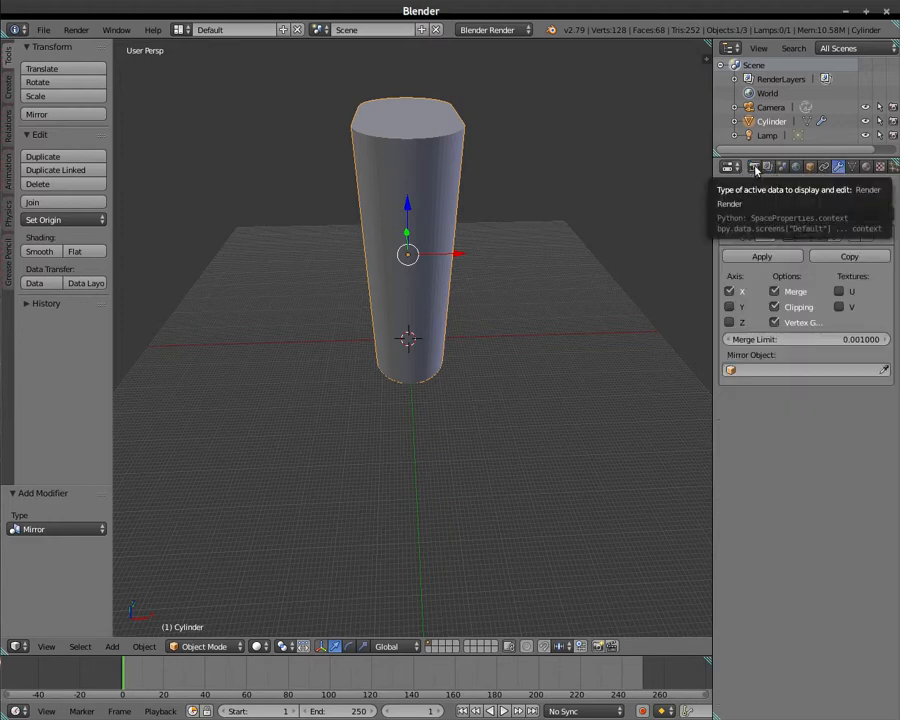
{"action": "left_click", "coordinate": [755, 168]}
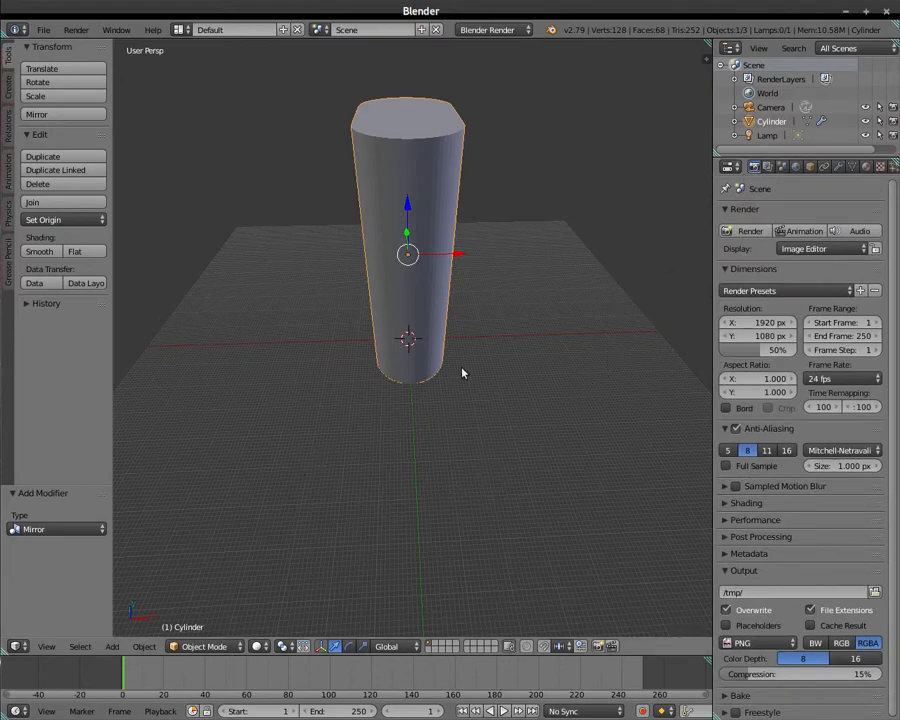
Display the mirrored body in wireframe shading, seen from its broad side.
{"action": "middle_click_drag", "start_coordinate": [464, 372], "coordinate": [304, 373]}
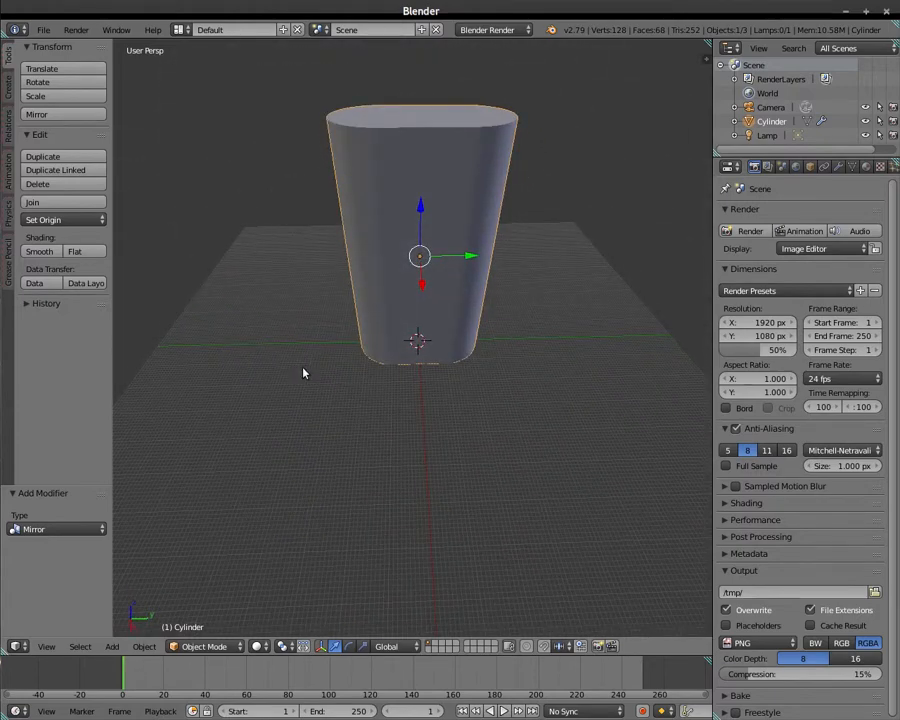
{"action": "left_click", "coordinate": [256, 647]}
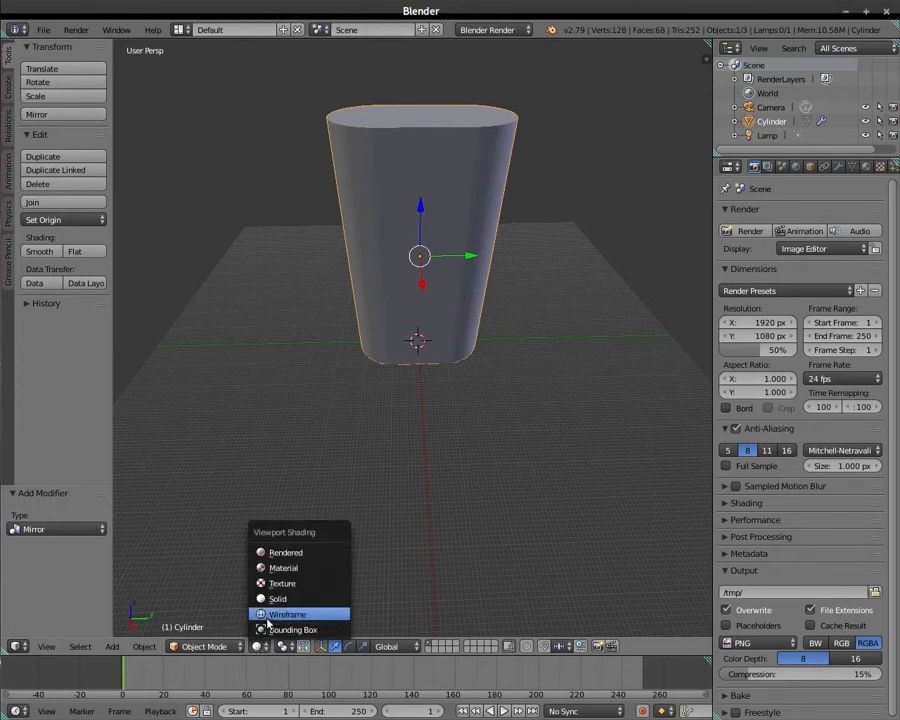
{"action": "left_click", "coordinate": [270, 615]}
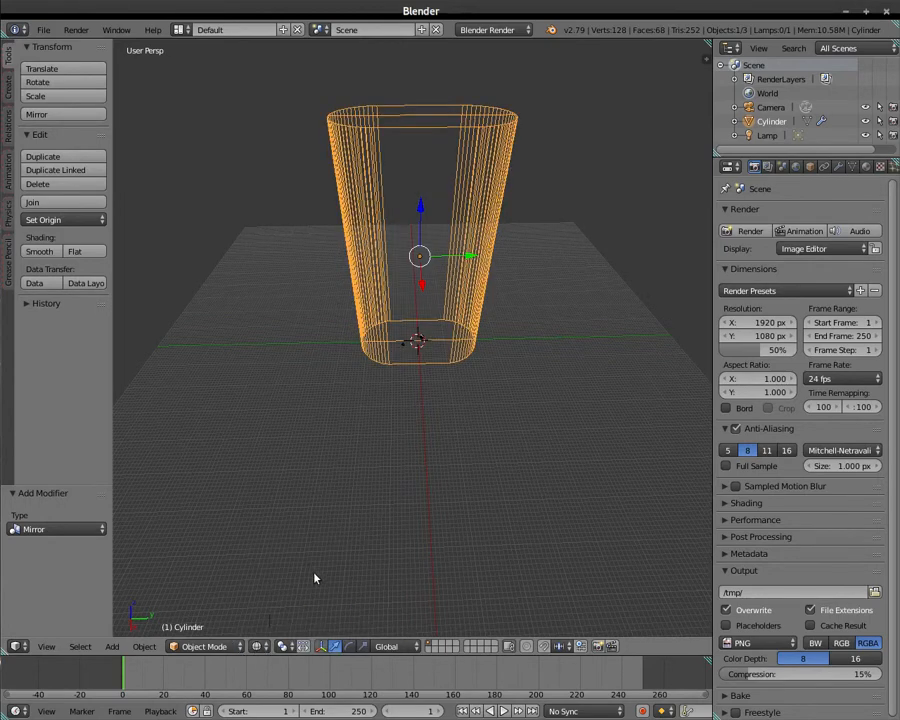
Return the viewport to solid shading and put the mirrored body in Edit Mode.
{"action": "left_click", "coordinate": [259, 646]}
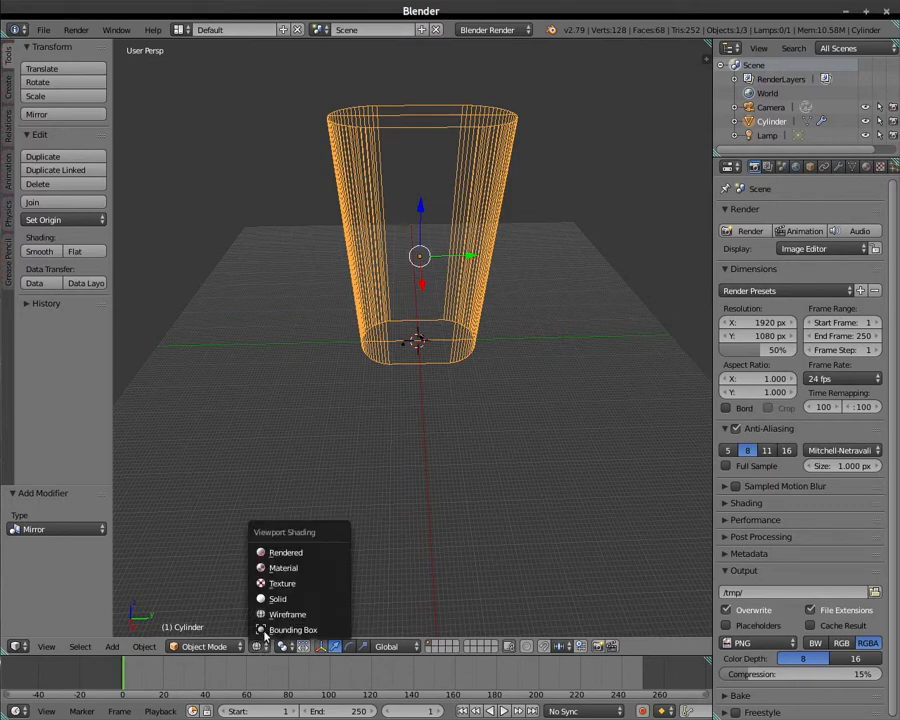
{"action": "left_click", "coordinate": [275, 600]}
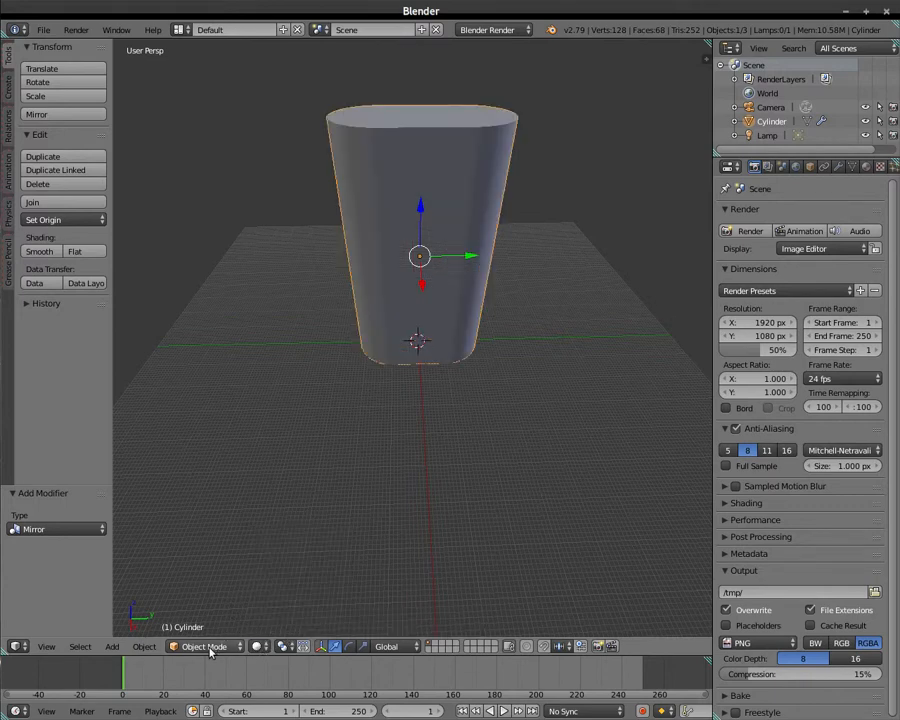
{"action": "left_click", "coordinate": [205, 646]}
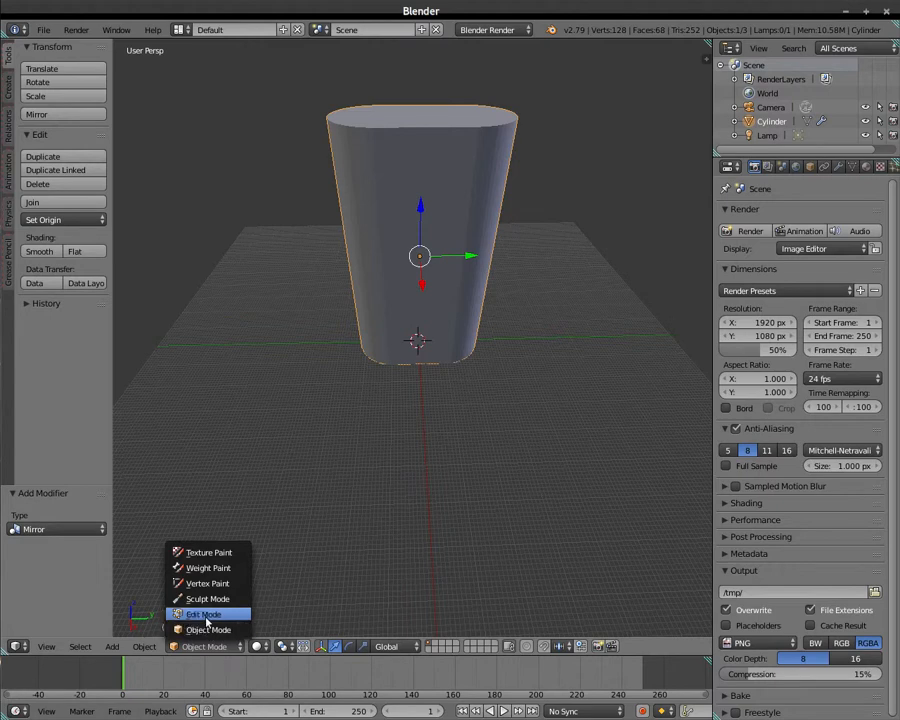
{"action": "left_click", "coordinate": [206, 614]}
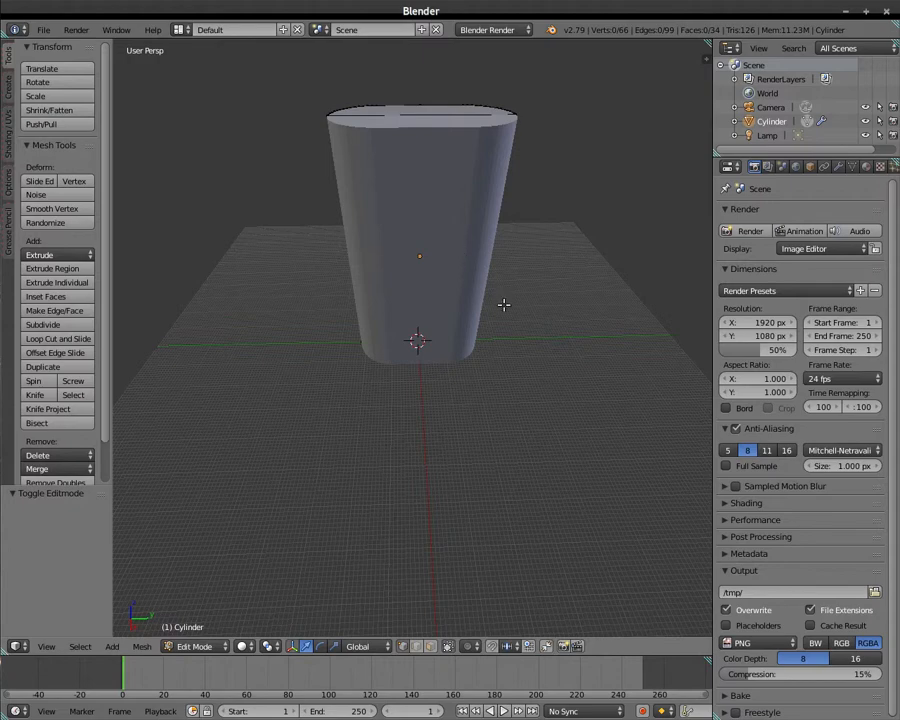
Try a loop cut with 13 horizontal cuts around the body's side walls and undo it.
{"action": "middle_click_drag", "start_coordinate": [486, 350], "coordinate": [260, 323]}
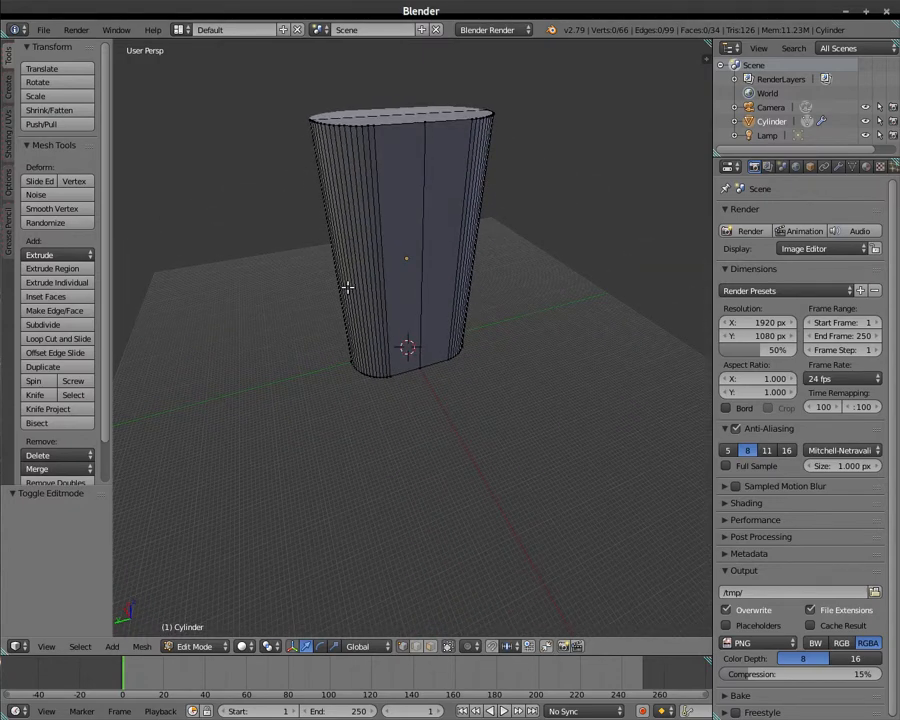
{"action": "middle_click_drag", "start_coordinate": [310, 358], "coordinate": [271, 352]}
{"action": "scroll", "coordinate": [351, 452], "scroll_direction": "up", "scroll_amount": 1}
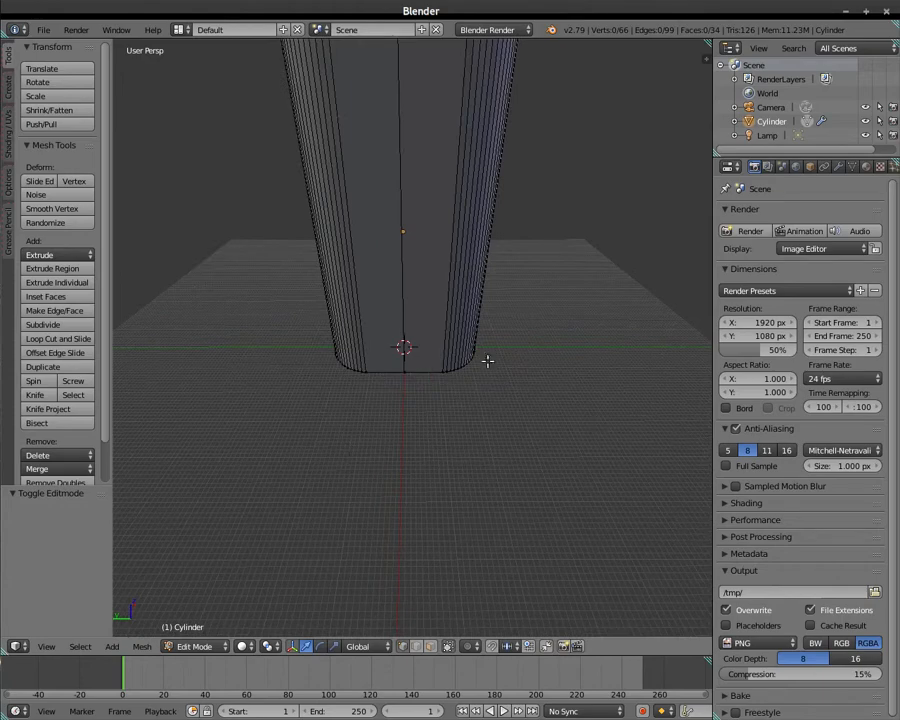
{"action": "middle_click_drag", "start_coordinate": [513, 361], "coordinate": [511, 402]}
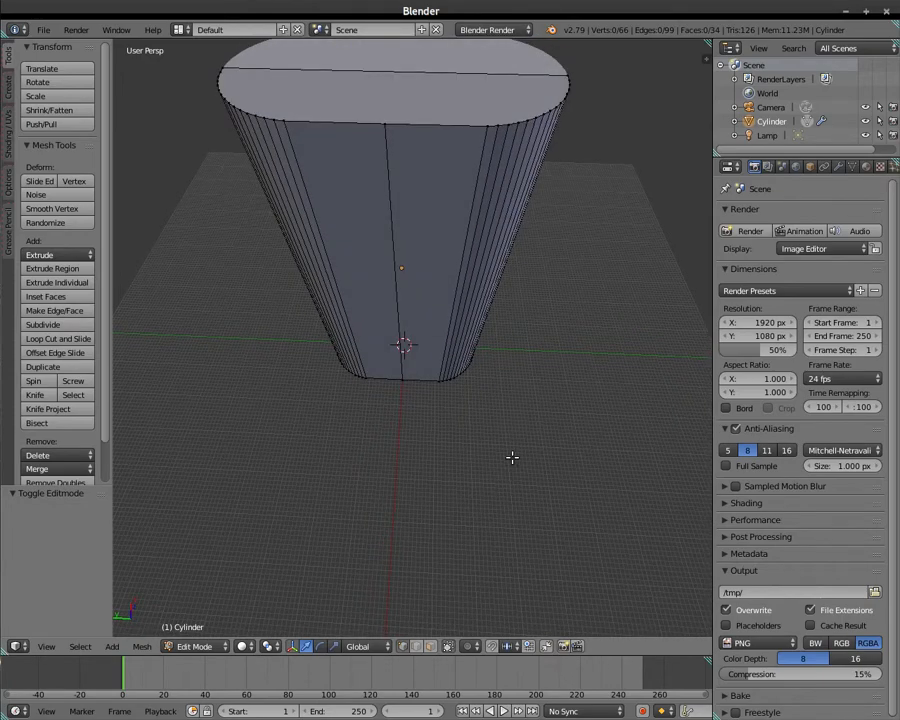
{"action": "mouse_move", "coordinate": [512, 458]}
{"action": "middle_mouse_down"}
{"action": "mouse_move", "coordinate": [516, 546]}
{"action": "mouse_move", "coordinate": [522, 476]}
{"action": "middle_mouse_up"}
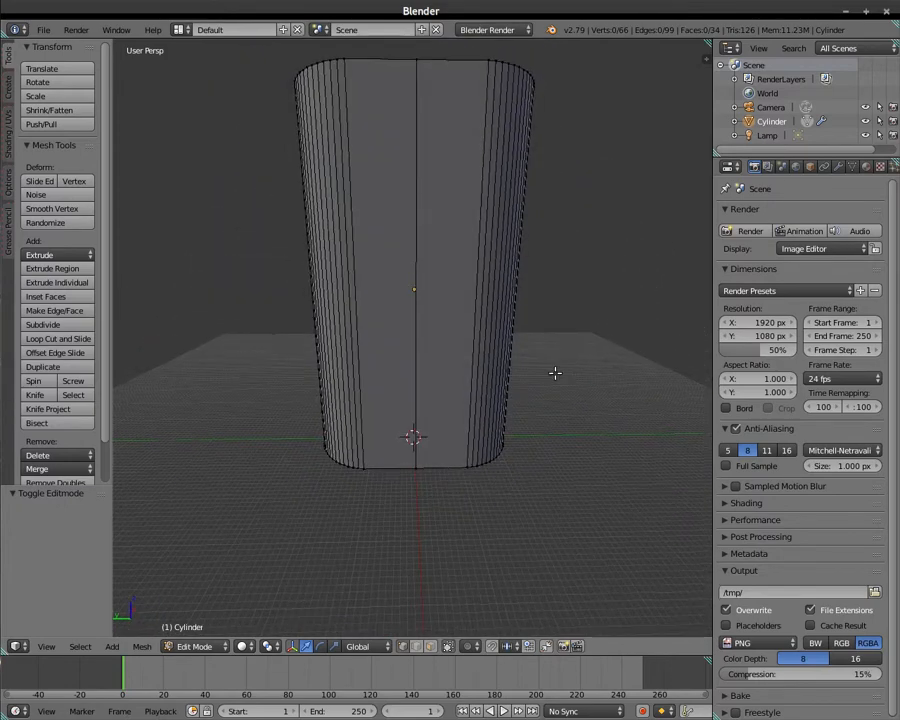
{"action": "middle_click_drag", "start_coordinate": [555, 373], "coordinate": [573, 392]}
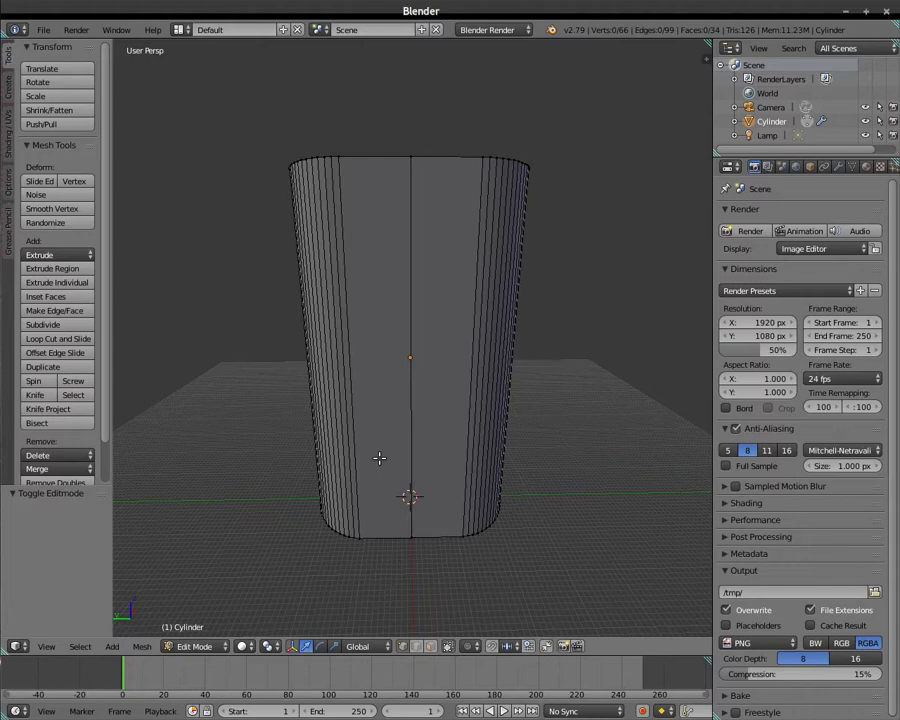
{"action": "key", "text": "ctrl+r"}
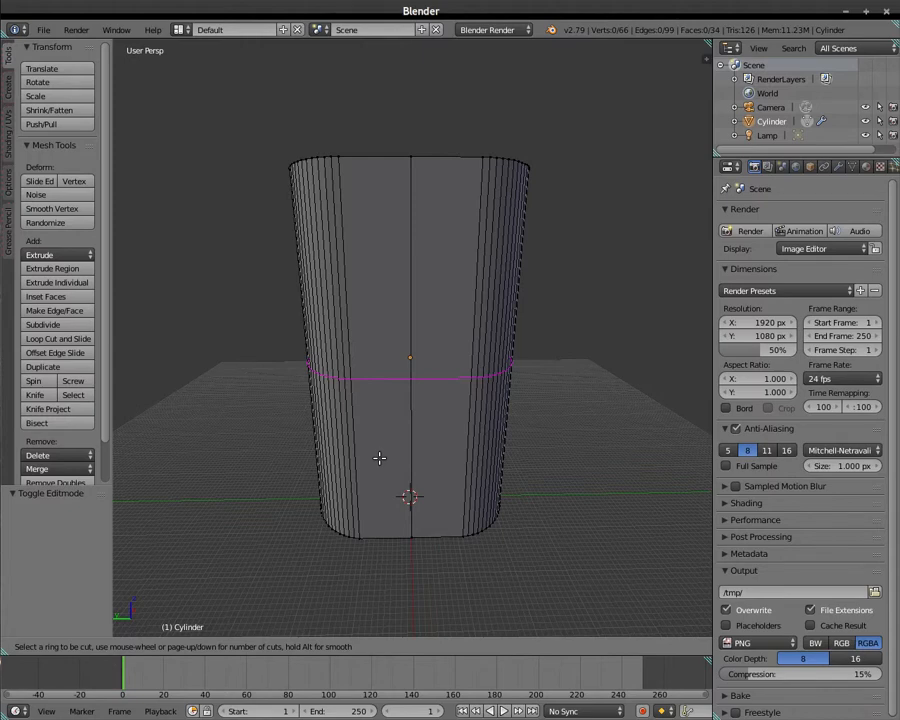
{"action": "scroll", "coordinate": [379, 458], "scroll_direction": "up", "scroll_amount": 1}
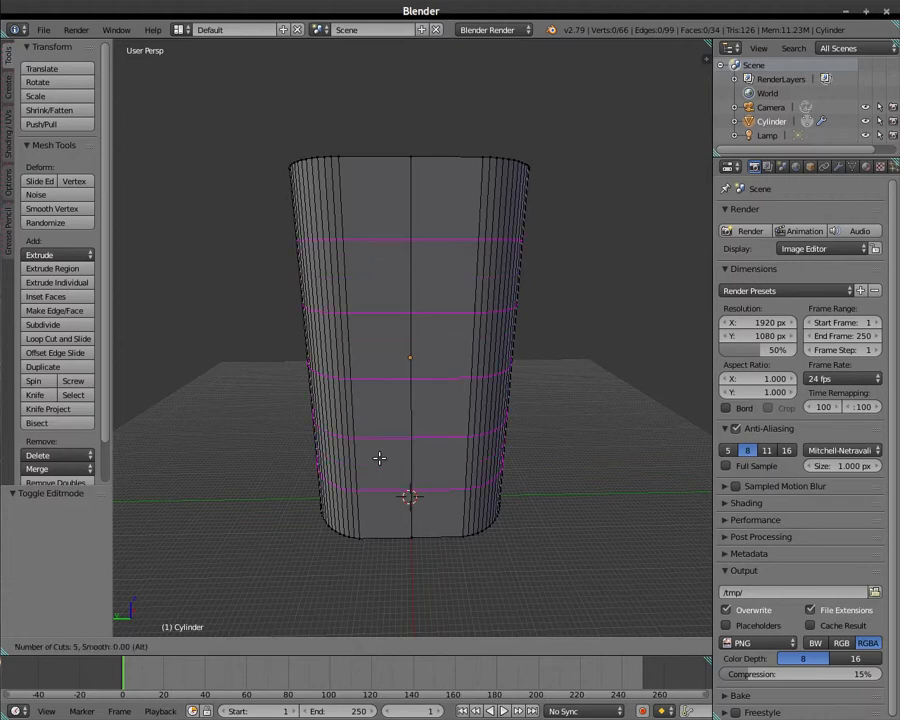
{"action": "scroll", "coordinate": [379, 458], "scroll_direction": "up", "scroll_amount": 2}
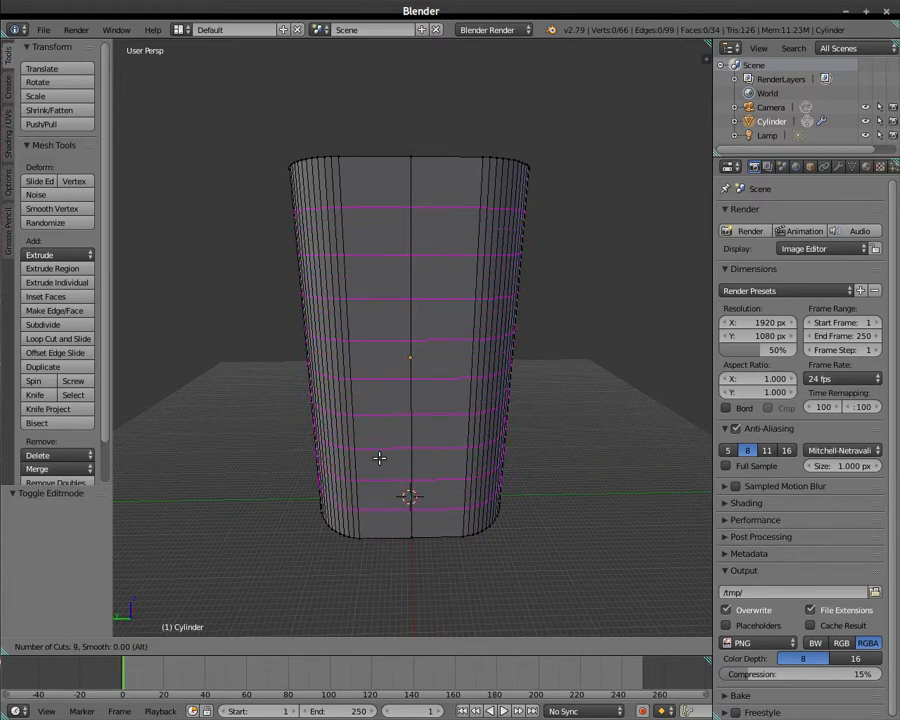
{"action": "scroll", "coordinate": [379, 458], "scroll_direction": "up", "scroll_amount": 1}
{"action": "left_click", "coordinate": [379, 458]}
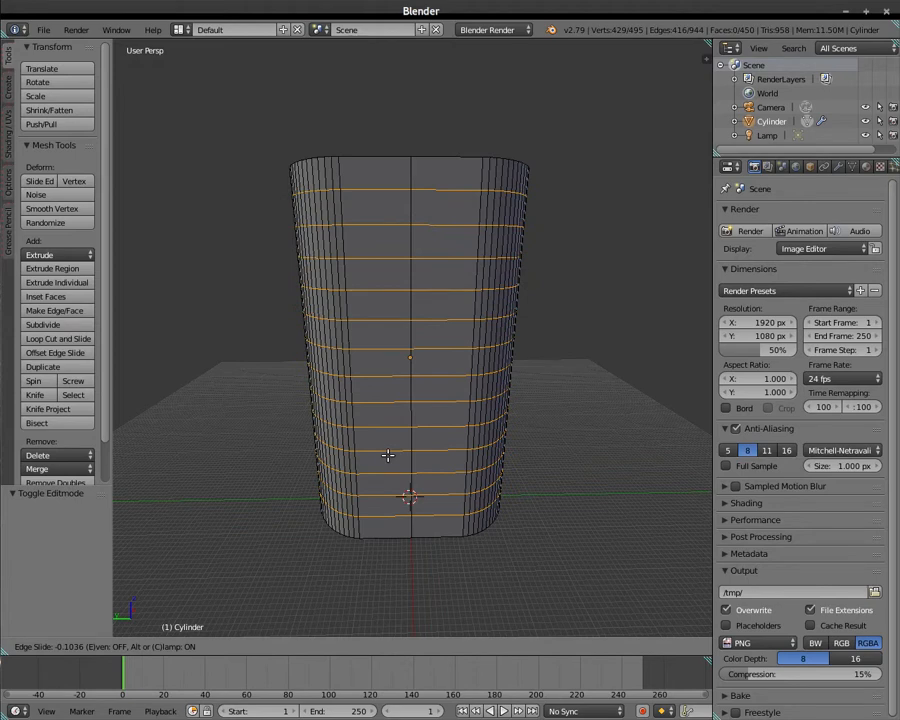
{"action": "left_click", "coordinate": [388, 456]}
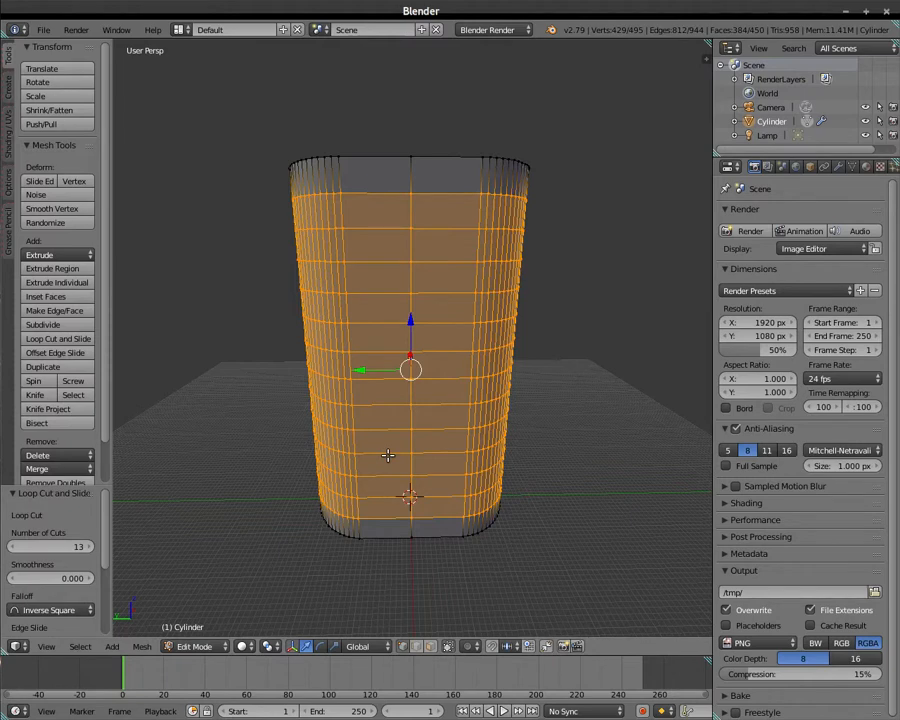
{"action": "key", "text": "ctrl+z"}
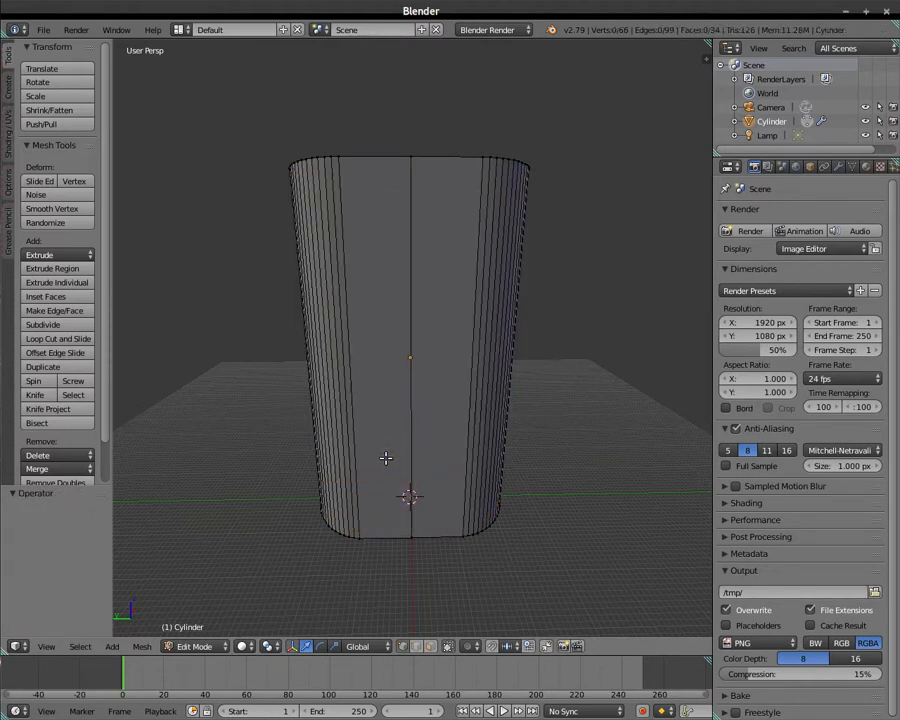
Add 16 horizontal loop cuts around the body's side walls and deselect the whole mesh.
{"action": "key", "text": "ctrl+r"}
{"action": "scroll", "coordinate": [385, 458], "scroll_direction": "up", "scroll_amount": 1}
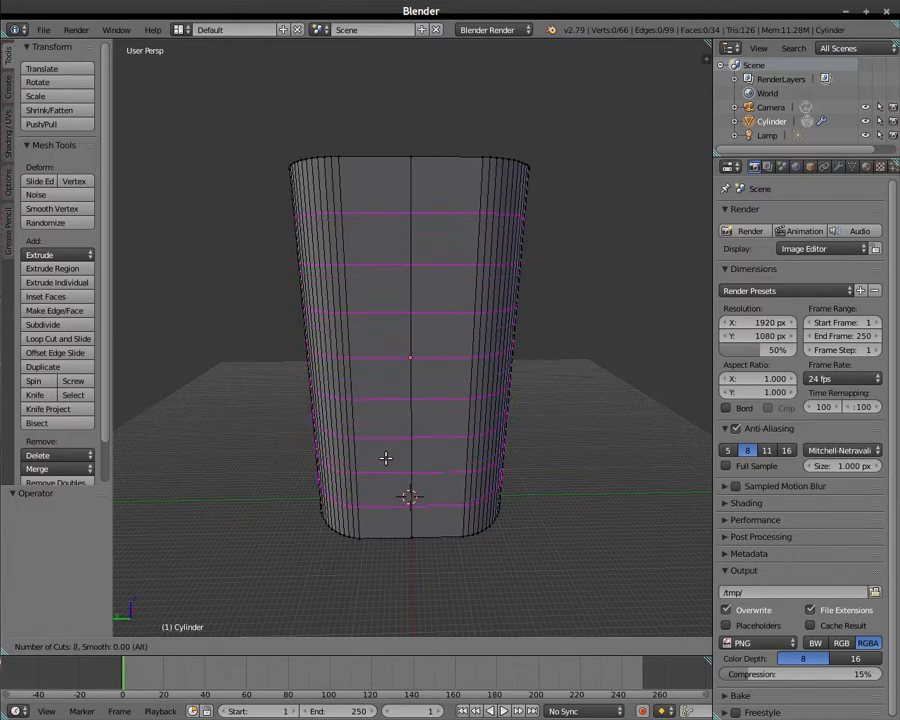
{"action": "scroll", "coordinate": [385, 458], "scroll_direction": "up", "scroll_amount": 1}
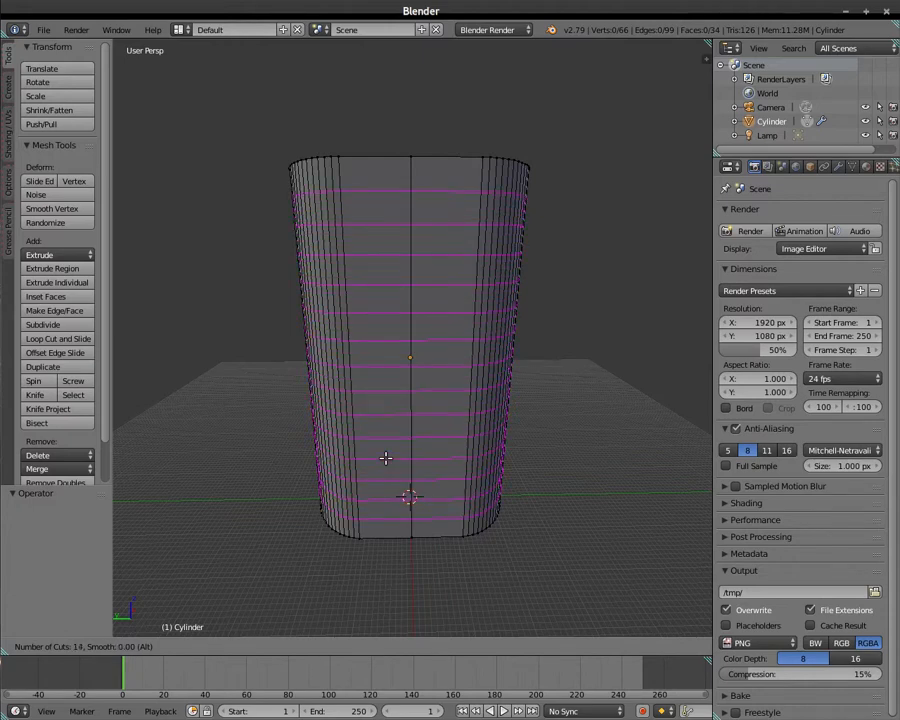
{"action": "scroll", "coordinate": [385, 458], "scroll_direction": "up", "scroll_amount": 1}
{"action": "scroll", "coordinate": [385, 458], "scroll_direction": "up", "scroll_amount": 1}
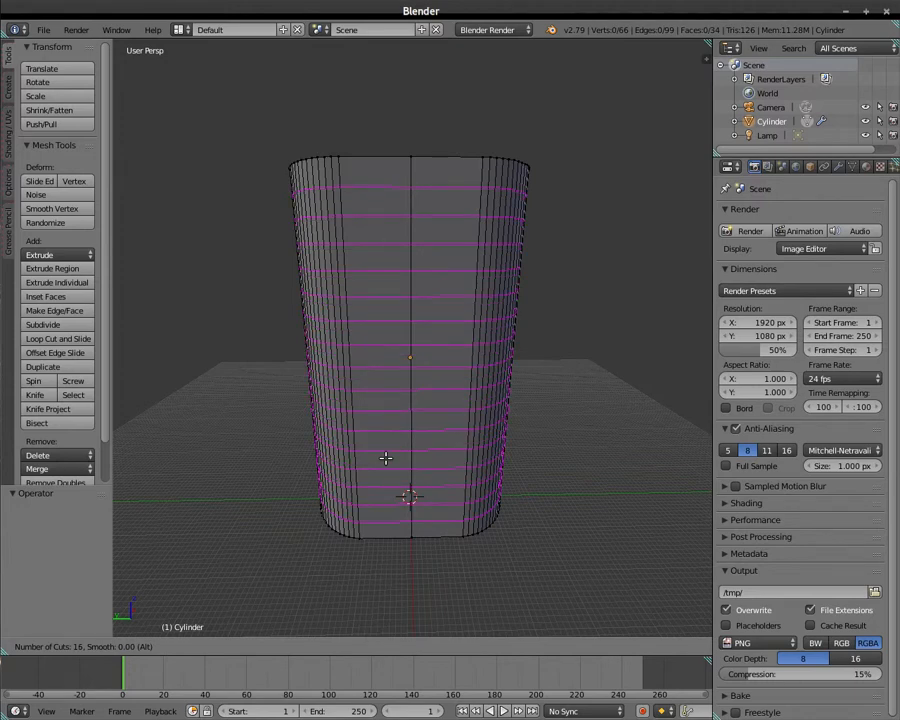
{"action": "left_click", "coordinate": [385, 458]}
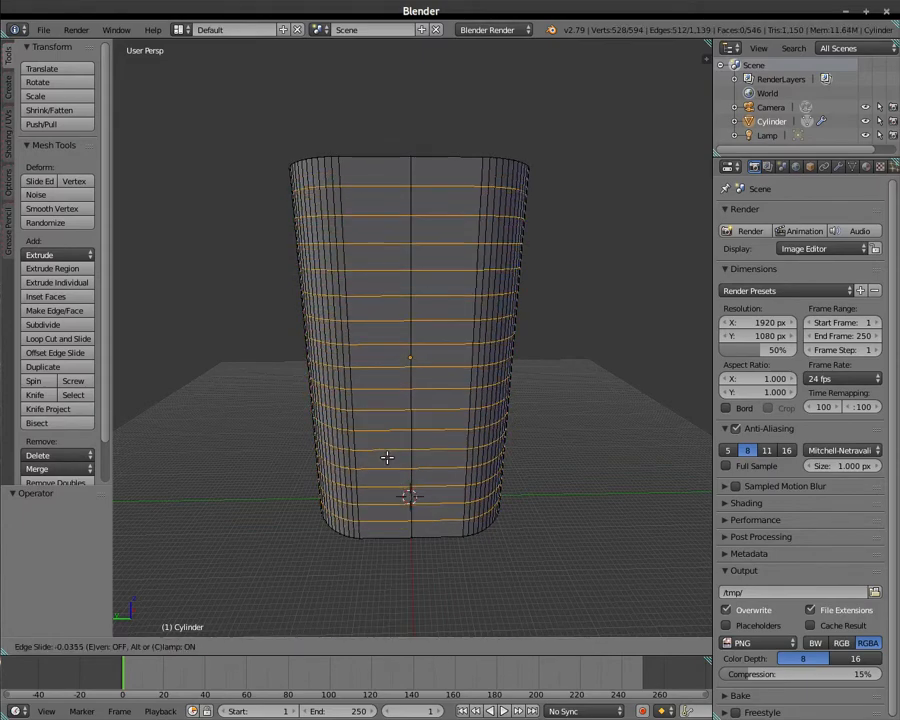
{"action": "left_click", "coordinate": [387, 458]}
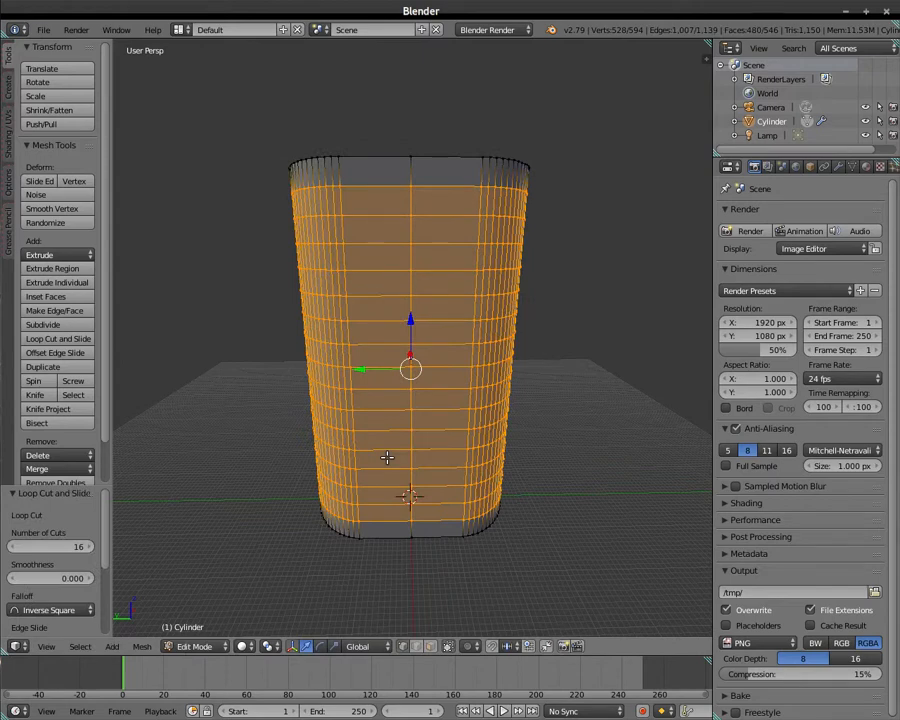
{"action": "key", "text": "a"}
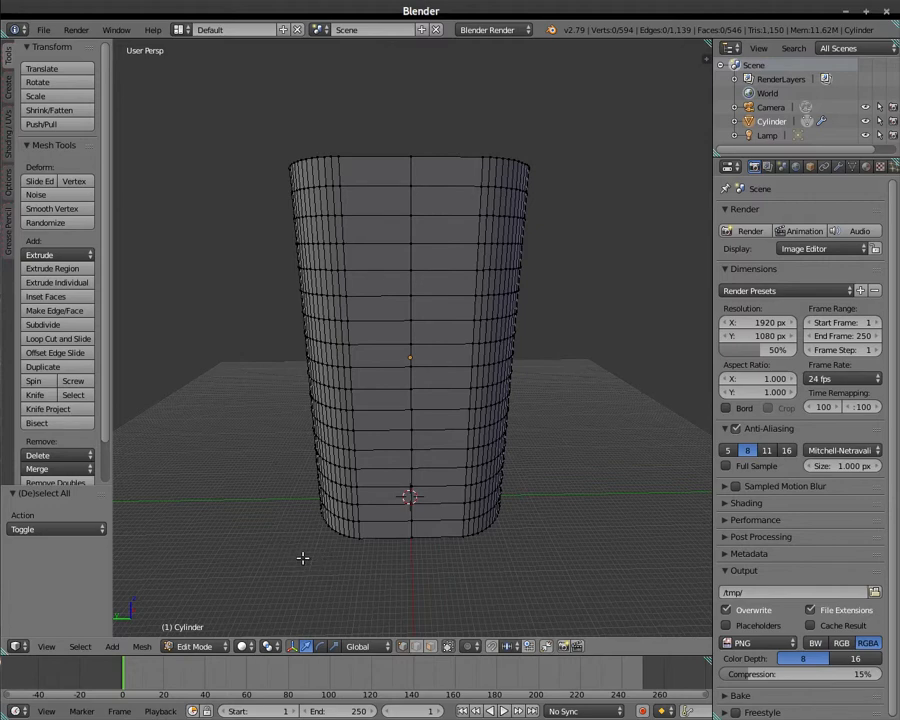
Display the subdivided mesh in wireframe shading, seen from its broad side near floor level.
{"action": "middle_click_drag", "start_coordinate": [305, 555], "coordinate": [300, 520]}
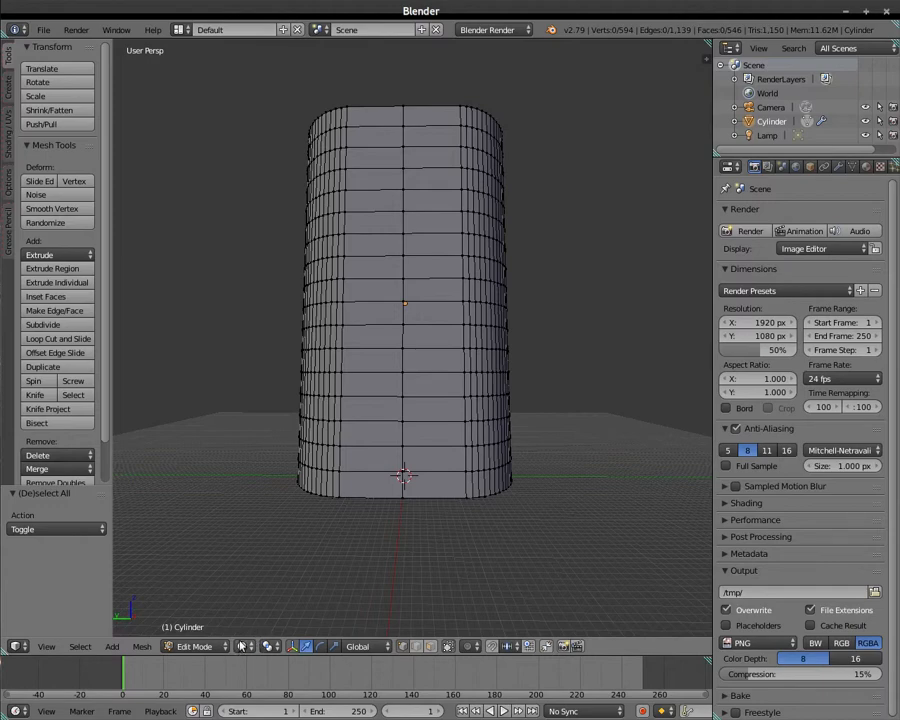
{"action": "left_click", "coordinate": [244, 648]}
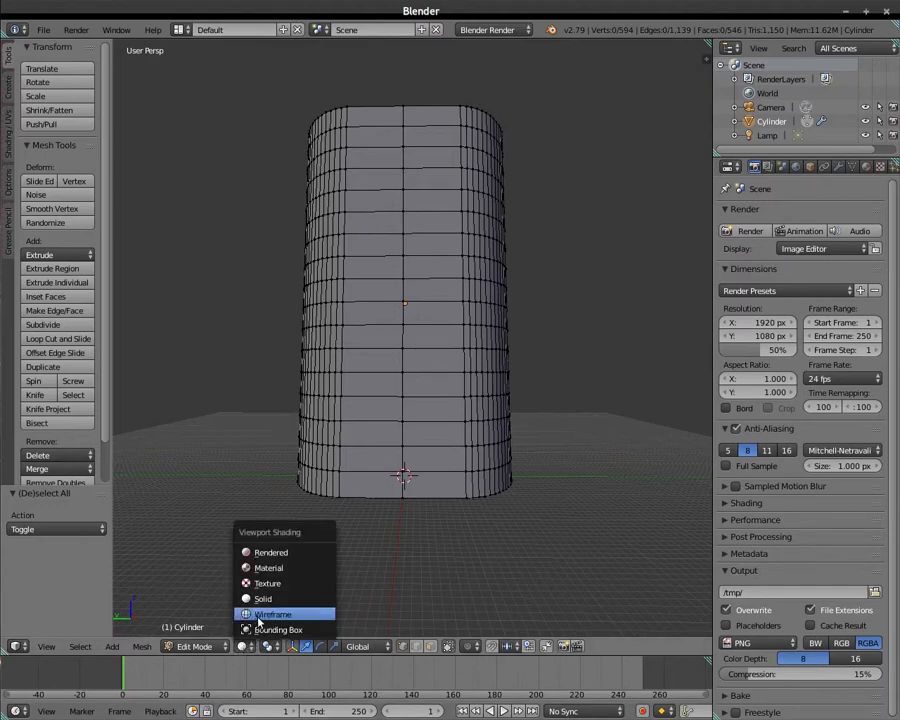
{"action": "left_click", "coordinate": [252, 675]}
{"action": "mouse_move", "coordinate": [286, 602]}
{"action": "middle_mouse_down"}
{"action": "mouse_move", "coordinate": [291, 587]}
{"action": "mouse_move", "coordinate": [309, 589]}
{"action": "mouse_move", "coordinate": [289, 585]}
{"action": "middle_mouse_up"}
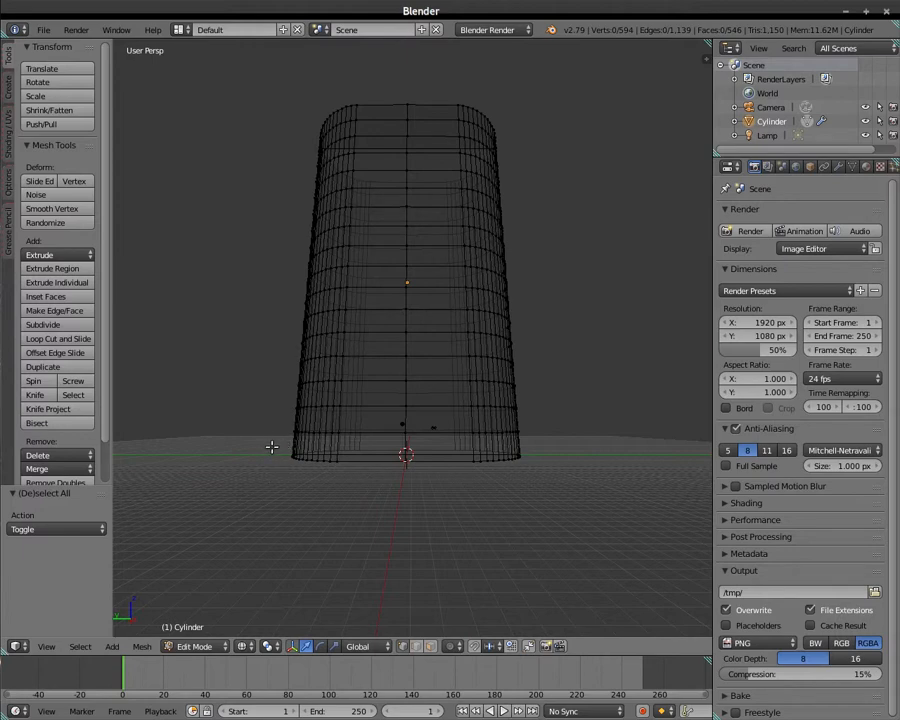
Move the bottom row of vertices at the body's rounded +Y end inward by about 1.455 units along Y, and deselect them.
{"action": "key", "text": "b"}
{"action": "left_click_drag", "start_coordinate": [278, 448], "coordinate": [330, 463]}
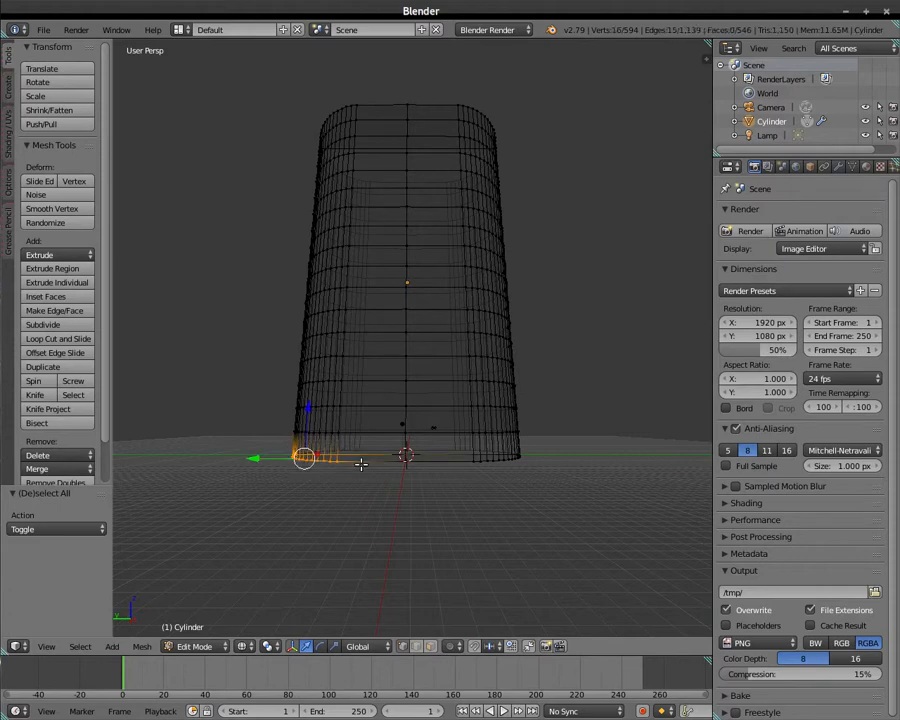
{"action": "mouse_move", "coordinate": [255, 458]}
{"action": "left_mouse_down"}
{"action": "mouse_move", "coordinate": [311, 459]}
{"action": "mouse_move", "coordinate": [197, 452]}
{"action": "mouse_move", "coordinate": [261, 462]}
{"action": "left_mouse_up"}
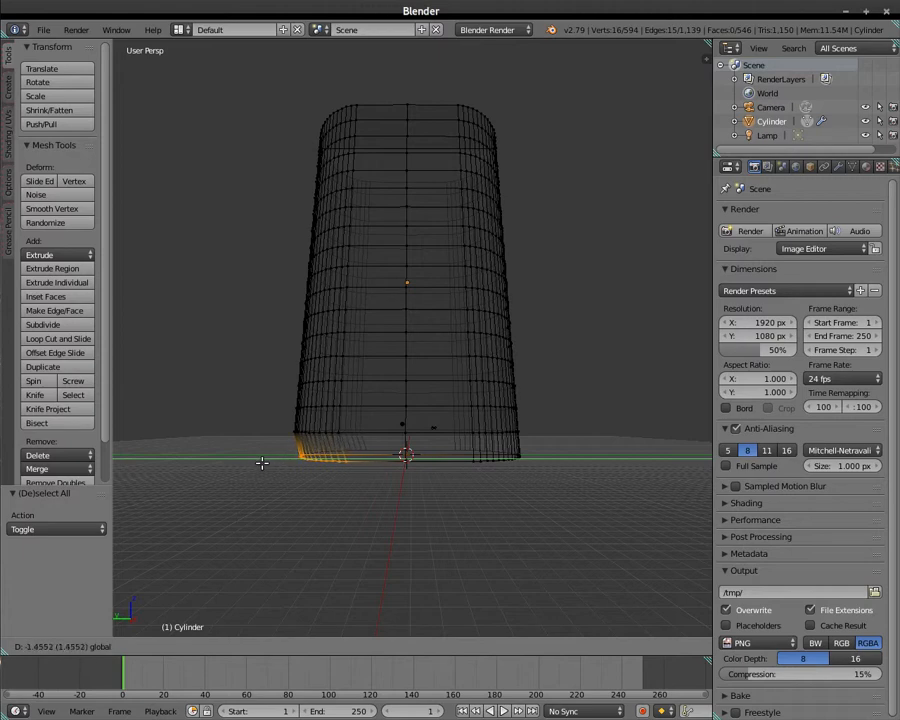
{"action": "left_click", "coordinate": [261, 462]}
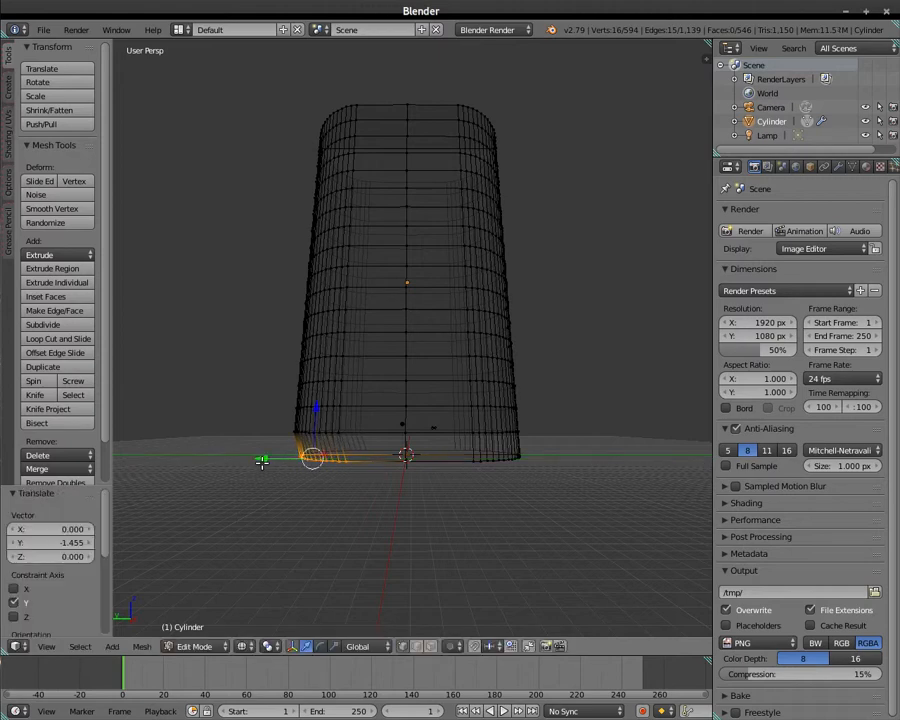
{"action": "key", "text": "a"}
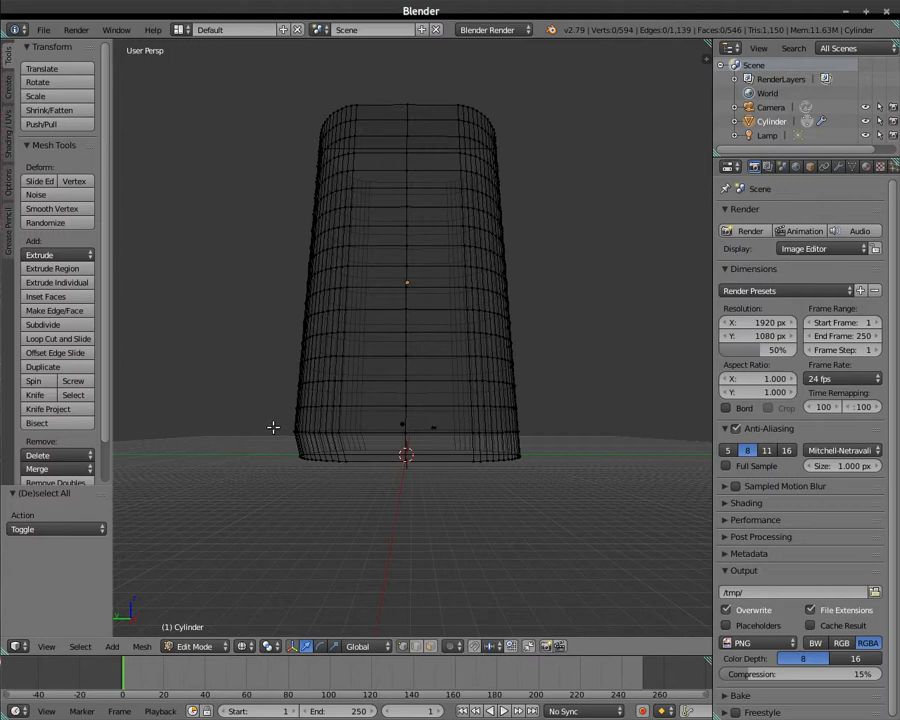
Box-select six vertex rows on the lower half of the rounded +Y end and move them inward about 3.281 units along Y.
{"action": "key", "text": "b"}
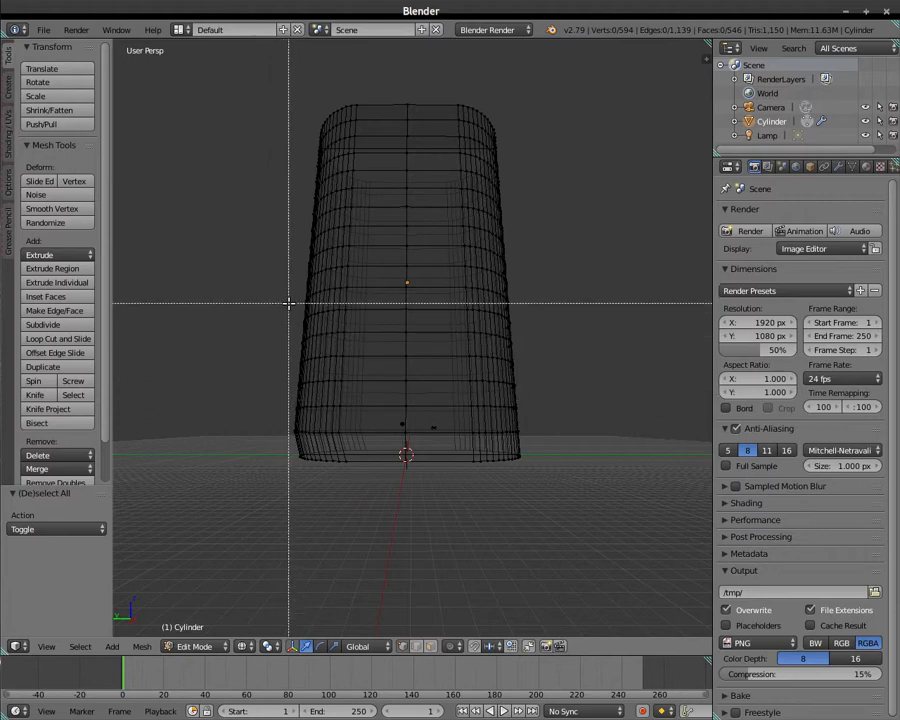
{"action": "key", "text": "Escape"}
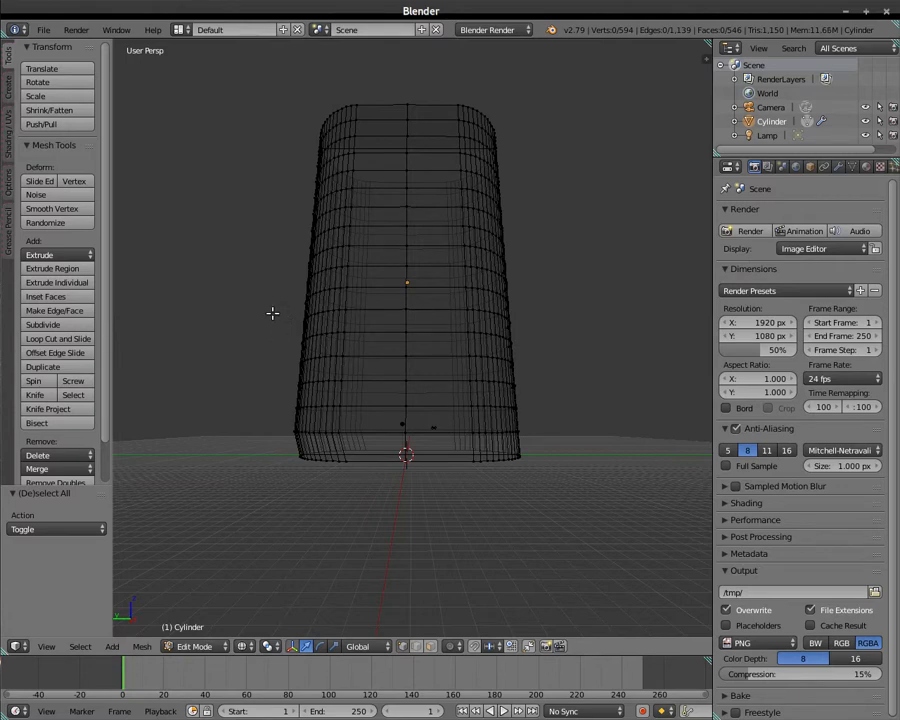
{"action": "middle_click_drag", "start_coordinate": [272, 313], "coordinate": [275, 331]}
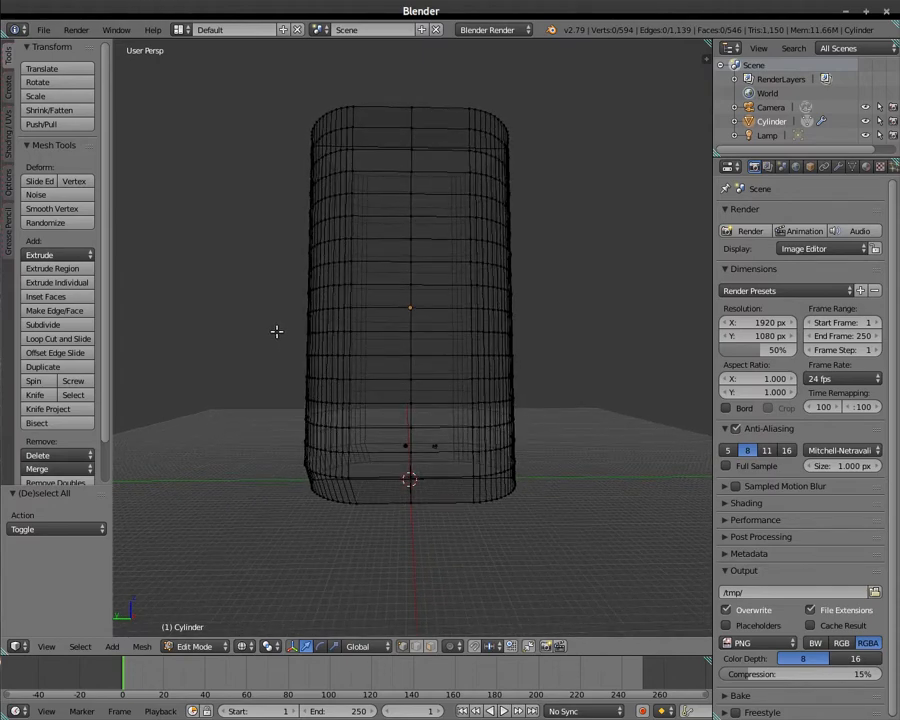
{"action": "key", "text": "b"}
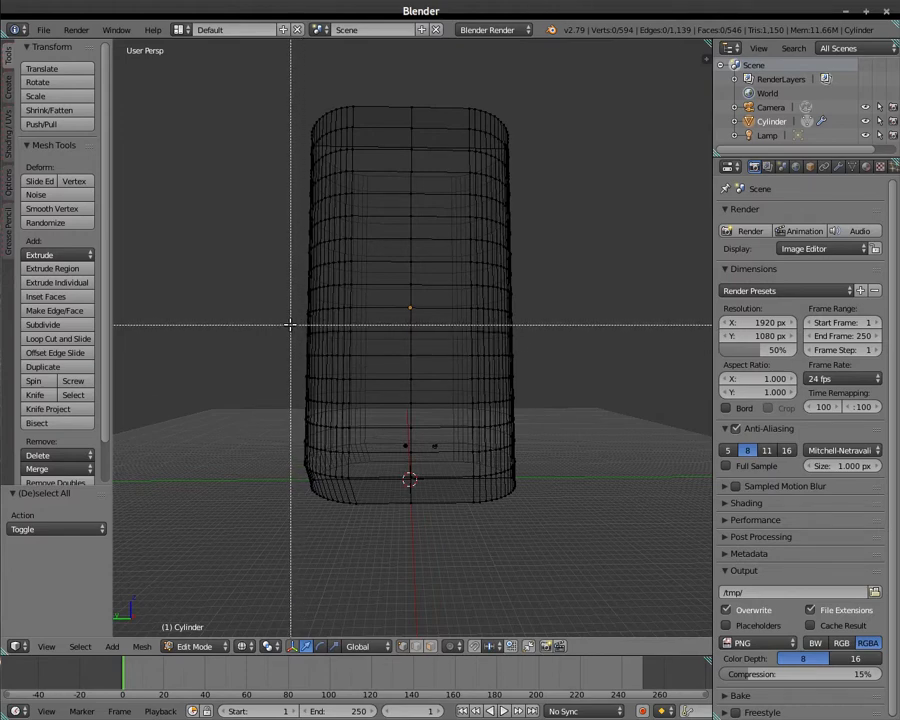
{"action": "left_click_drag", "start_coordinate": [290, 325], "coordinate": [387, 455]}
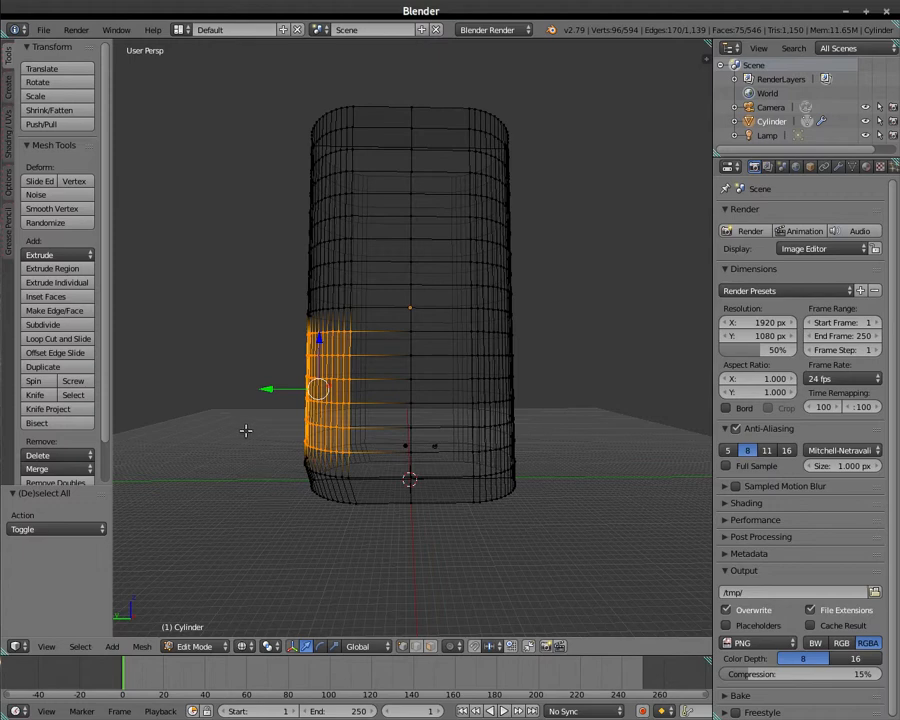
{"action": "left_click_drag", "start_coordinate": [265, 388], "coordinate": [281, 391]}
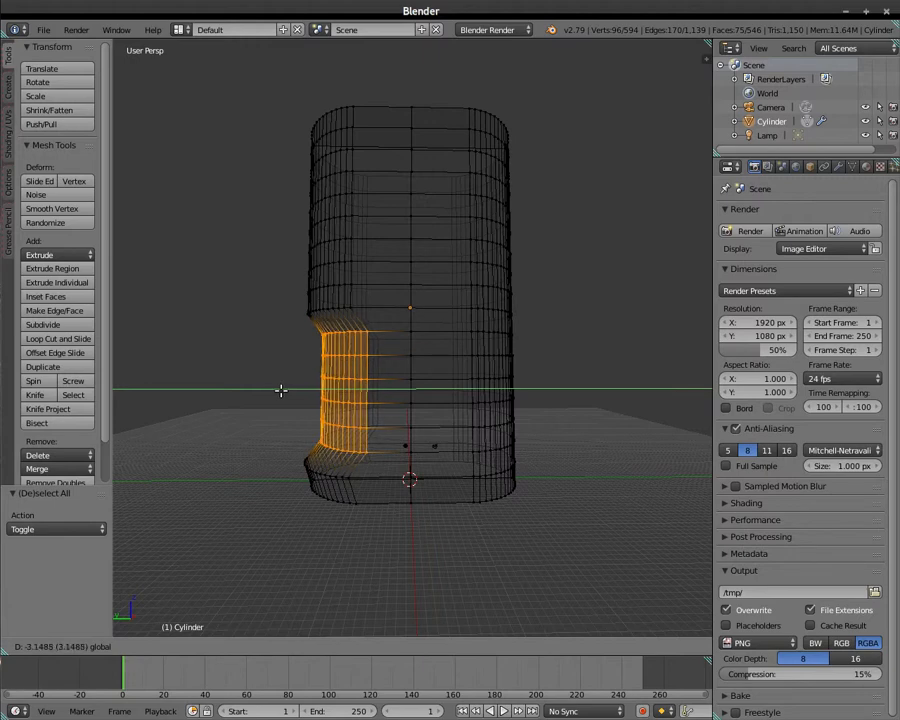
{"action": "left_click_drag", "start_coordinate": [281, 390], "coordinate": [282, 390]}
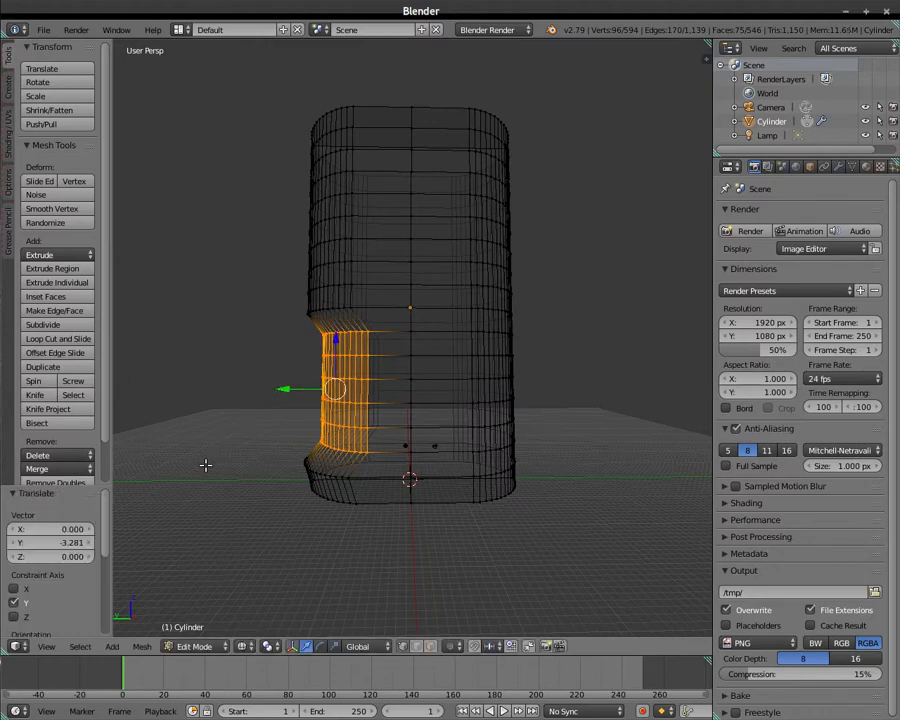
Move the bottom row of vertices at the body's rounded -Y end inward by about 1.438 units along Y, and deselect them.
{"action": "middle_click_drag", "start_coordinate": [376, 556], "coordinate": [362, 539]}
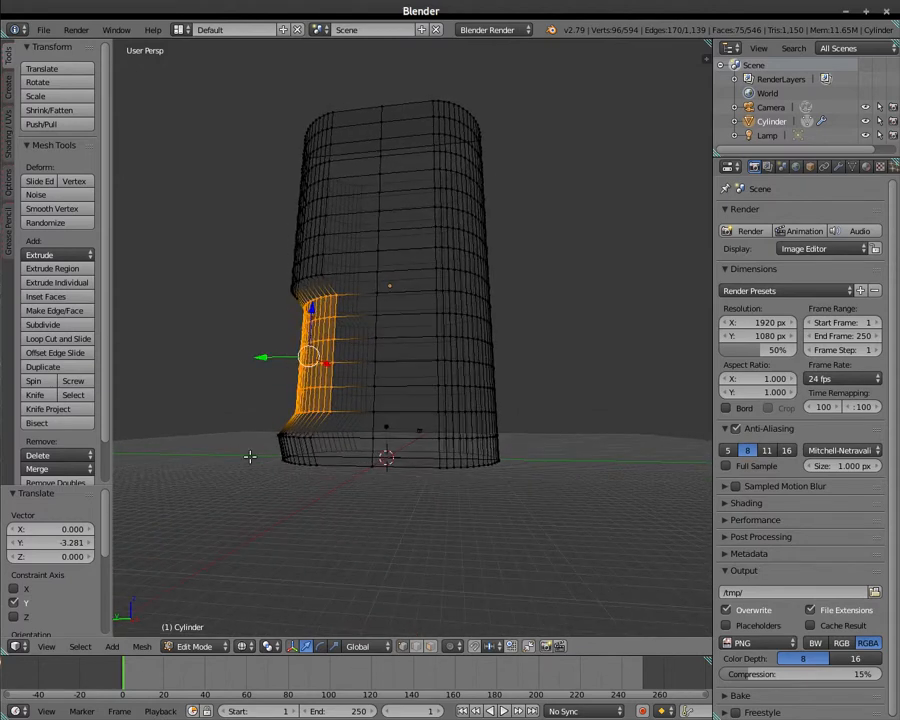
{"action": "key", "text": "a"}
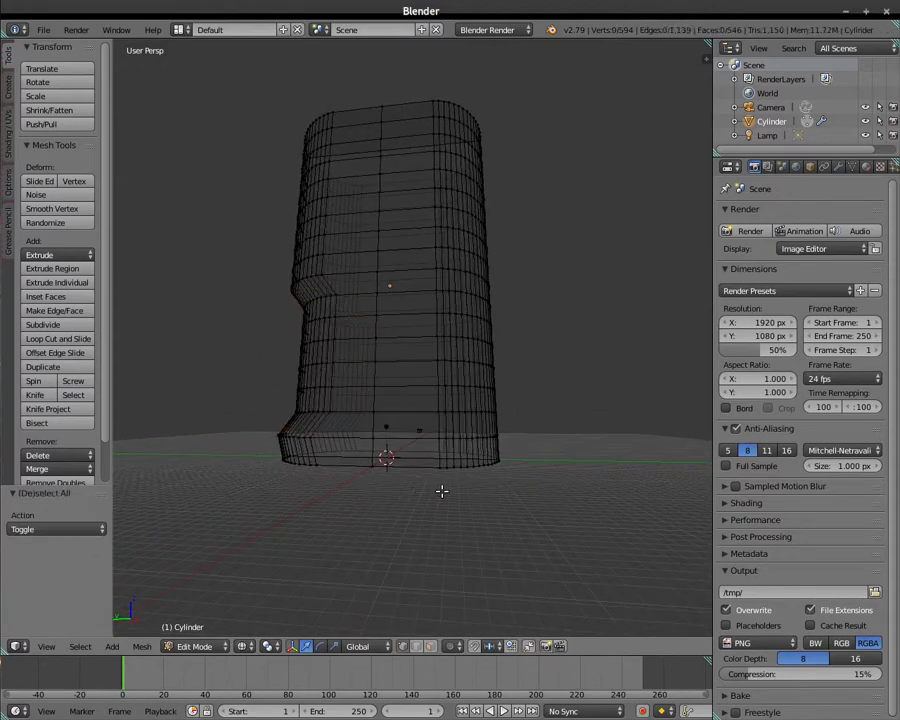
{"action": "key", "text": "b"}
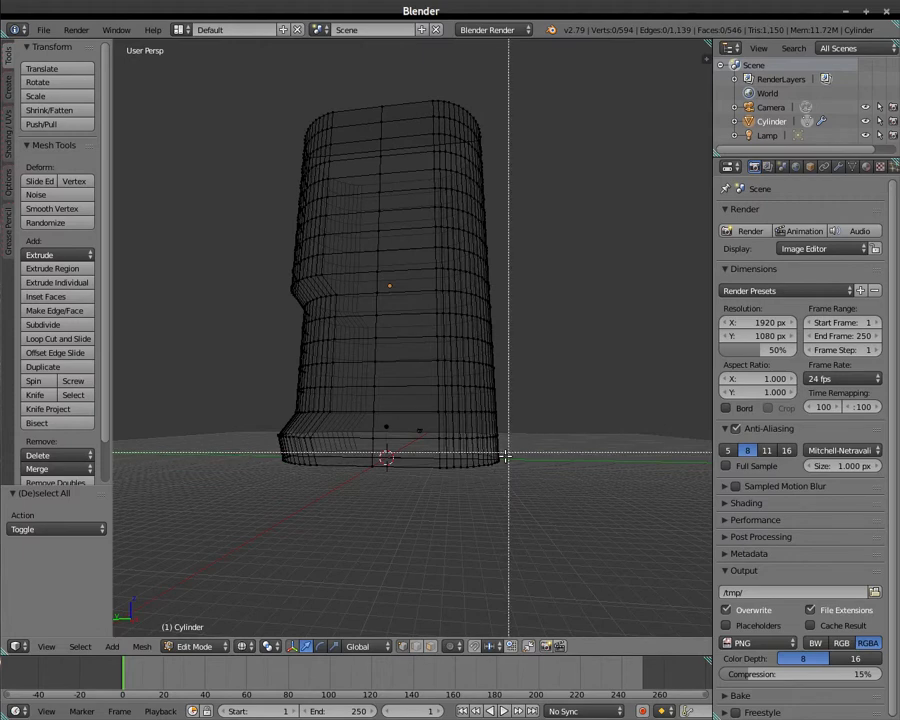
{"action": "left_click_drag", "start_coordinate": [507, 467], "coordinate": [412, 462]}
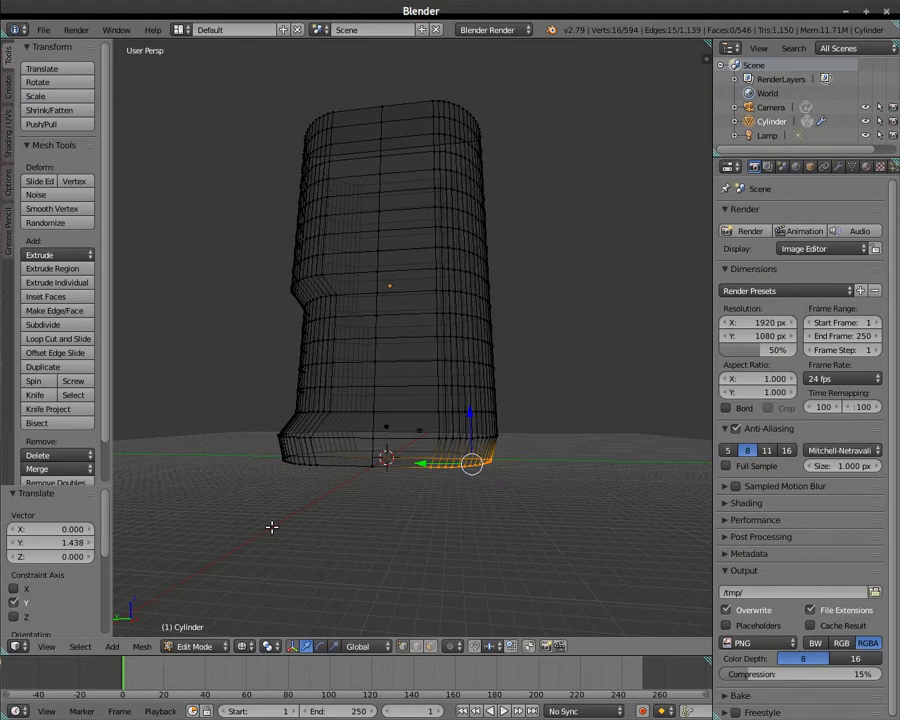
{"action": "key", "text": "a"}
Move the vertex row directly above the +Y end's recess inward along Y by about 1.627 and another 0.814 units, and deselect it.
{"action": "middle_click_drag", "start_coordinate": [303, 577], "coordinate": [321, 545]}
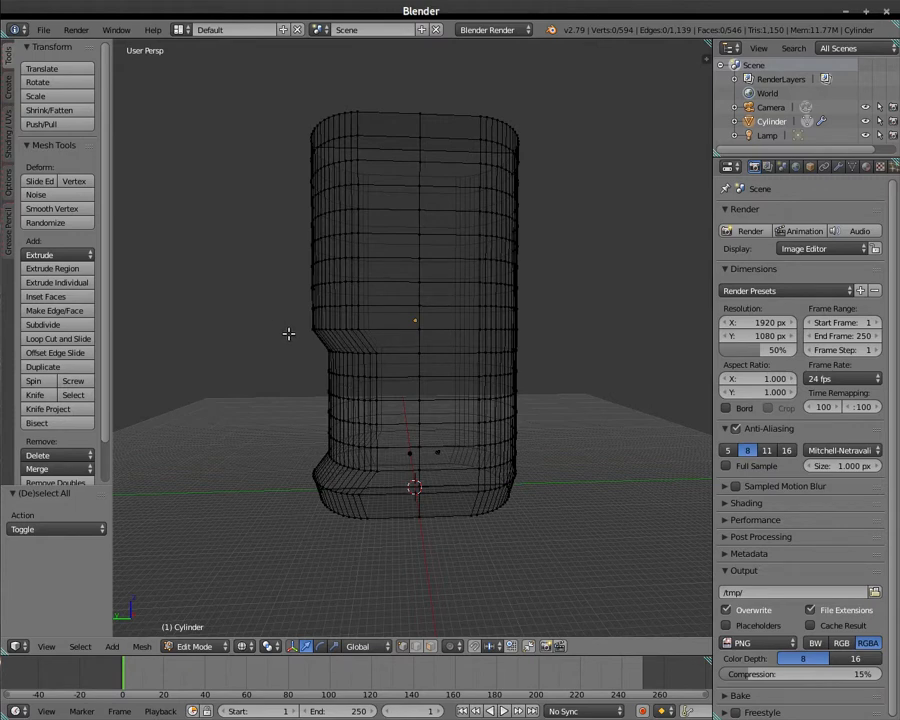
{"action": "key", "text": "b"}
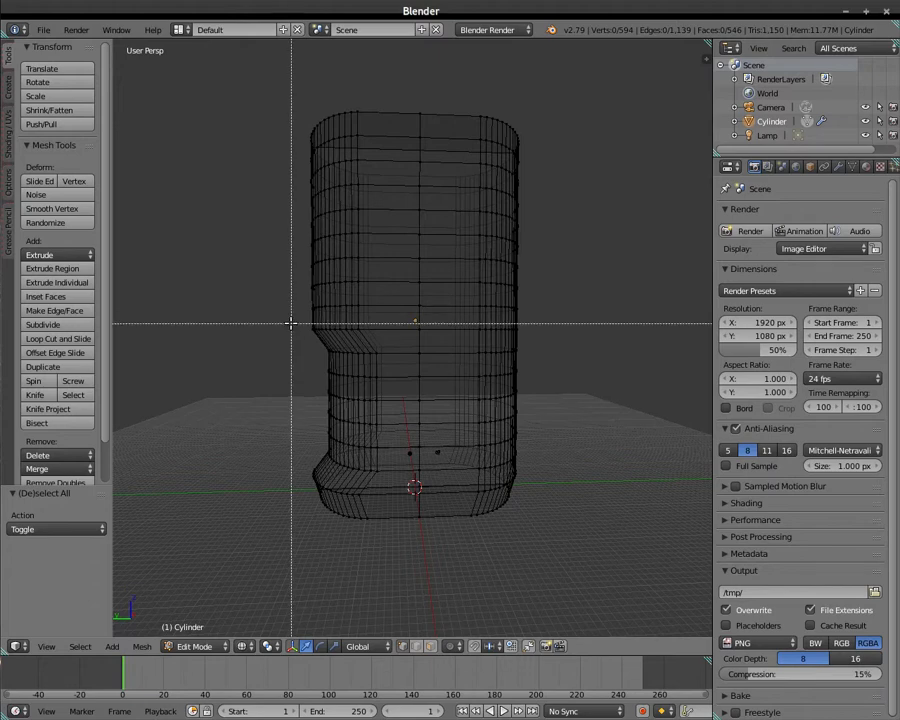
{"action": "mouse_move", "coordinate": [291, 323]}
{"action": "left_mouse_down"}
{"action": "mouse_move", "coordinate": [382, 333]}
{"action": "mouse_move", "coordinate": [282, 329]}
{"action": "left_mouse_up"}
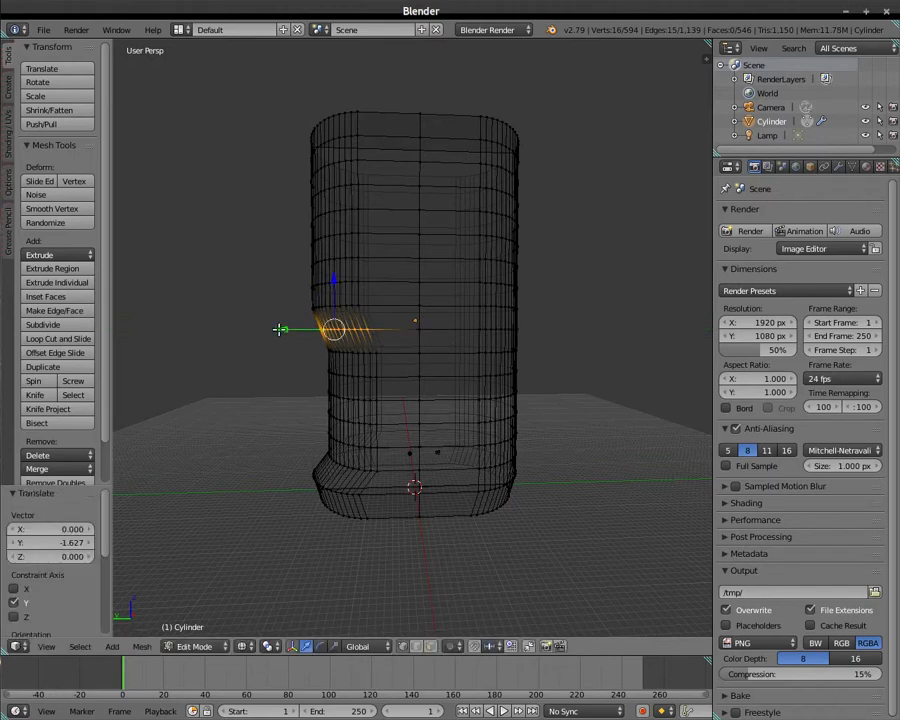
{"action": "left_click_drag", "start_coordinate": [281, 329], "coordinate": [283, 330]}
{"action": "scroll", "coordinate": [283, 330], "scroll_direction": "up", "scroll_amount": 3}
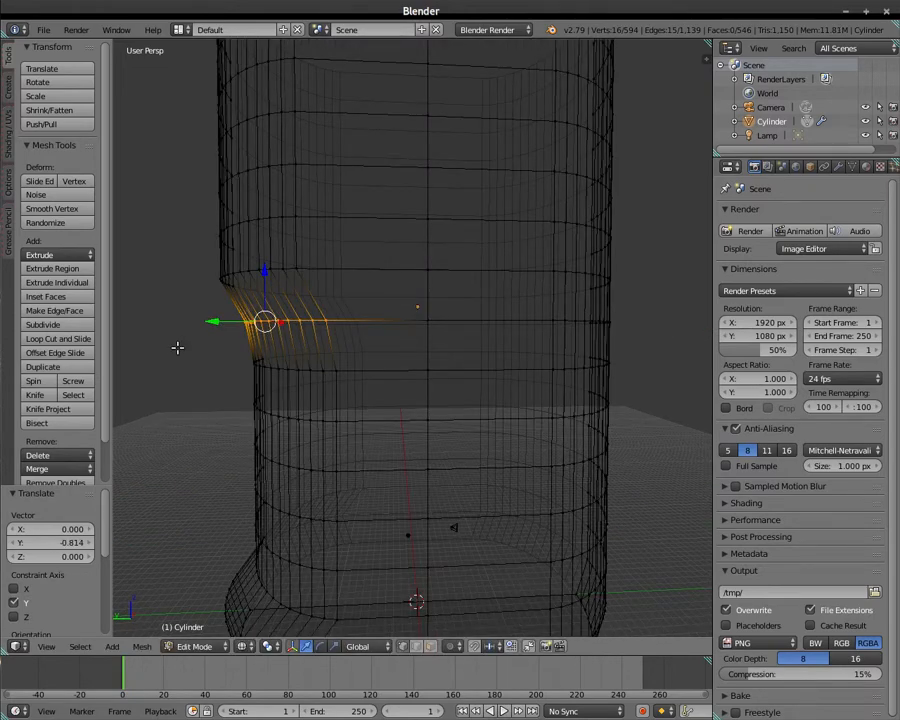
{"action": "key", "text": "a"}
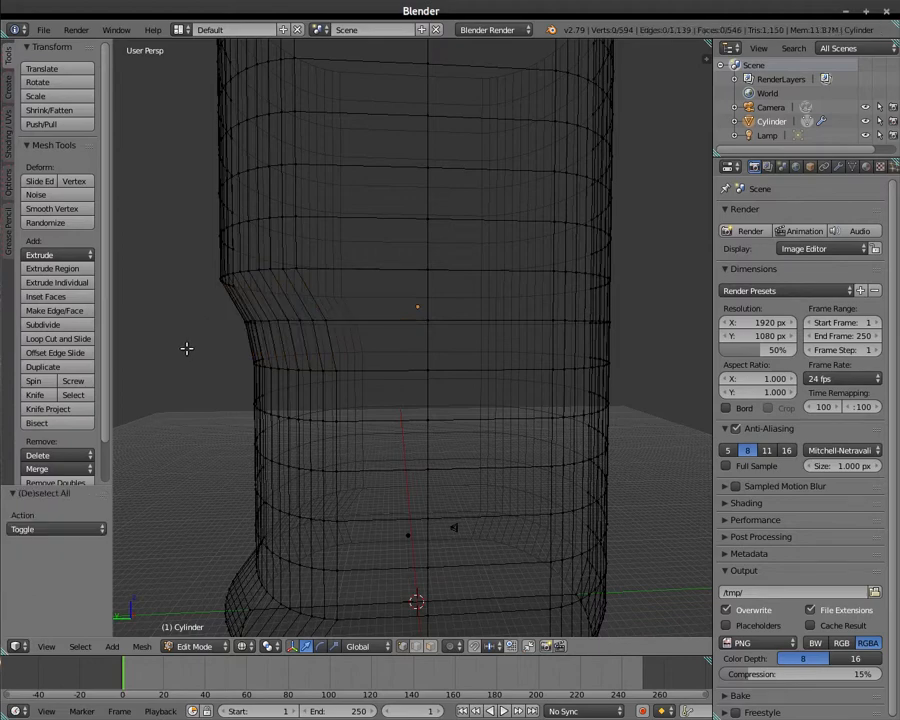
Move the second vertex row above the +Y end's recess inward by about 1.179 units along Y, and deselect it.
{"action": "scroll", "coordinate": [186, 348], "scroll_direction": "up", "scroll_amount": 3}
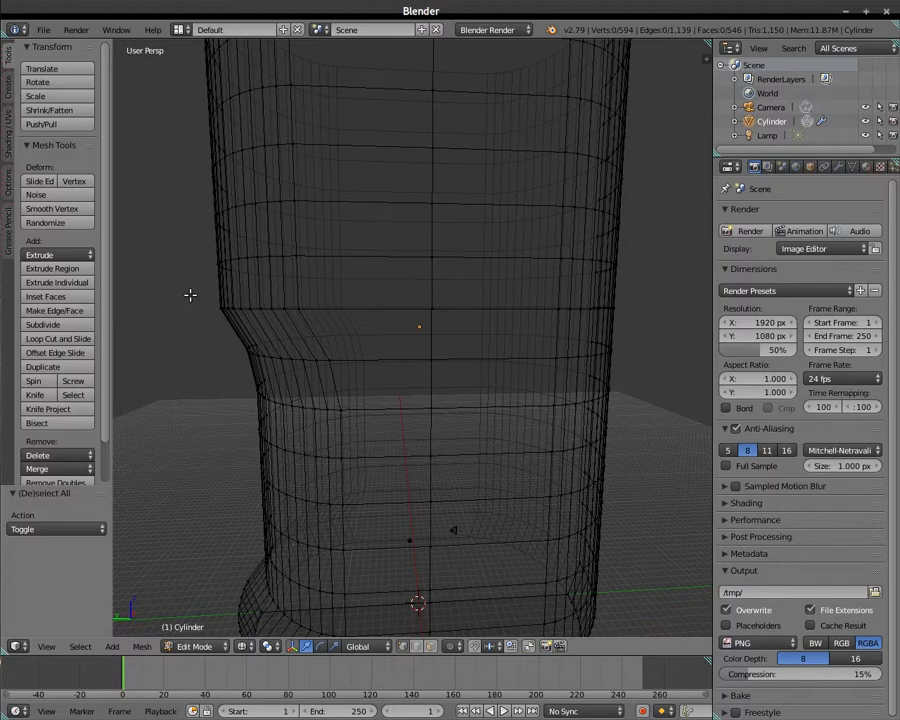
{"action": "key", "text": "b"}
{"action": "left_click_drag", "start_coordinate": [190, 294], "coordinate": [336, 314]}
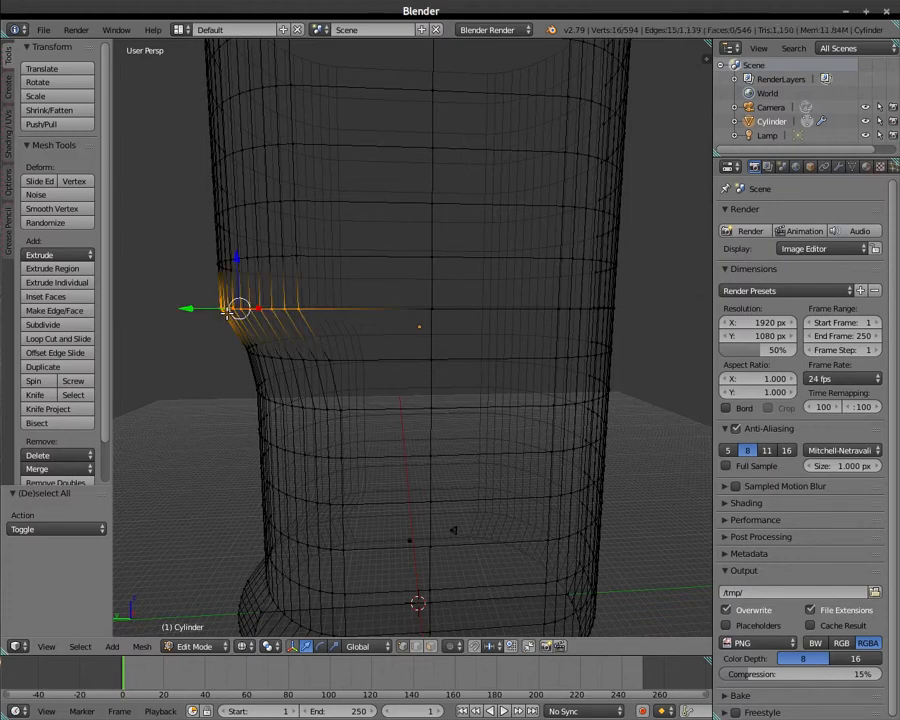
{"action": "left_click_drag", "start_coordinate": [187, 309], "coordinate": [193, 310]}
{"action": "scroll", "coordinate": [187, 310], "scroll_direction": "down", "scroll_amount": 2}
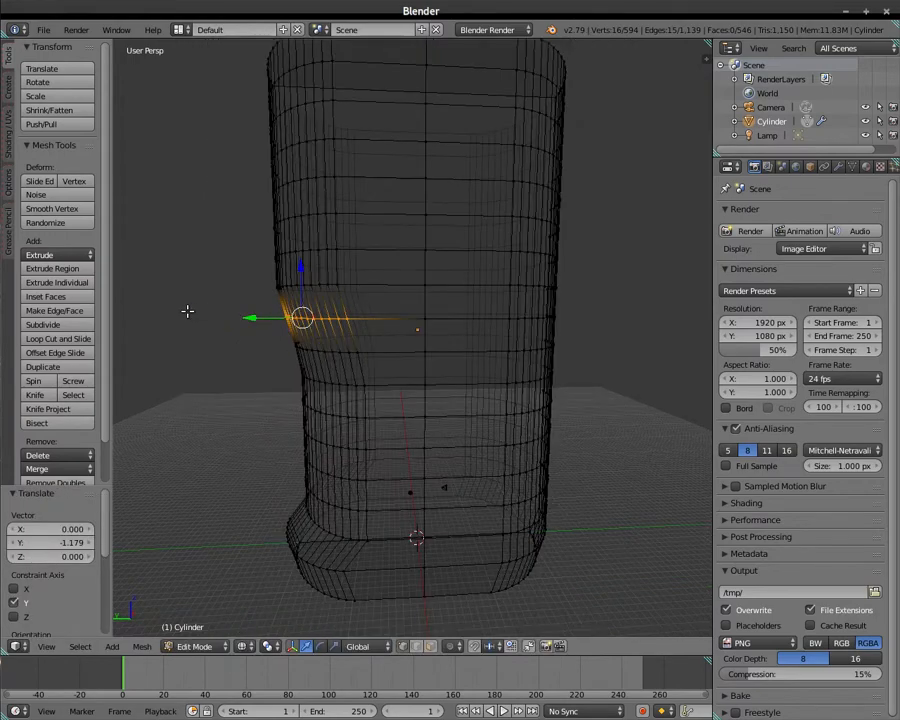
{"action": "key", "text": "a"}
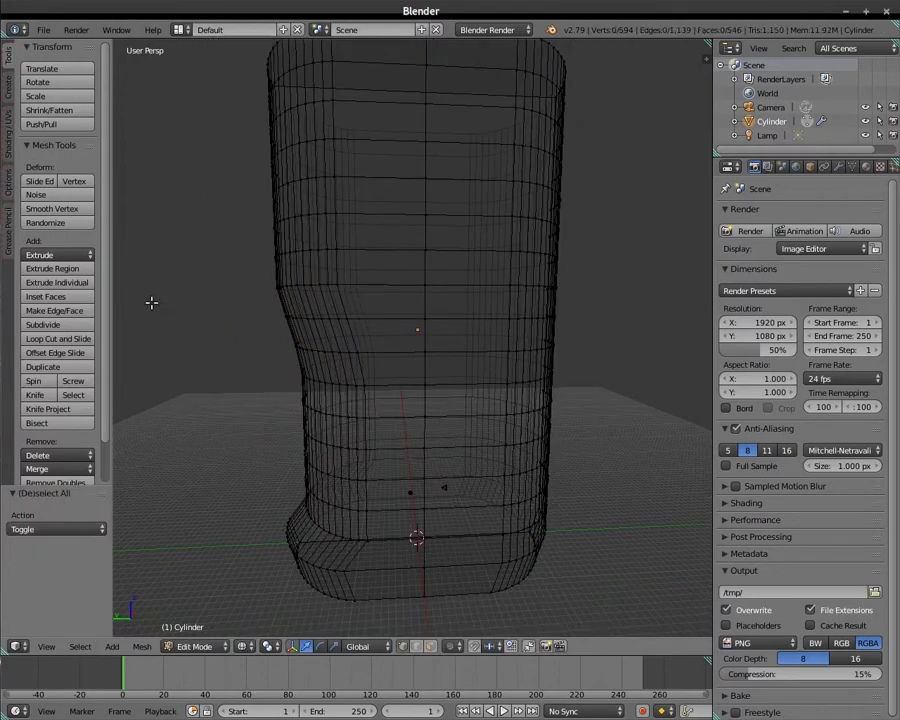
Move the third vertex row above the +Y end's recess inward by about 0.19 units along Y, and deselect it.
{"action": "key", "text": "b"}
{"action": "left_click_drag", "start_coordinate": [251, 272], "coordinate": [378, 296]}
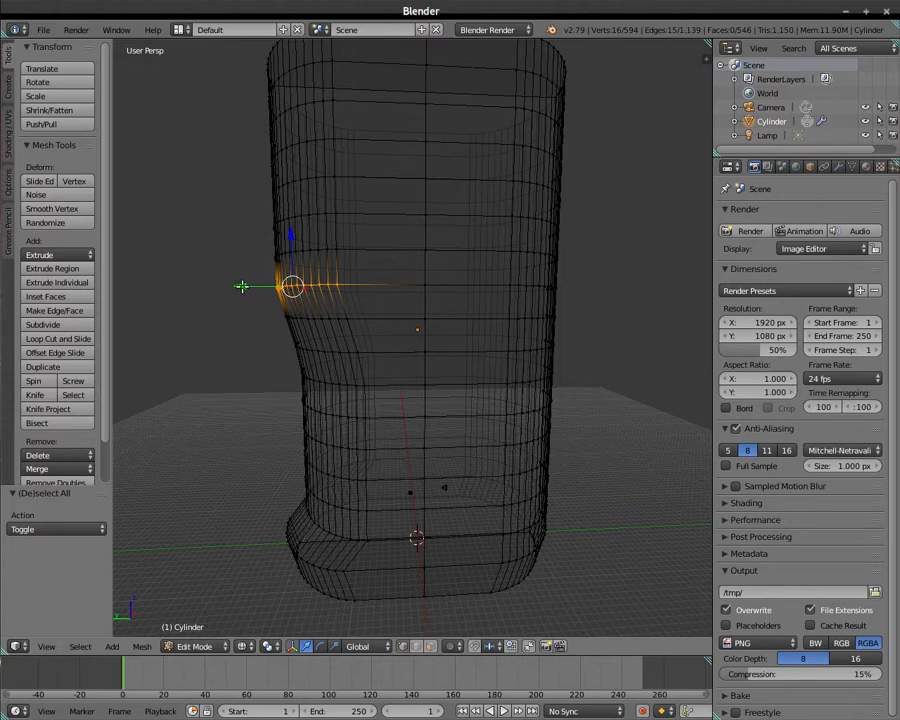
{"action": "key", "text": "g"}
{"action": "key", "text": "y"}
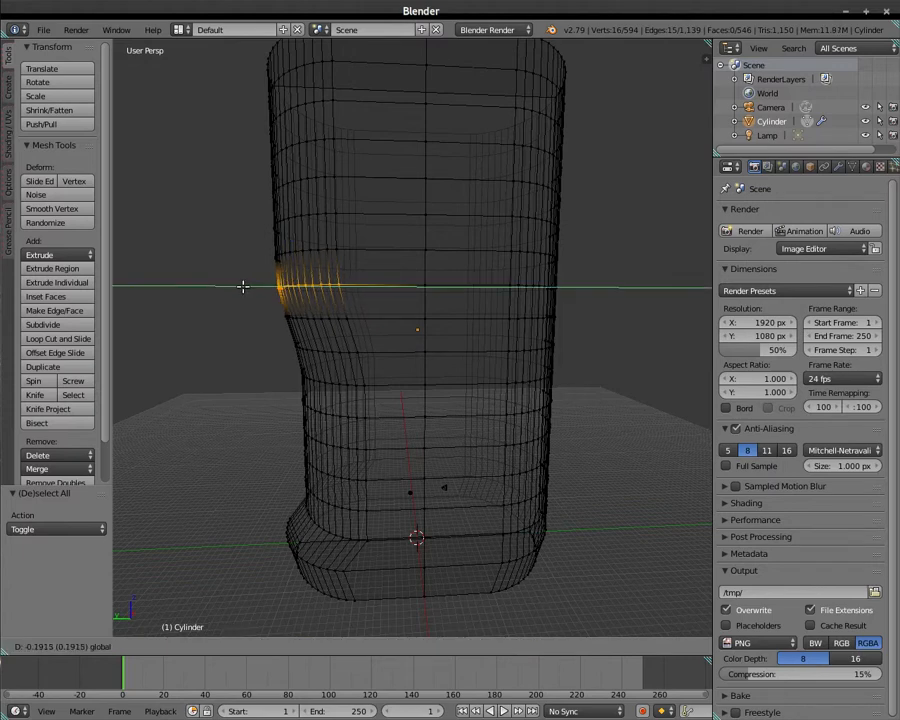
{"action": "left_click", "coordinate": [243, 287]}
{"action": "key", "text": "a"}
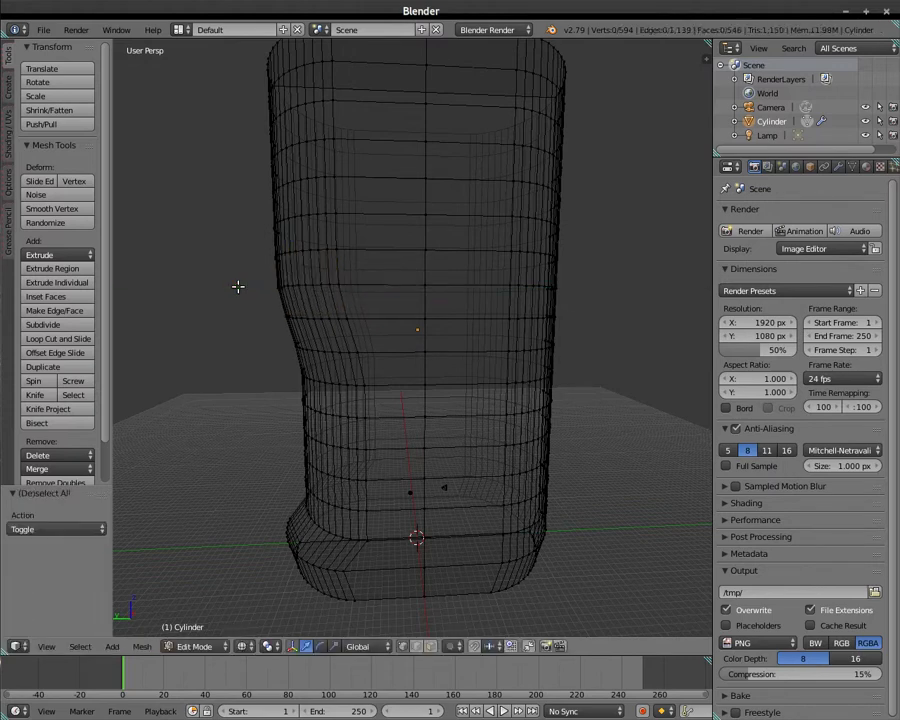
Reselect the third vertex row above the recess and move it a further 0.383 units or so inward along Y, then deselect it.
{"action": "key", "text": "b"}
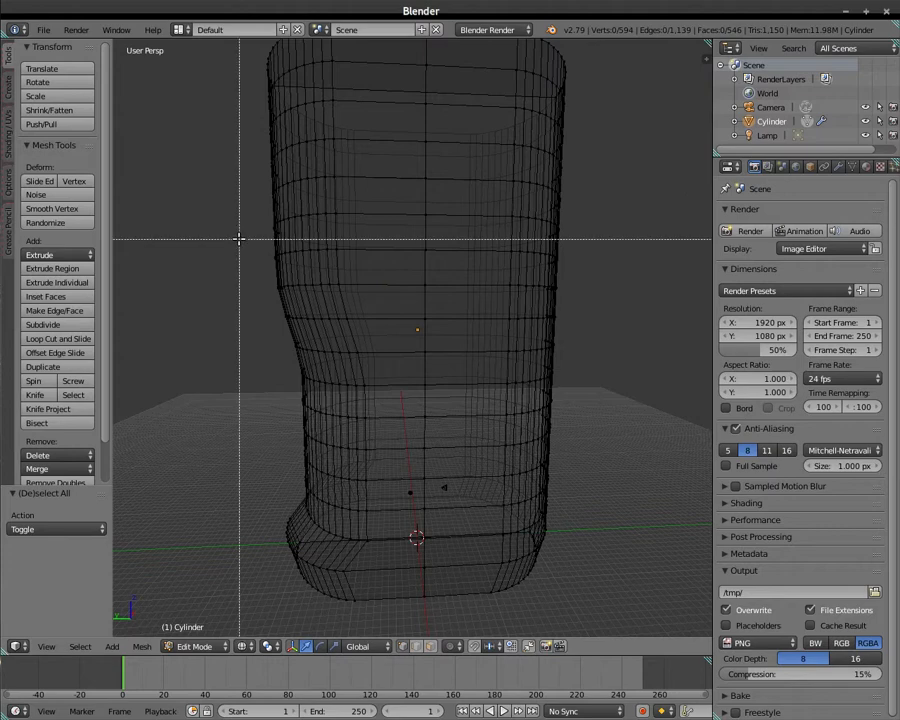
{"action": "left_click_drag", "start_coordinate": [241, 237], "coordinate": [315, 268]}
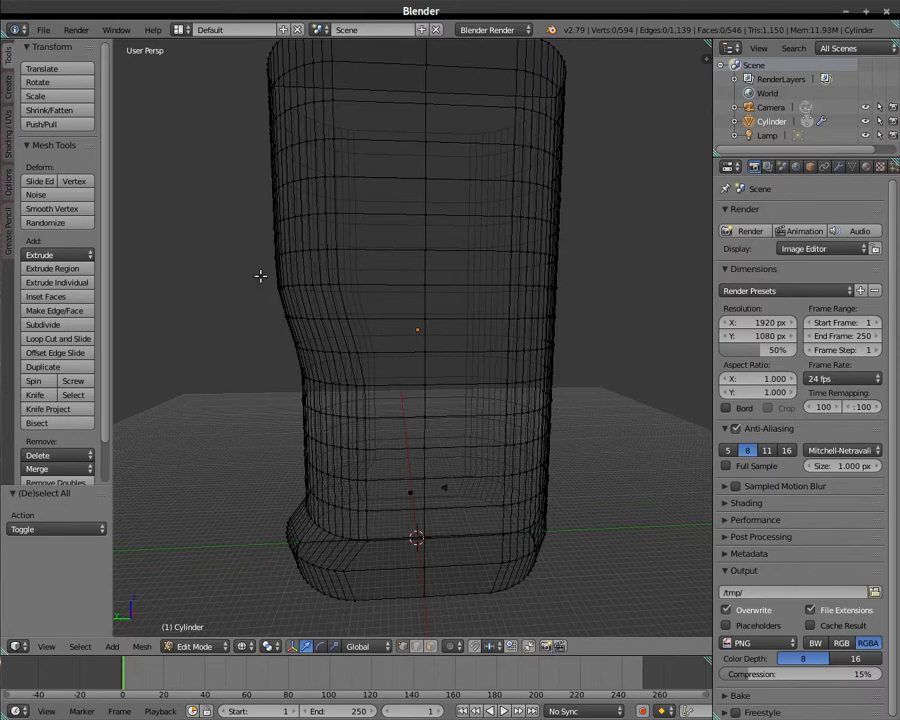
{"action": "key", "text": "b"}
{"action": "left_click_drag", "start_coordinate": [260, 272], "coordinate": [362, 293]}
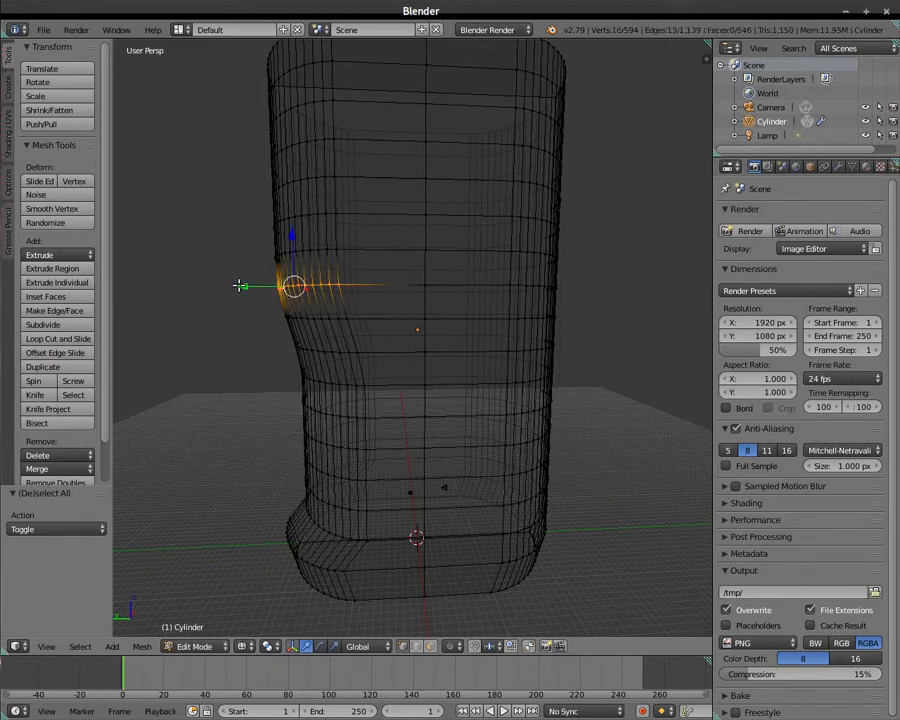
{"action": "left_click_drag", "start_coordinate": [240, 286], "coordinate": [245, 286]}
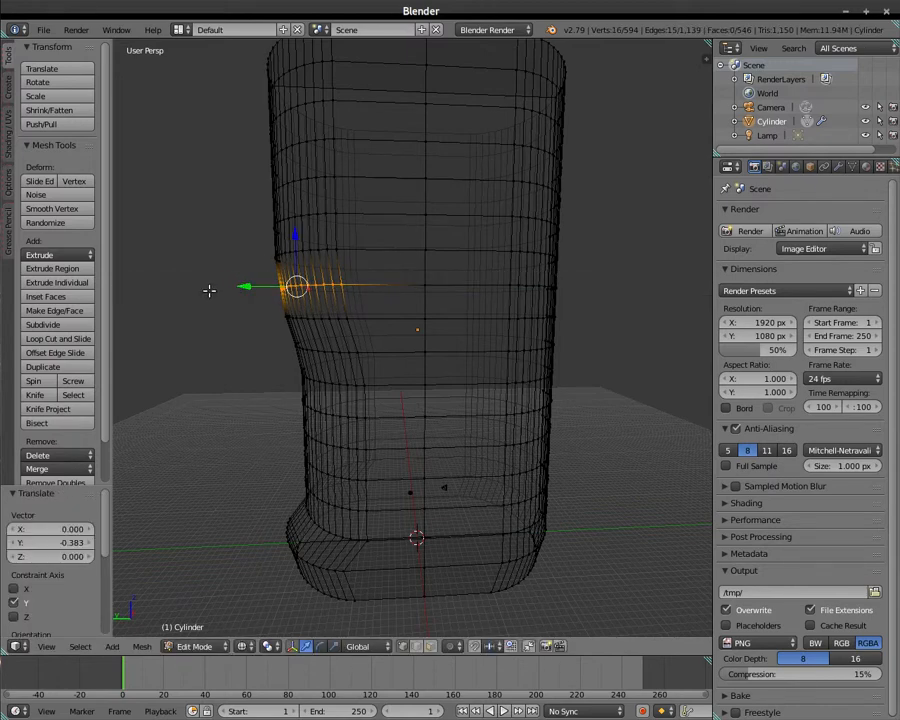
{"action": "key", "text": "a"}
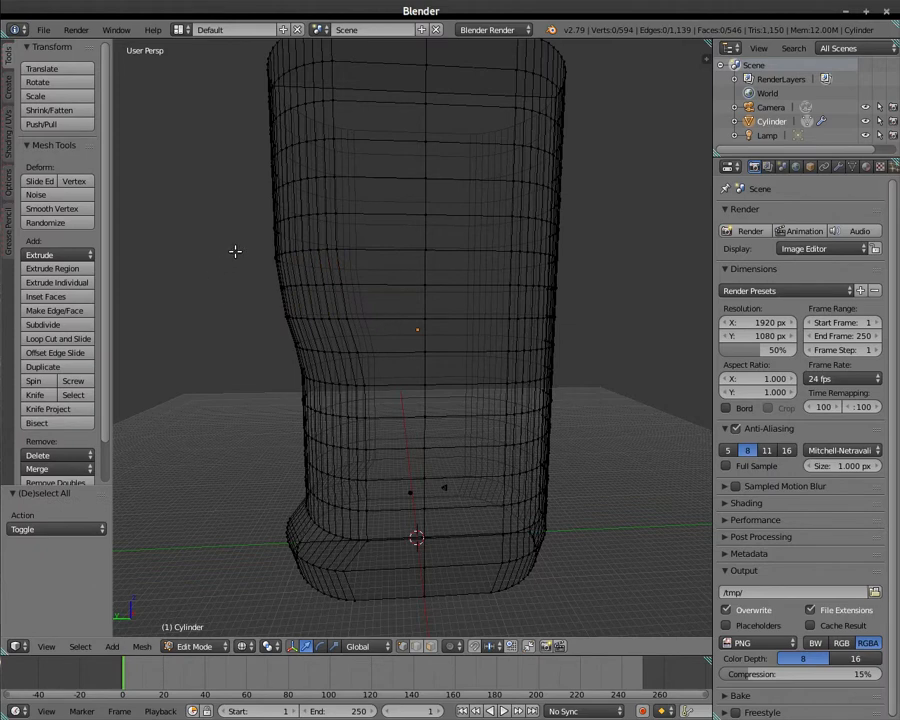
Box-select the fourth vertex row above the +Y end's recess, move it inward about 0.279 units along Y, and deselect it.
{"action": "key", "text": "b"}
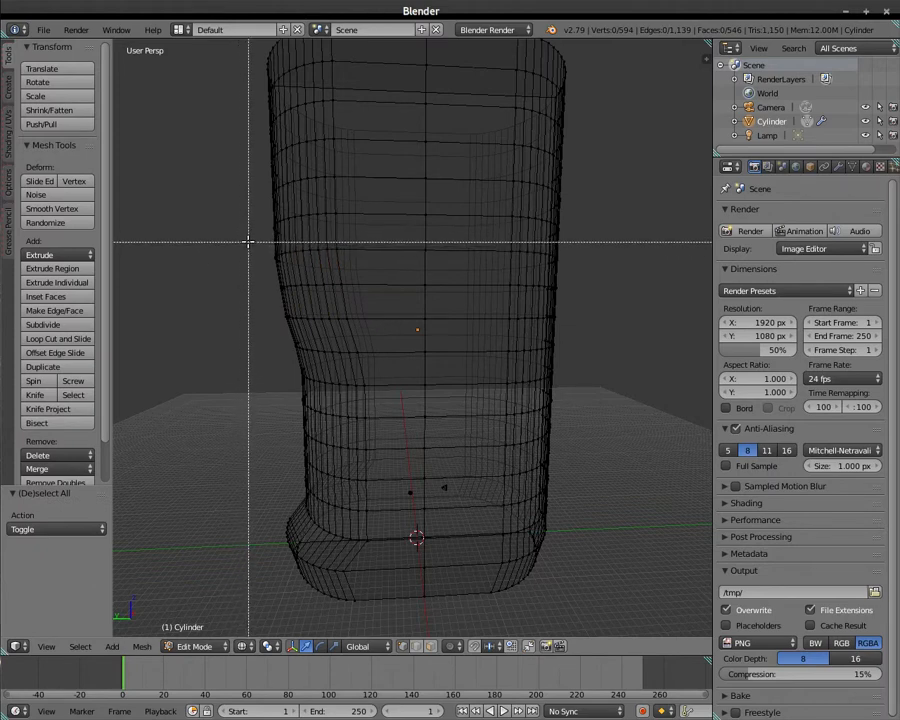
{"action": "left_click_drag", "start_coordinate": [248, 243], "coordinate": [347, 265]}
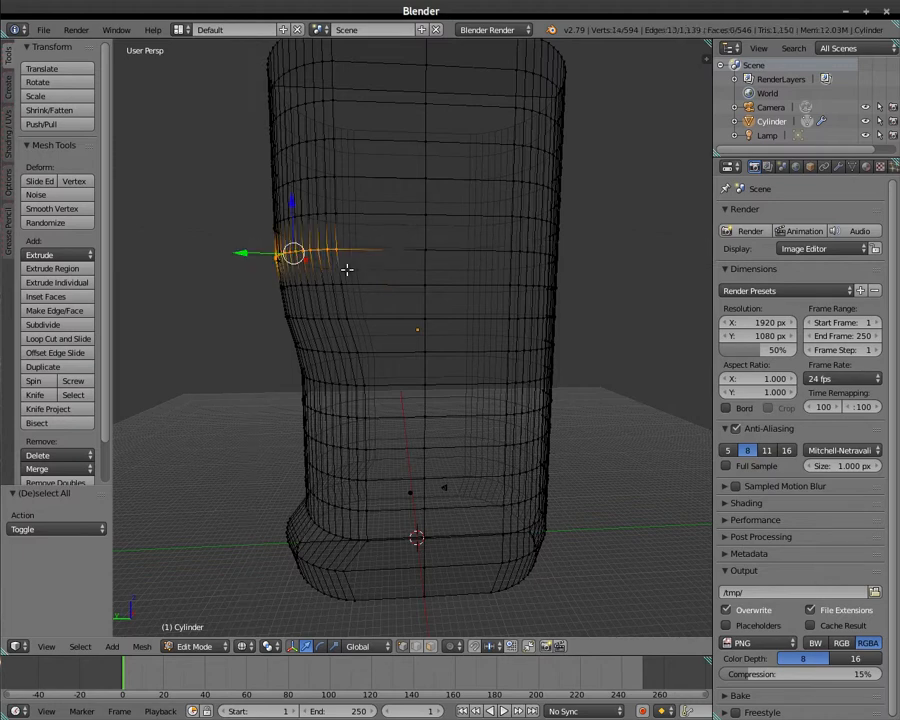
{"action": "left_click_drag", "start_coordinate": [242, 254], "coordinate": [243, 256]}
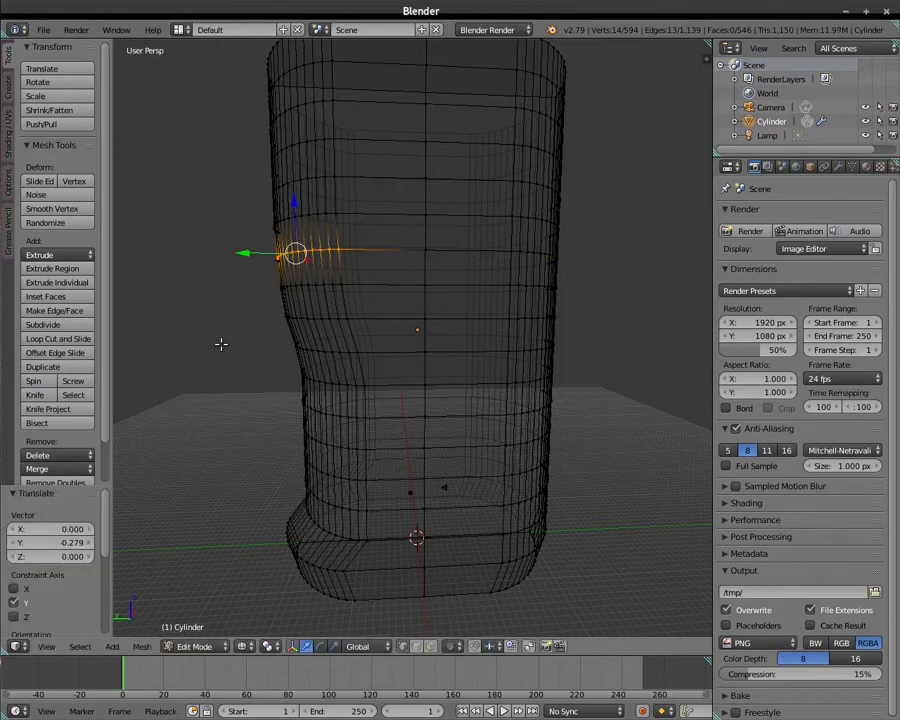
{"action": "key", "text": "a"}
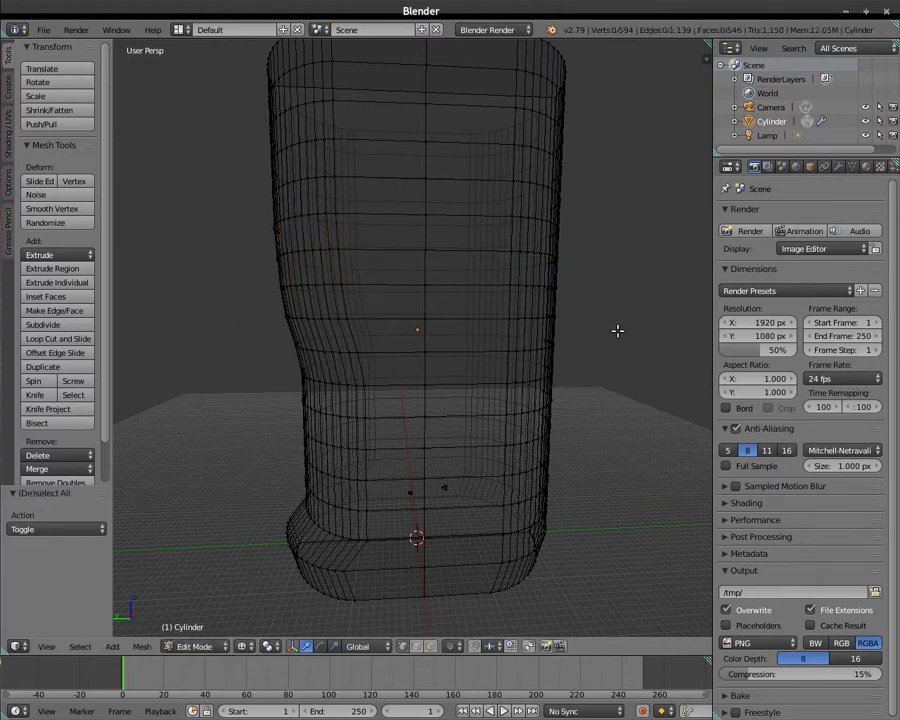
Box-select five vertex rows across the transition above the +Y end's recess and move them inward about 0.777 units along Y.
{"action": "mouse_move", "coordinate": [616, 328]}
{"action": "middle_mouse_down"}
{"action": "mouse_move", "coordinate": [597, 343]}
{"action": "mouse_move", "coordinate": [612, 343]}
{"action": "middle_mouse_up"}
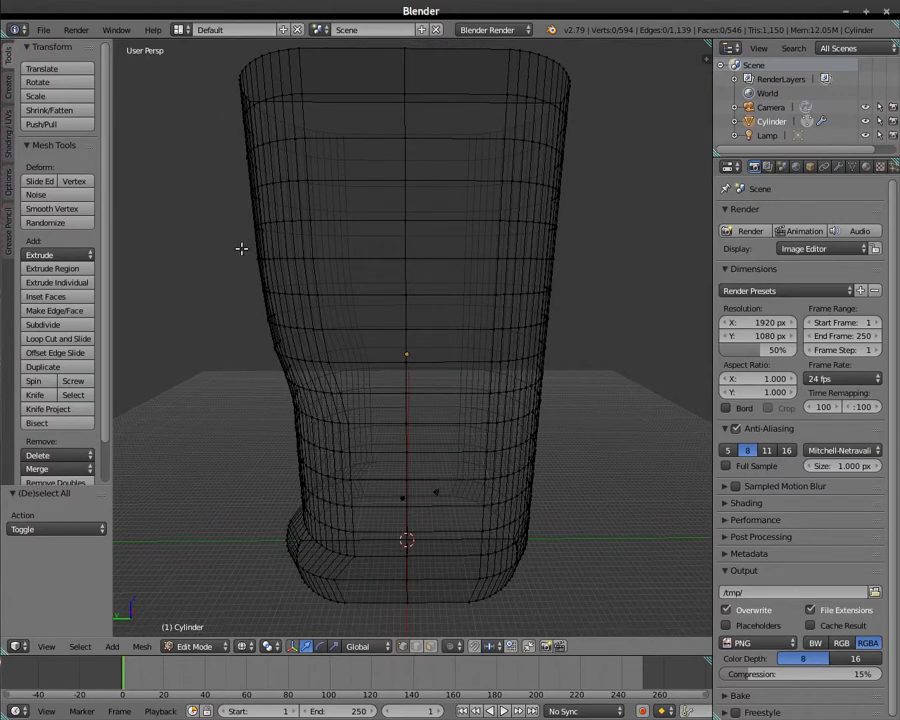
{"action": "scroll", "coordinate": [216, 302], "scroll_direction": "up", "scroll_amount": 3}
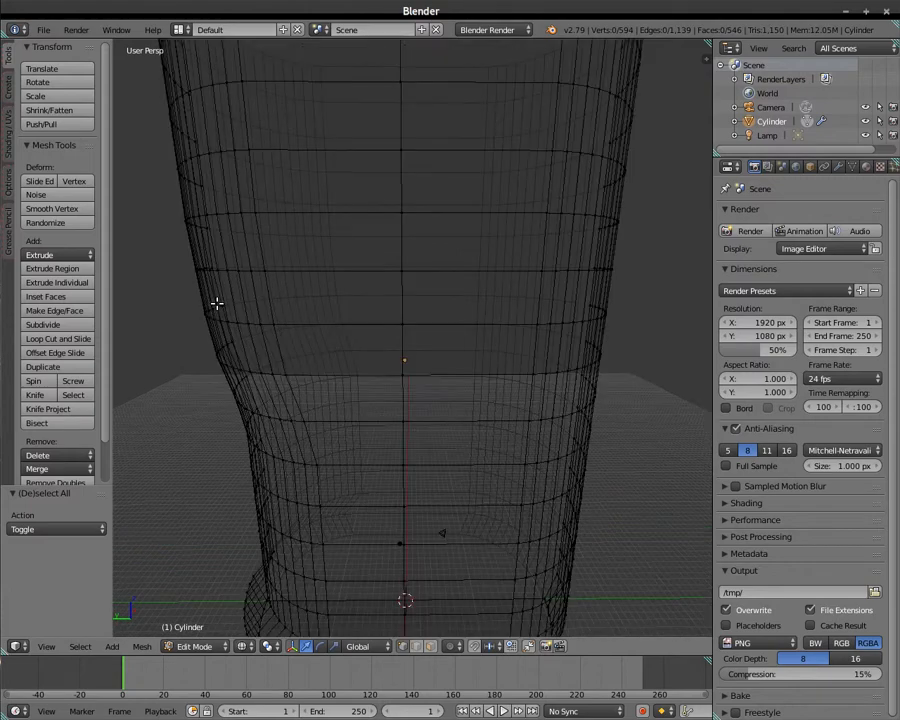
{"action": "middle_click_drag", "start_coordinate": [183, 325], "coordinate": [194, 349]}
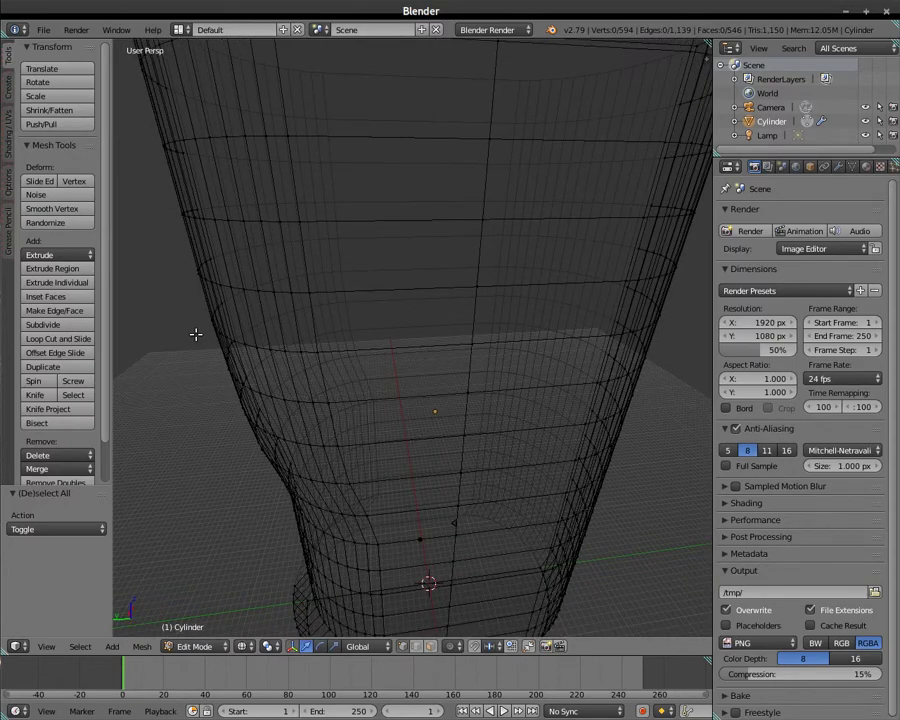
{"action": "scroll", "coordinate": [196, 334], "scroll_direction": "down", "scroll_amount": 5}
{"action": "middle_click_drag", "start_coordinate": [203, 392], "coordinate": [209, 367]}
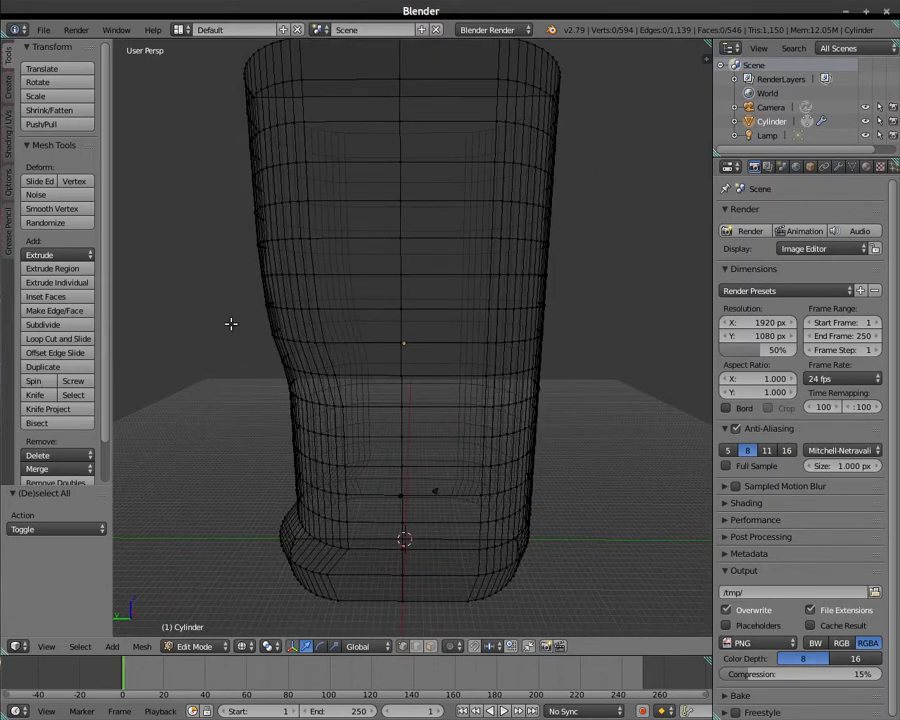
{"action": "key", "text": "b"}
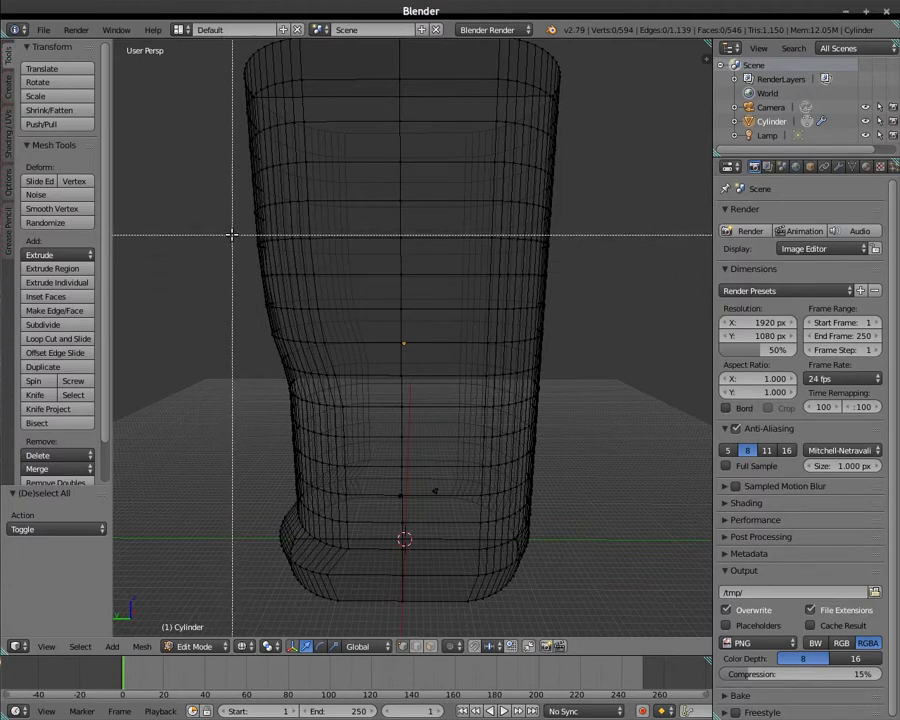
{"action": "left_click_drag", "start_coordinate": [231, 235], "coordinate": [359, 379]}
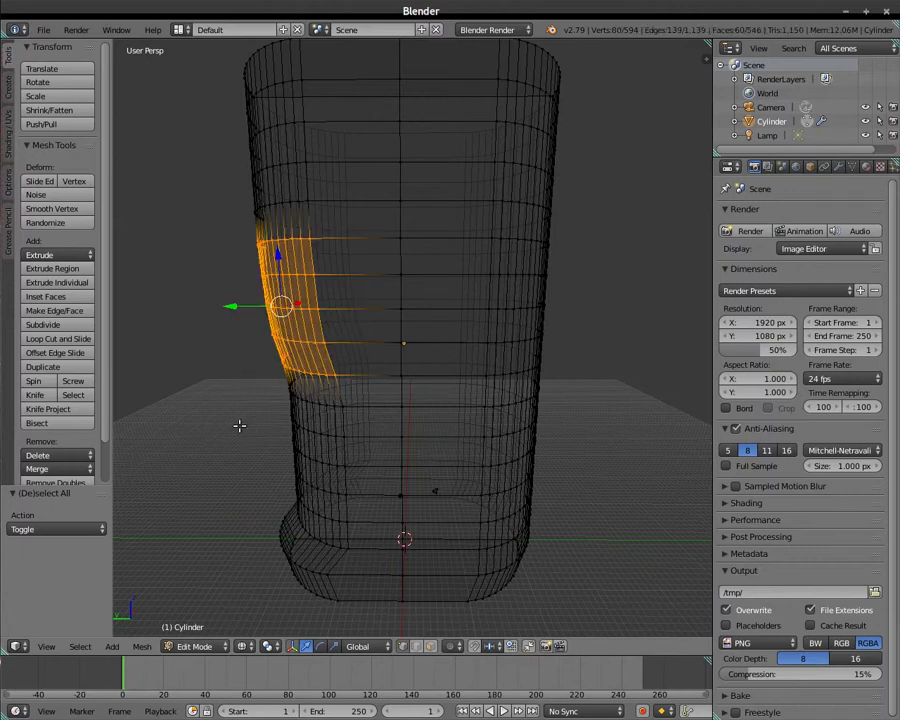
{"action": "mouse_move", "coordinate": [258, 420]}
{"action": "middle_mouse_down"}
{"action": "mouse_move", "coordinate": [327, 426]}
{"action": "mouse_move", "coordinate": [269, 431]}
{"action": "mouse_move", "coordinate": [320, 422]}
{"action": "mouse_move", "coordinate": [243, 420]}
{"action": "middle_mouse_up"}
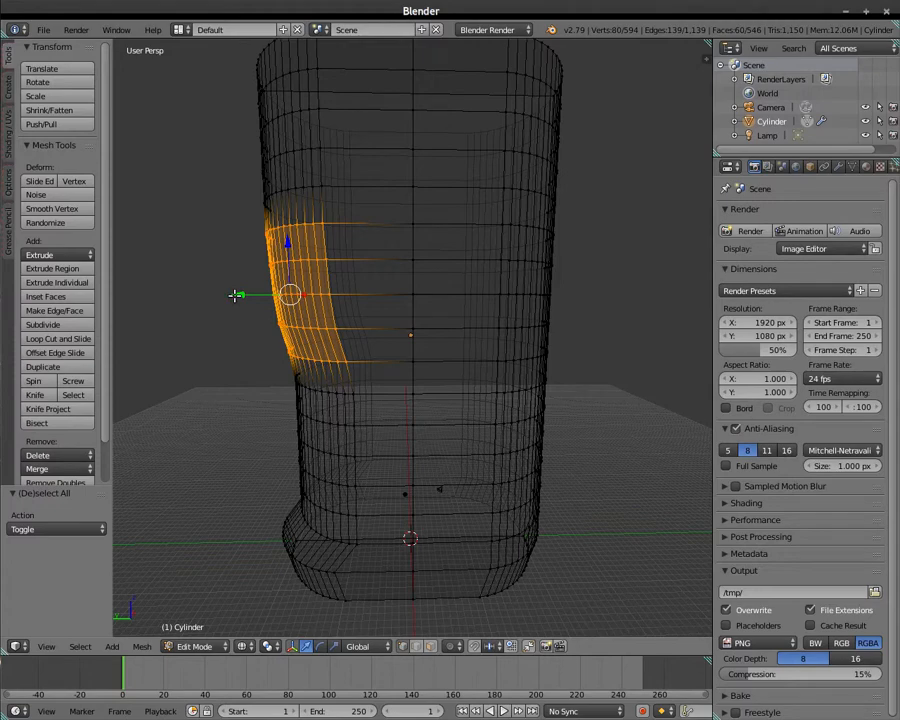
{"action": "left_click_drag", "start_coordinate": [237, 294], "coordinate": [243, 295]}
{"action": "scroll", "coordinate": [216, 369], "scroll_direction": "down", "scroll_amount": 2}
{"action": "middle_click_drag", "start_coordinate": [624, 423], "coordinate": [608, 437]}
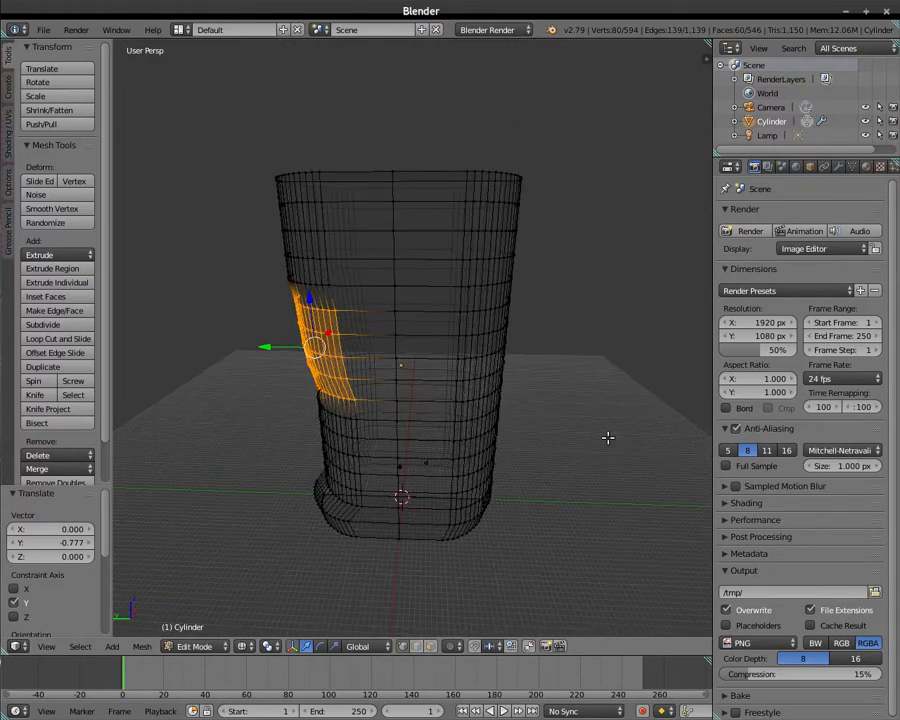
Return the misplaced 3D cursor to the scene origin and reframe the view.
{"action": "left_click", "coordinate": [222, 327]}
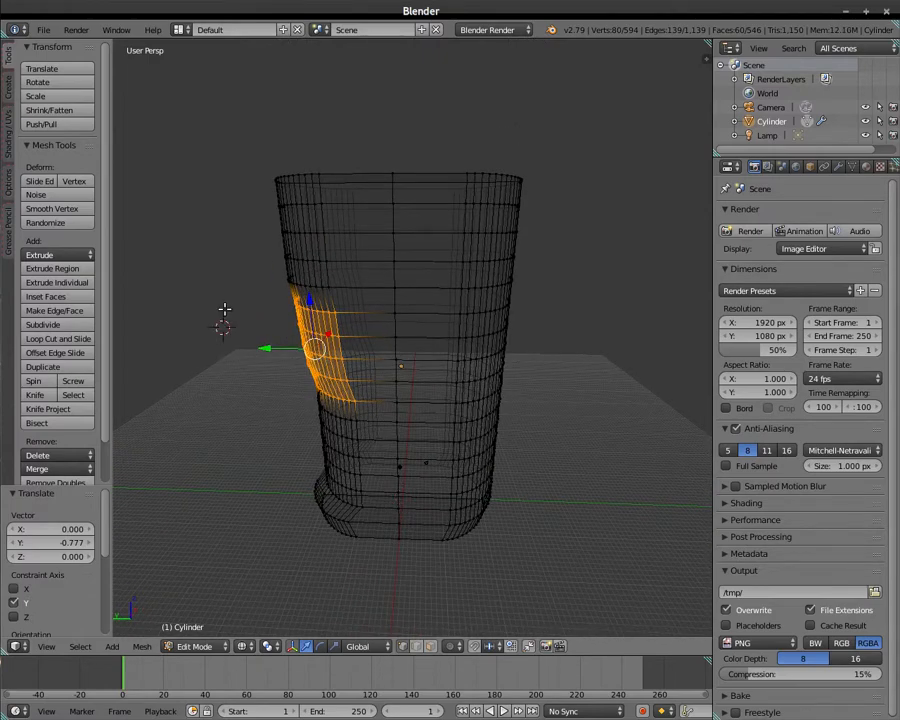
{"action": "key", "text": "shift+c"}
{"action": "scroll", "coordinate": [80, 384], "scroll_direction": "down", "scroll_amount": 1}
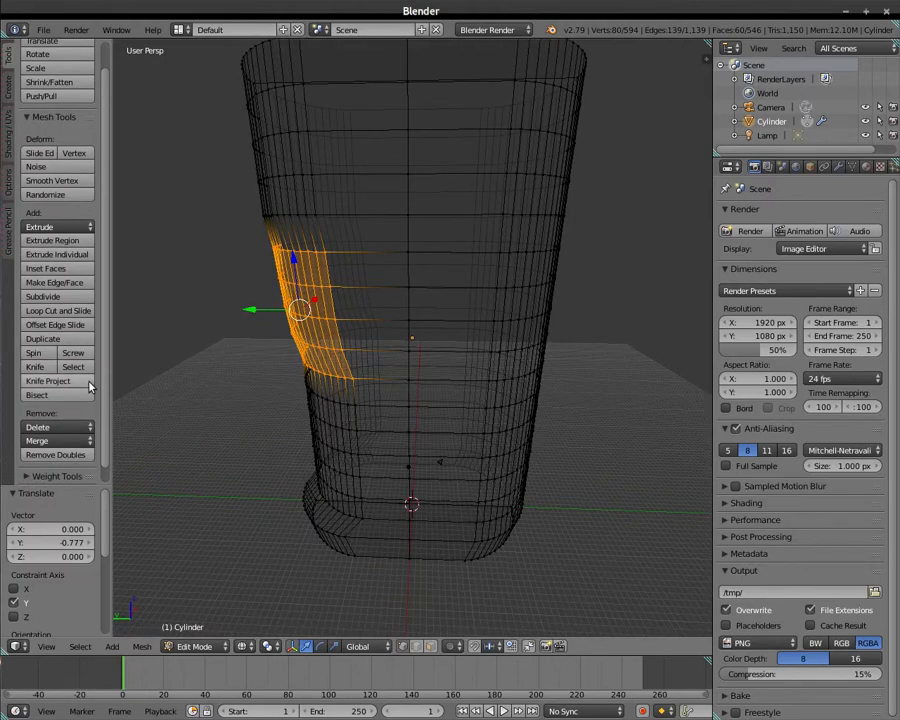
Box-select the vertex row directly above the five moved rows at the +Y end, move it inward about 0.251 units along Y, and deselect it.
{"action": "scroll", "coordinate": [157, 382], "scroll_direction": "down", "scroll_amount": 2}
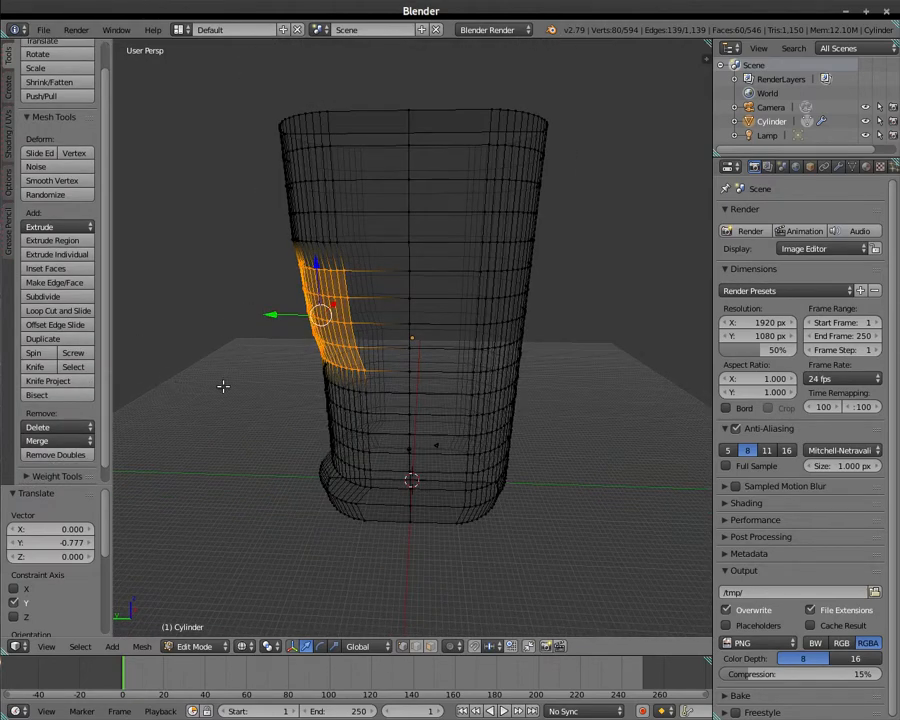
{"action": "key", "text": "a"}
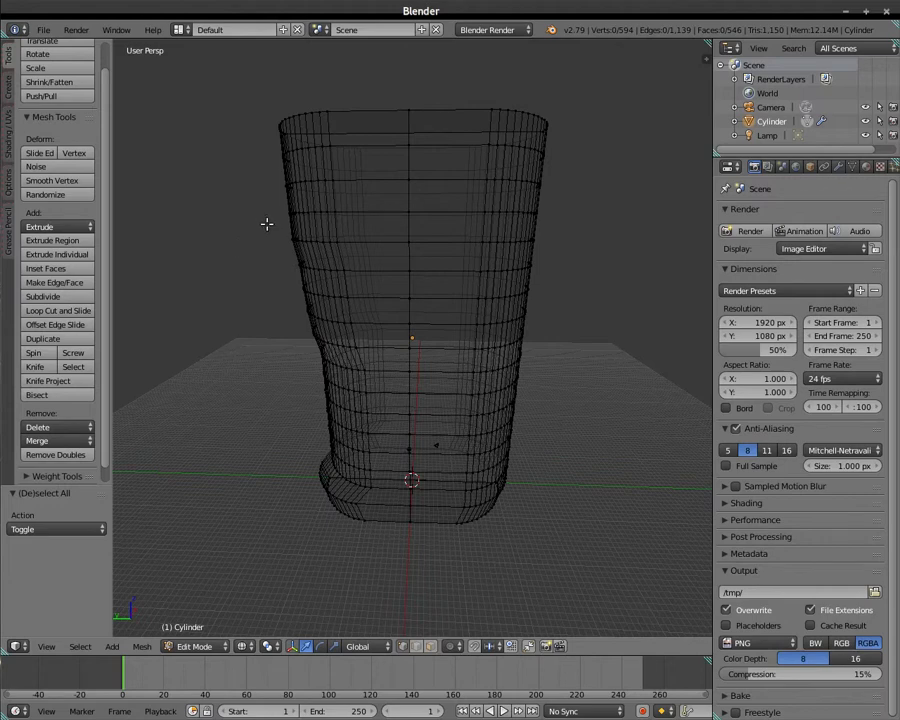
{"action": "key", "text": "b"}
{"action": "left_click_drag", "start_coordinate": [278, 229], "coordinate": [350, 248]}
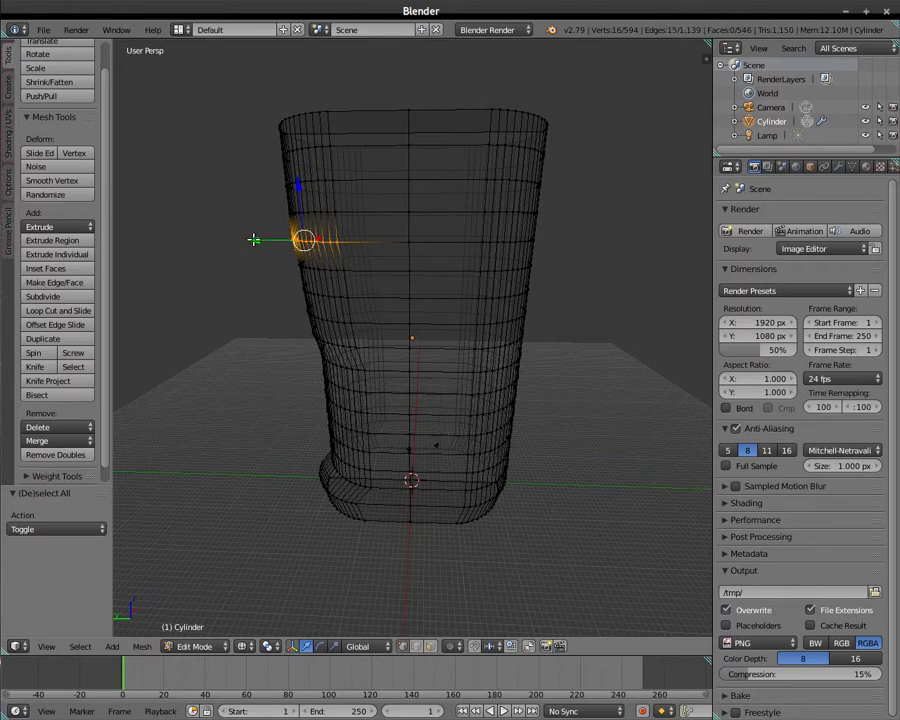
{"action": "key", "text": "g"}
{"action": "key", "text": "x"}
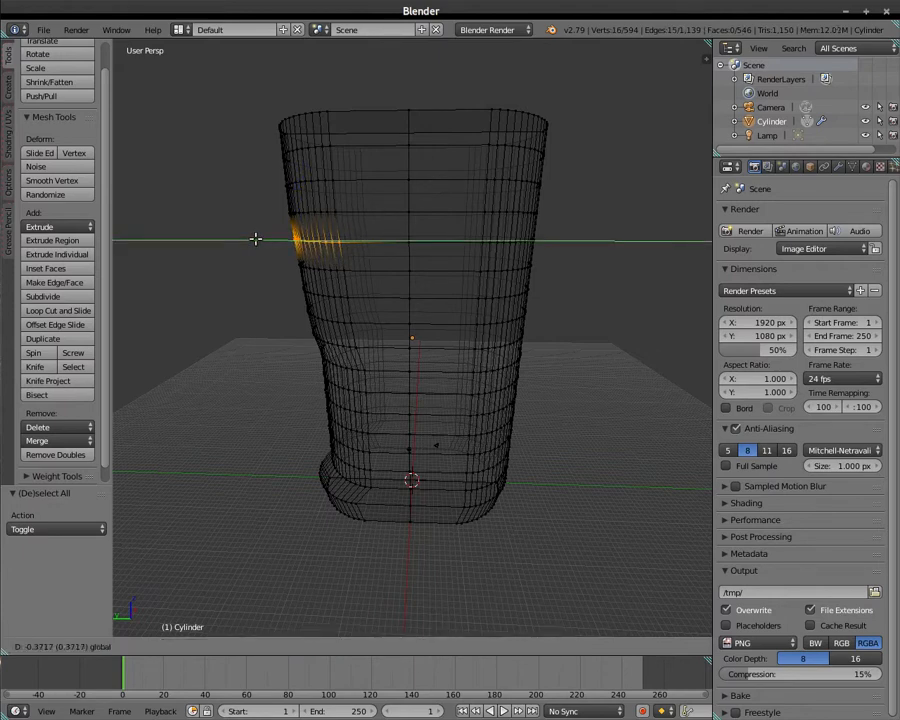
{"action": "left_click", "coordinate": [255, 238]}
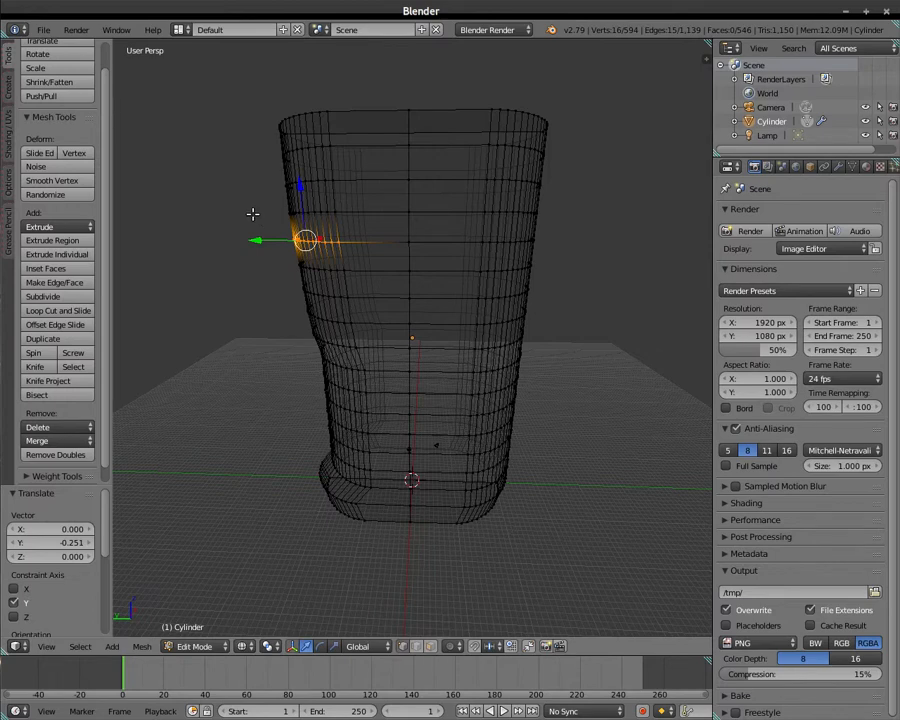
{"action": "key", "text": "a"}
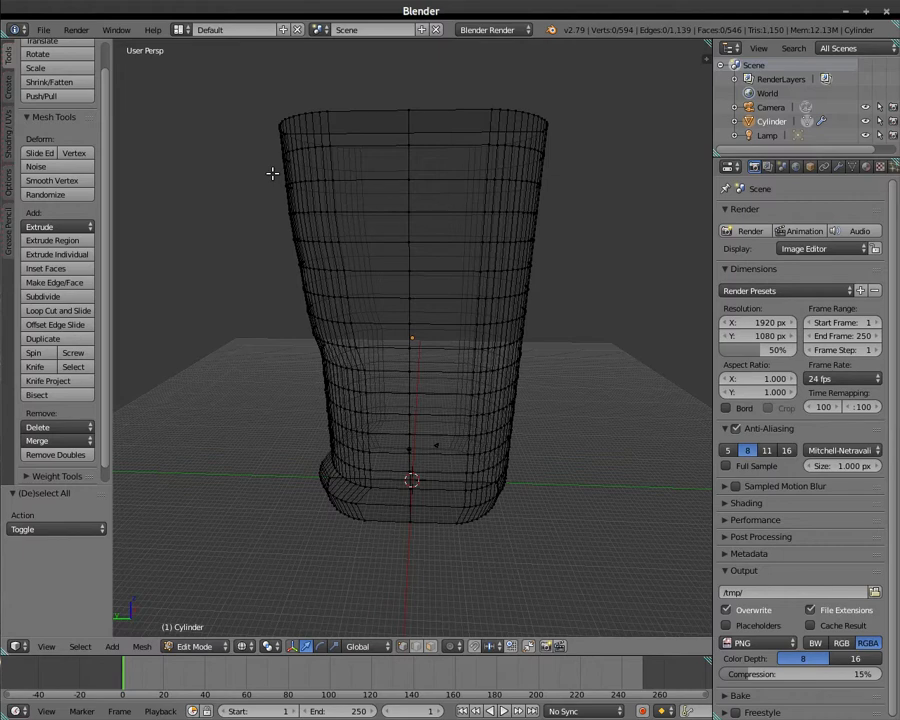
Box-select the third vertex row from the top at the +Y end, move it inward about 0.031 units along Y, and deselect it.
{"action": "key", "text": "b"}
{"action": "left_click_drag", "start_coordinate": [273, 173], "coordinate": [352, 195]}
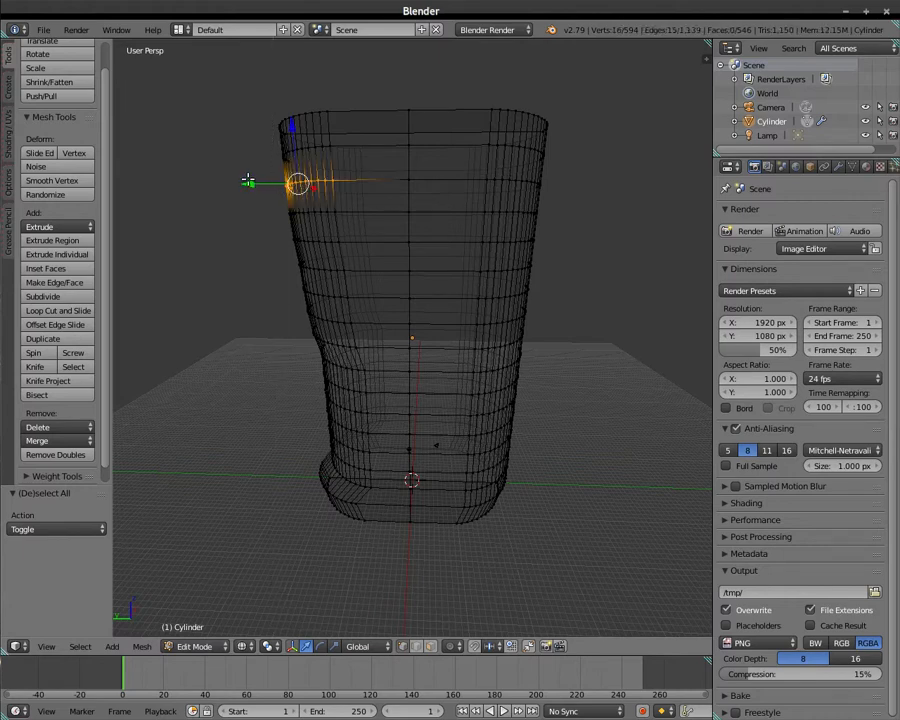
{"action": "left_click_drag", "start_coordinate": [250, 183], "coordinate": [249, 184]}
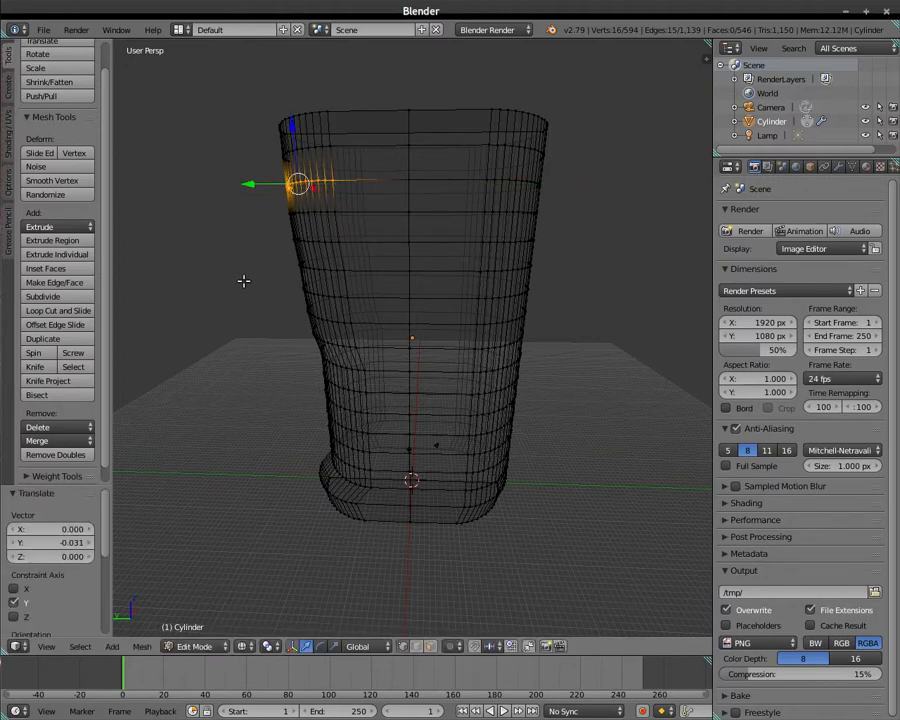
{"action": "key", "text": "a"}
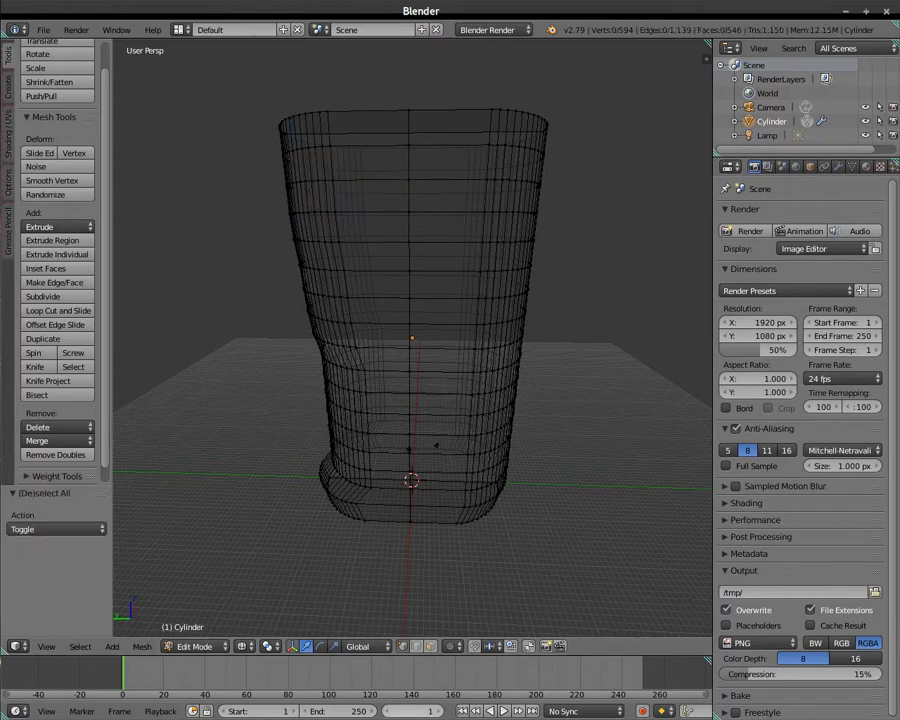
Box-select the fourth vertex row from the top at the +Y end, move it outward about 0.352 units along Y, and deselect it.
{"action": "key", "text": "b"}
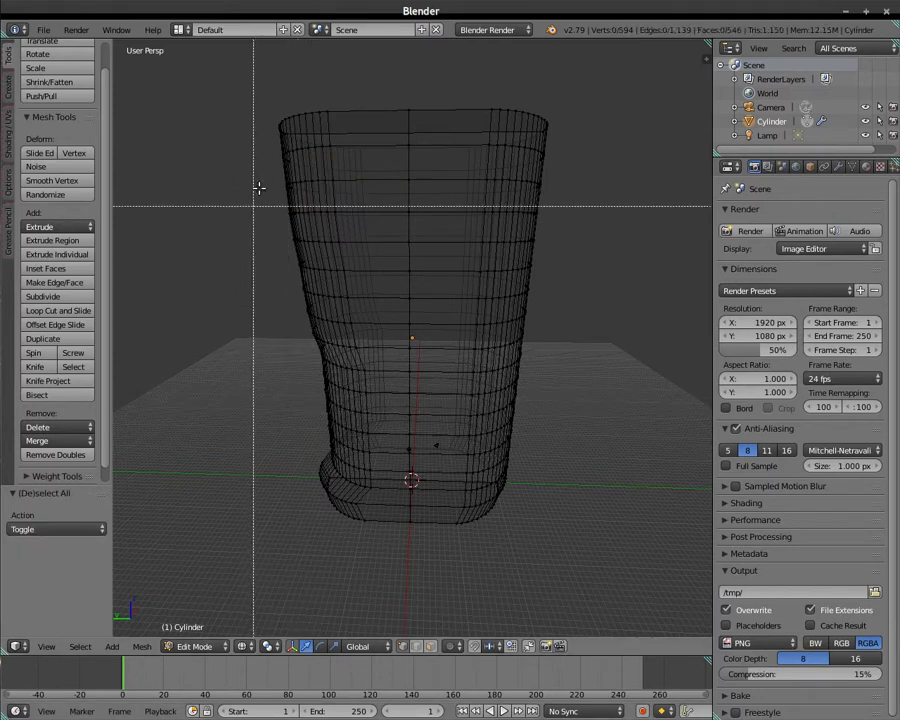
{"action": "left_click_drag", "start_coordinate": [275, 205], "coordinate": [350, 215]}
{"action": "left_click_drag", "start_coordinate": [253, 212], "coordinate": [252, 212]}
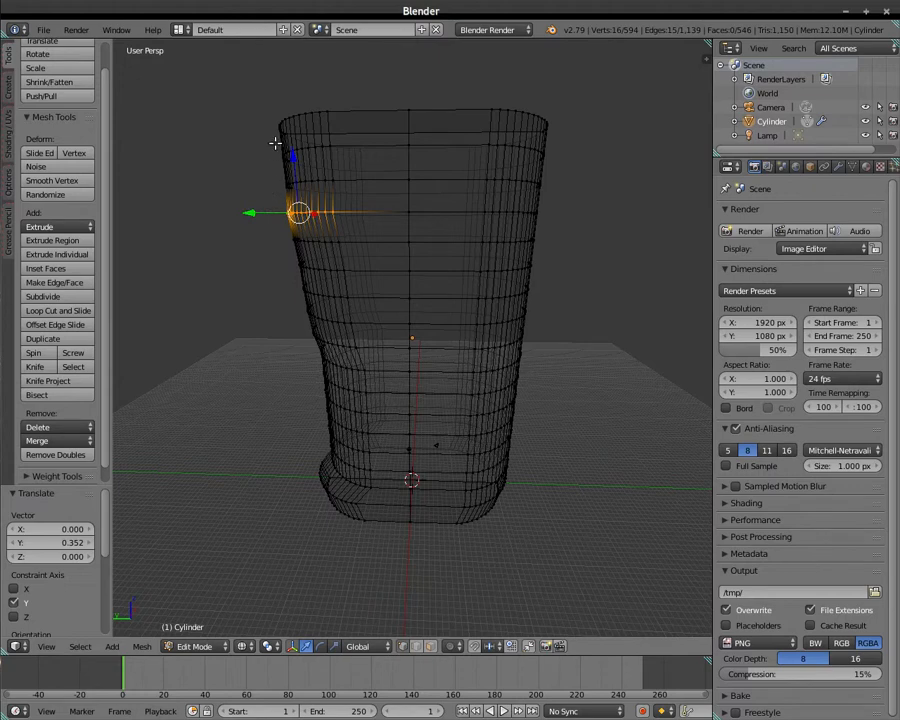
{"action": "key", "text": "a"}
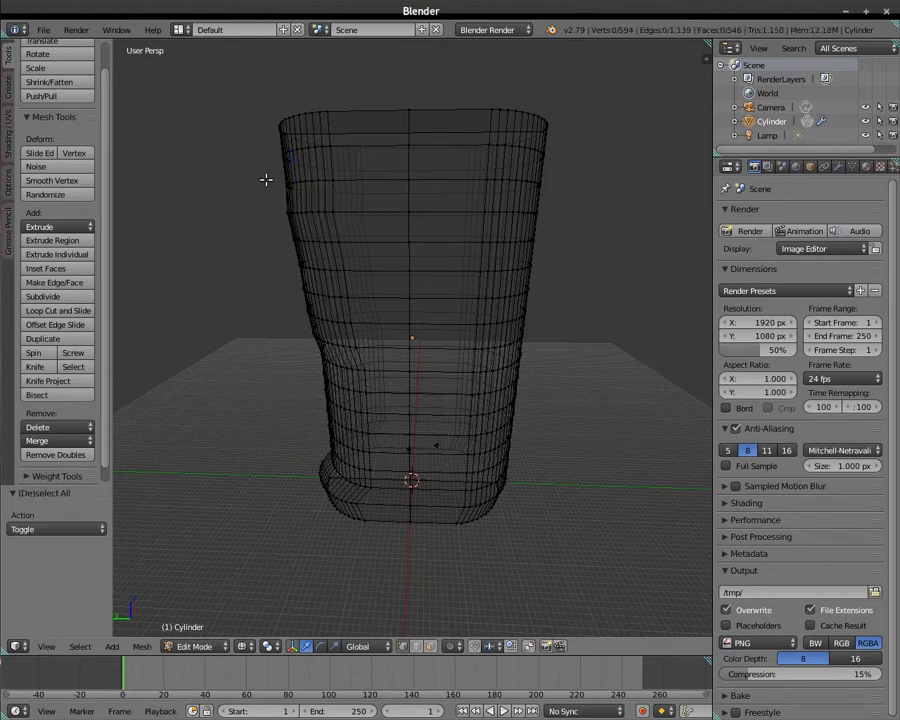
Reselect the third vertex row from the top at the +Y end, move it outward about 0.359 units along Y, and deselect it.
{"action": "key", "text": "b"}
{"action": "left_click_drag", "start_coordinate": [270, 168], "coordinate": [345, 188]}
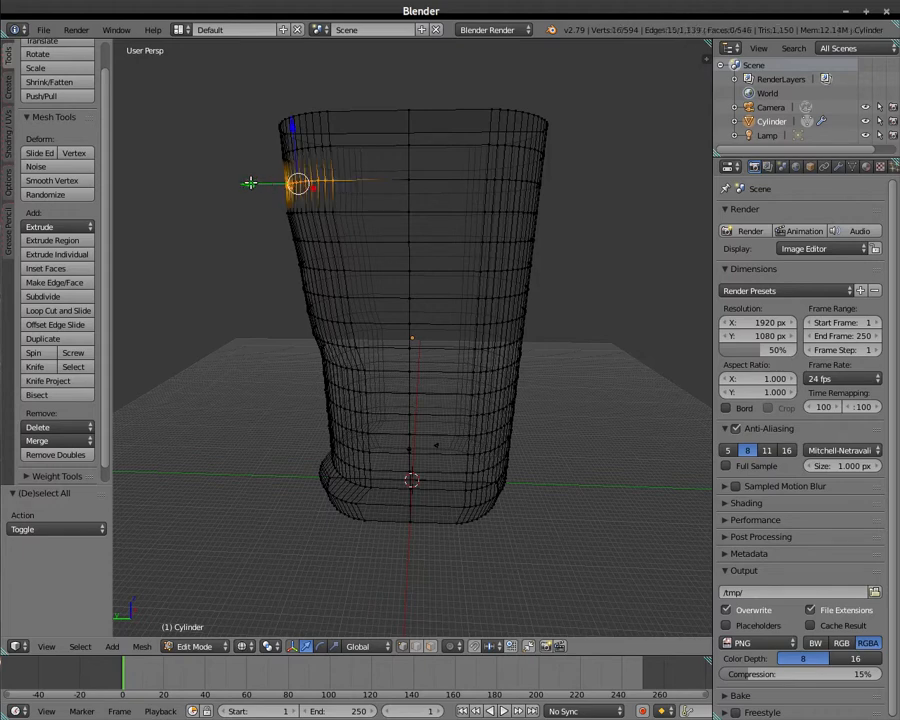
{"action": "key", "text": "g"}
{"action": "key", "text": "y"}
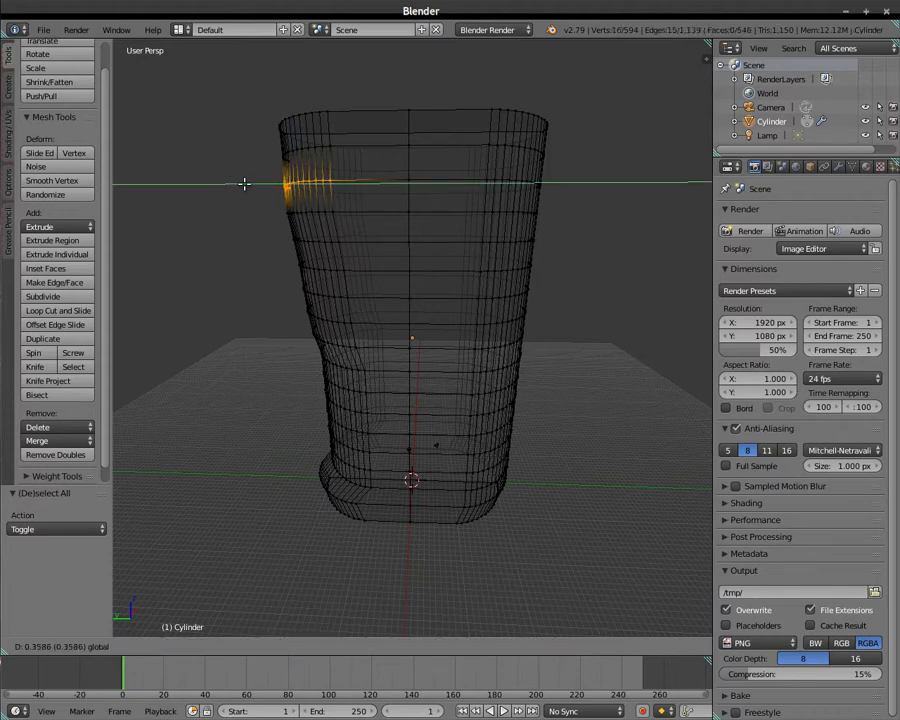
{"action": "left_click", "coordinate": [244, 184]}
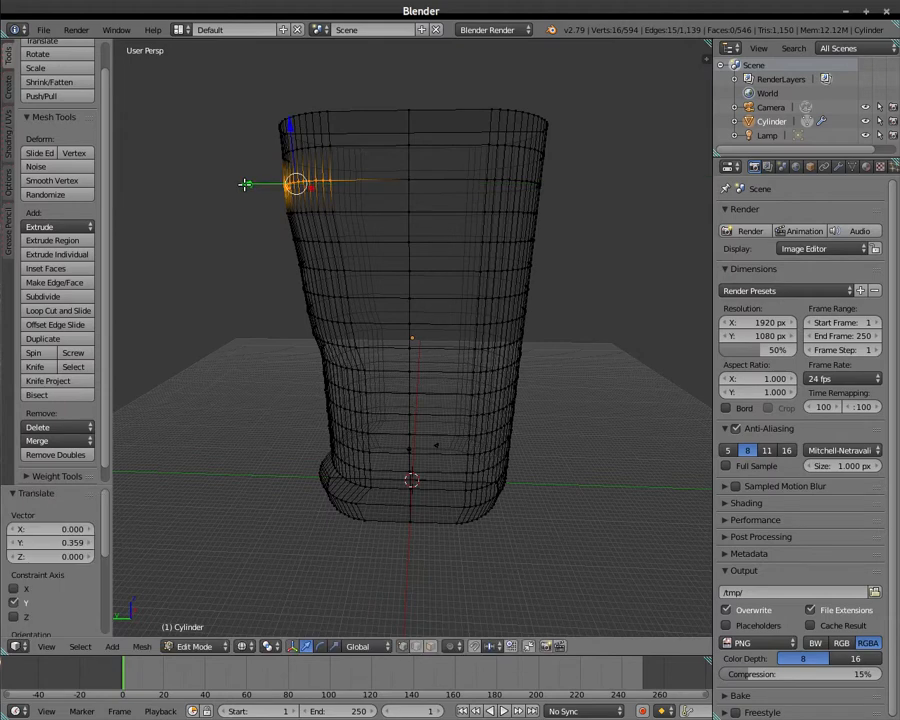
{"action": "key", "text": "a"}
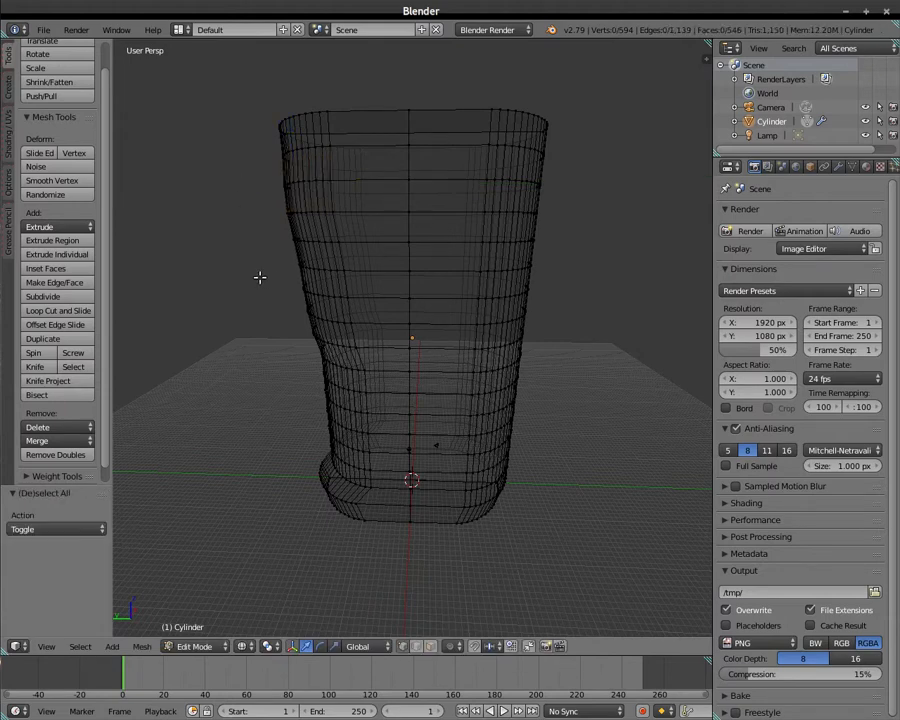
Box-select the vertex row just below the top rim at the +Y end, move it slightly inward along Y, and deselect it.
{"action": "key", "text": "b"}
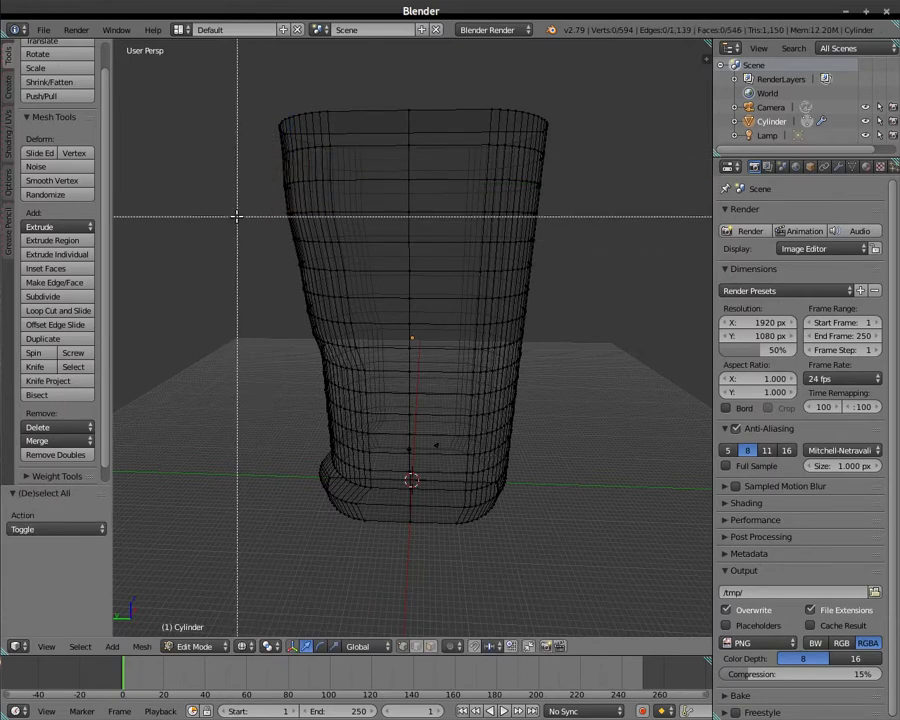
{"action": "left_click_drag", "start_coordinate": [236, 216], "coordinate": [236, 238]}
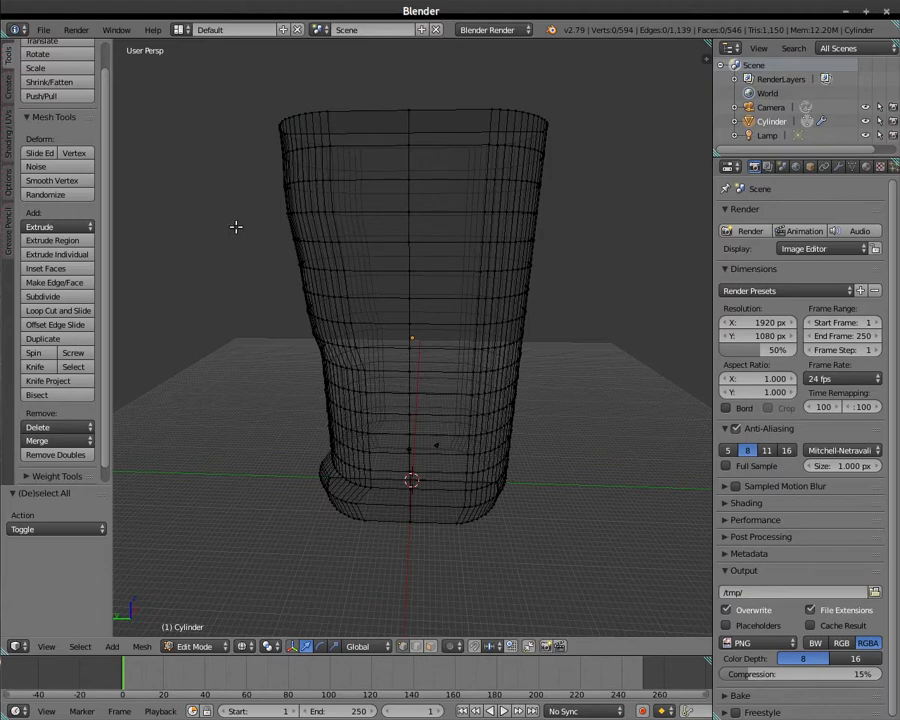
{"action": "mouse_move", "coordinate": [236, 227]}
{"action": "middle_mouse_down"}
{"action": "mouse_move", "coordinate": [235, 249]}
{"action": "mouse_move", "coordinate": [238, 242]}
{"action": "middle_mouse_up"}
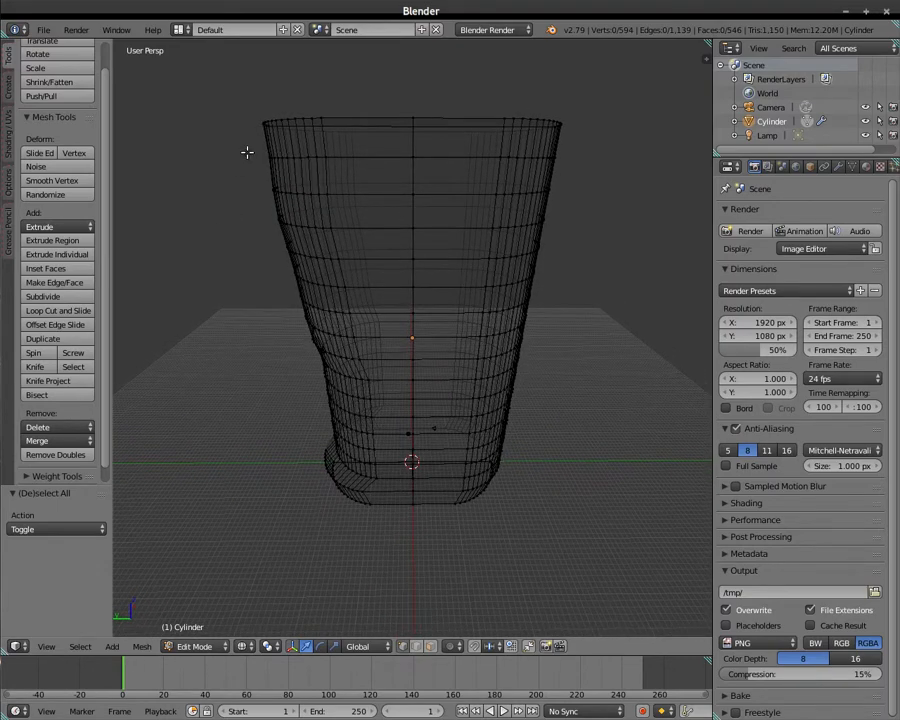
{"action": "key", "text": "b"}
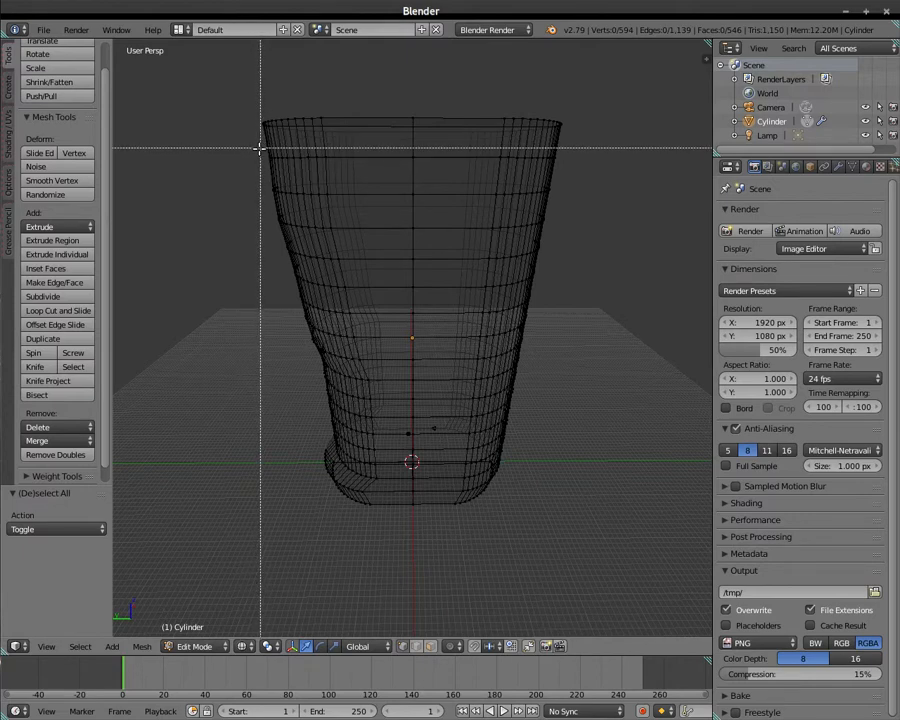
{"action": "left_click_drag", "start_coordinate": [259, 147], "coordinate": [353, 166]}
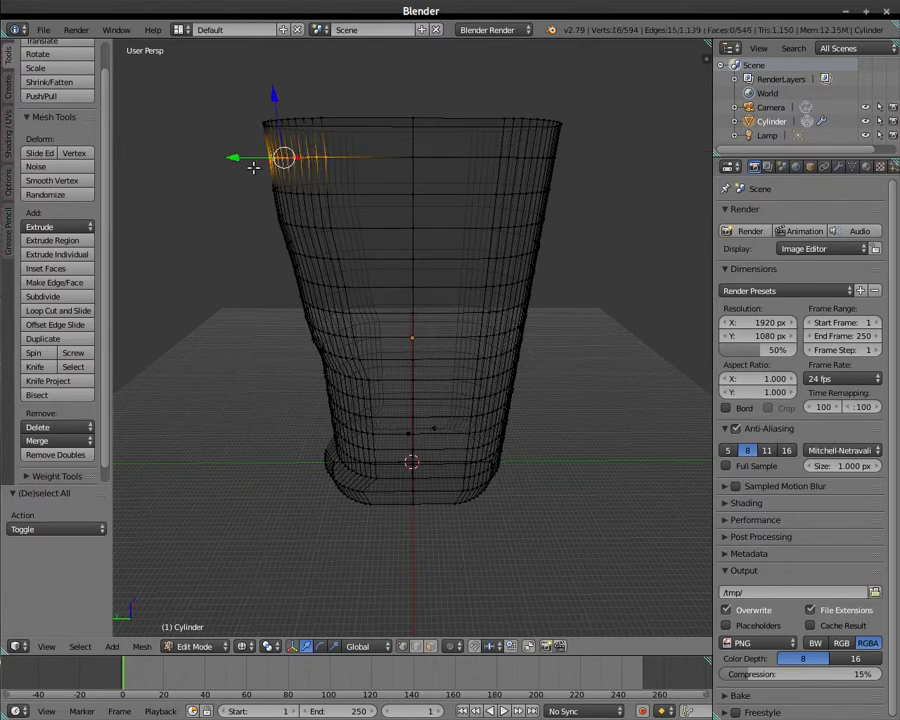
{"action": "left_click_drag", "start_coordinate": [234, 157], "coordinate": [238, 157]}
{"action": "key", "text": "a"}
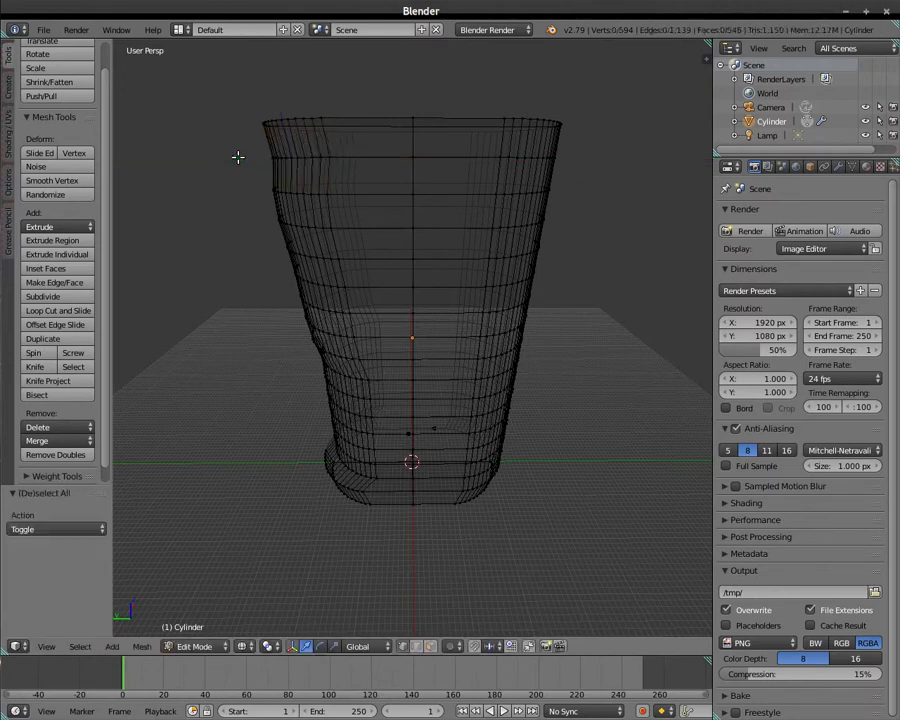
Box-select the top rim vertices at the +Y end, move them inward about 1.628 units along Y, and deselect them.
{"action": "key", "text": "b"}
{"action": "left_click_drag", "start_coordinate": [238, 110], "coordinate": [331, 127]}
{"action": "left_click_drag", "start_coordinate": [229, 122], "coordinate": [241, 121]}
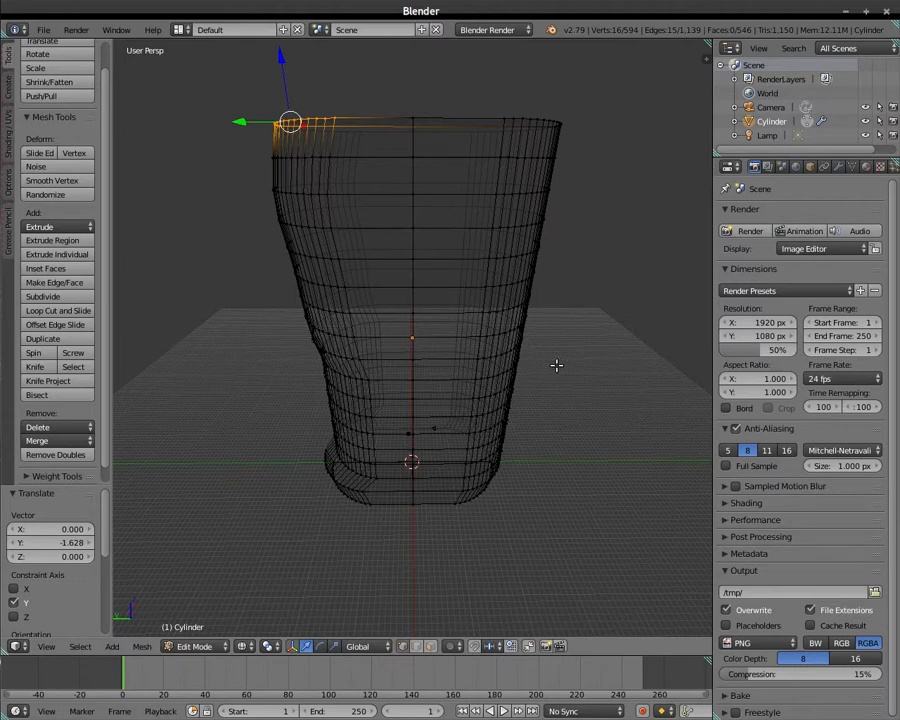
{"action": "key", "text": "a"}
Box-select the top rim vertices at the -Y end, move them inward about 0.76 units along Y, and deselect them.
{"action": "key", "text": "b"}
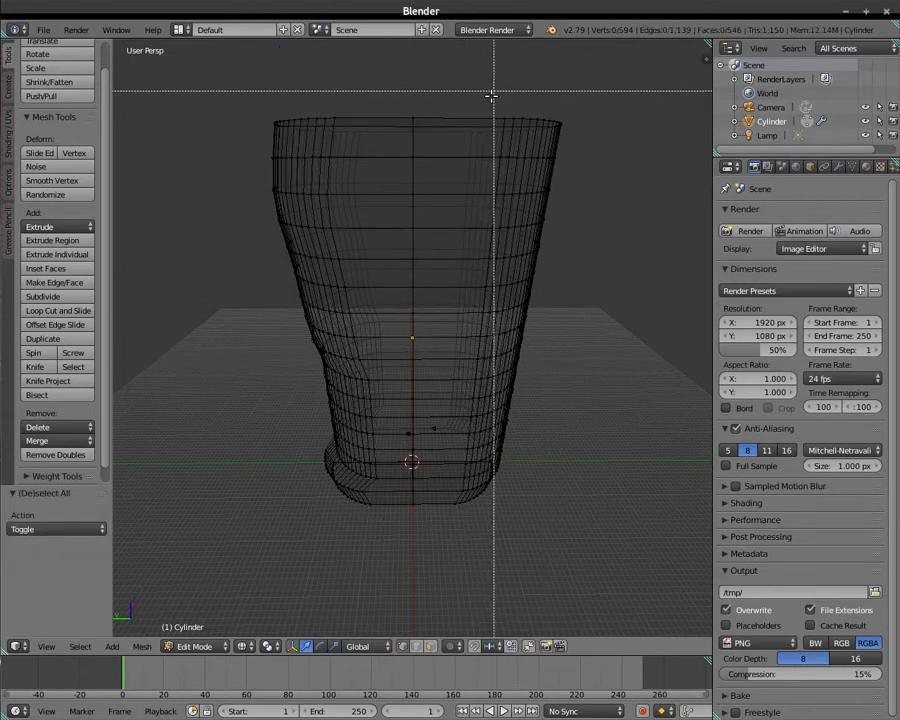
{"action": "left_click_drag", "start_coordinate": [490, 97], "coordinate": [575, 140]}
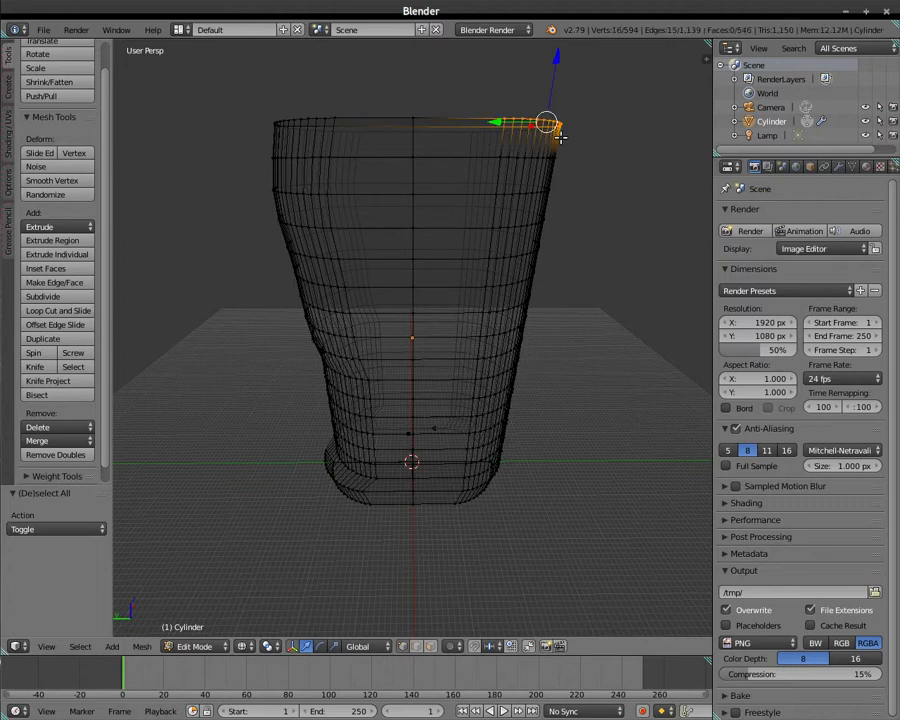
{"action": "left_click_drag", "start_coordinate": [497, 121], "coordinate": [490, 121]}
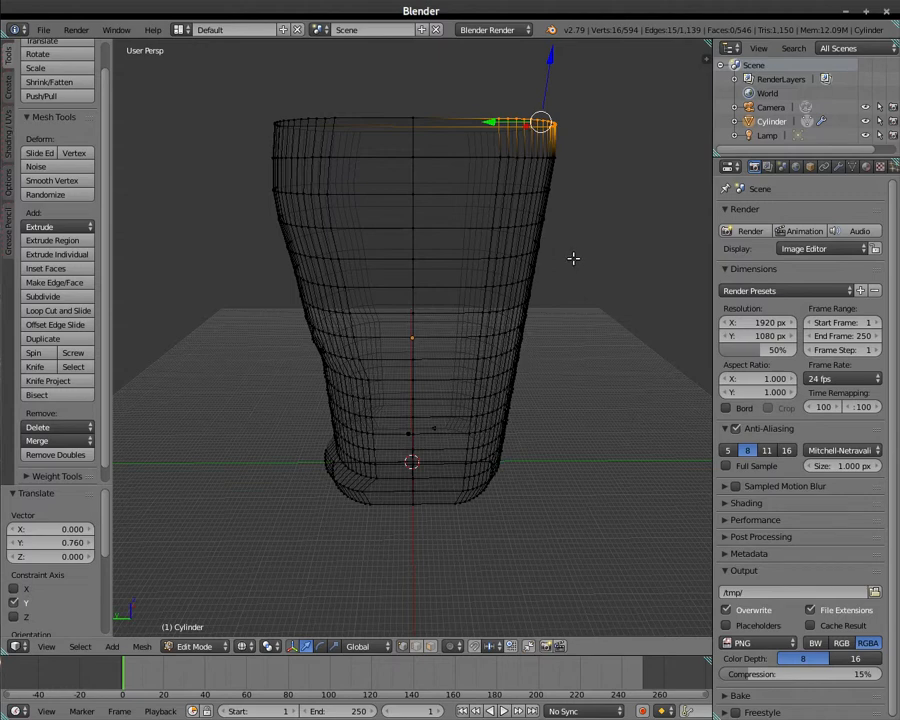
{"action": "key", "text": "a"}
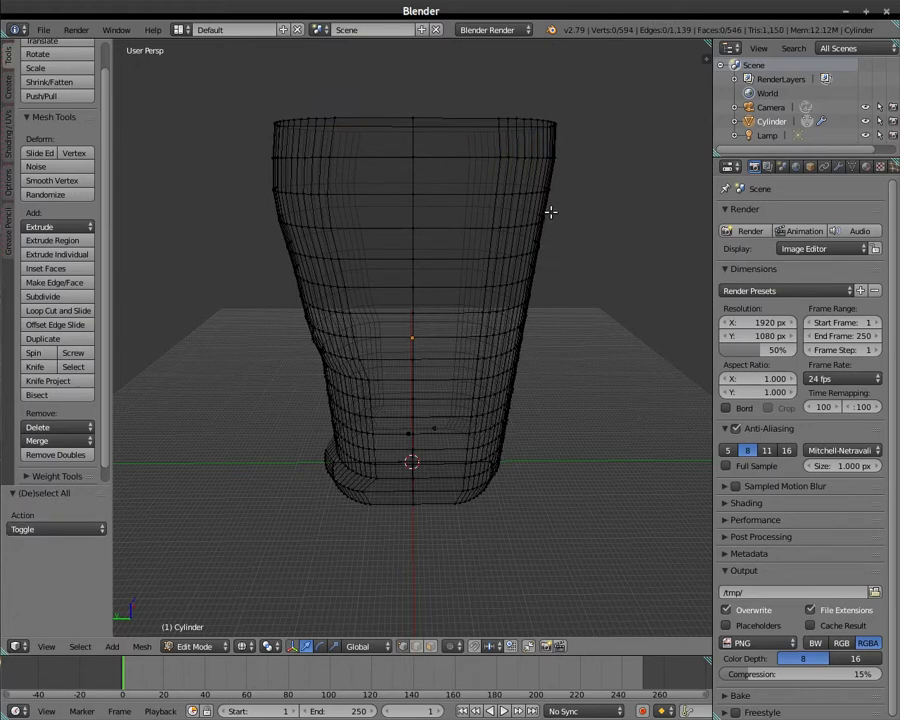
Box-select the third vertex row from the top at the -Y end, move it inward about 0.637 units along Y, and deselect it.
{"action": "key", "text": "b"}
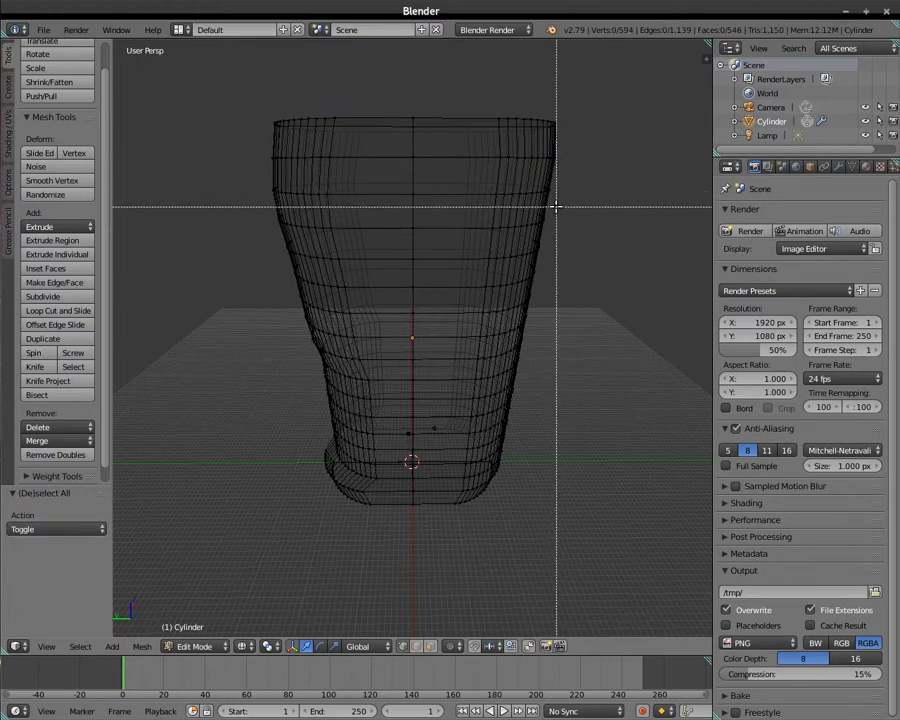
{"action": "left_click_drag", "start_coordinate": [556, 206], "coordinate": [478, 189]}
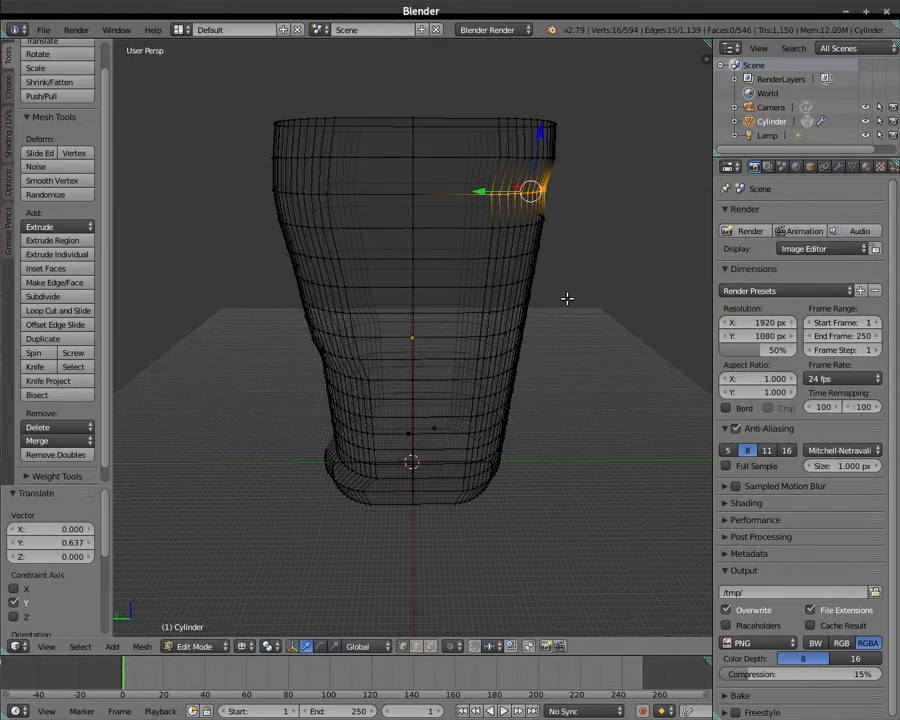
{"action": "key", "text": "a"}
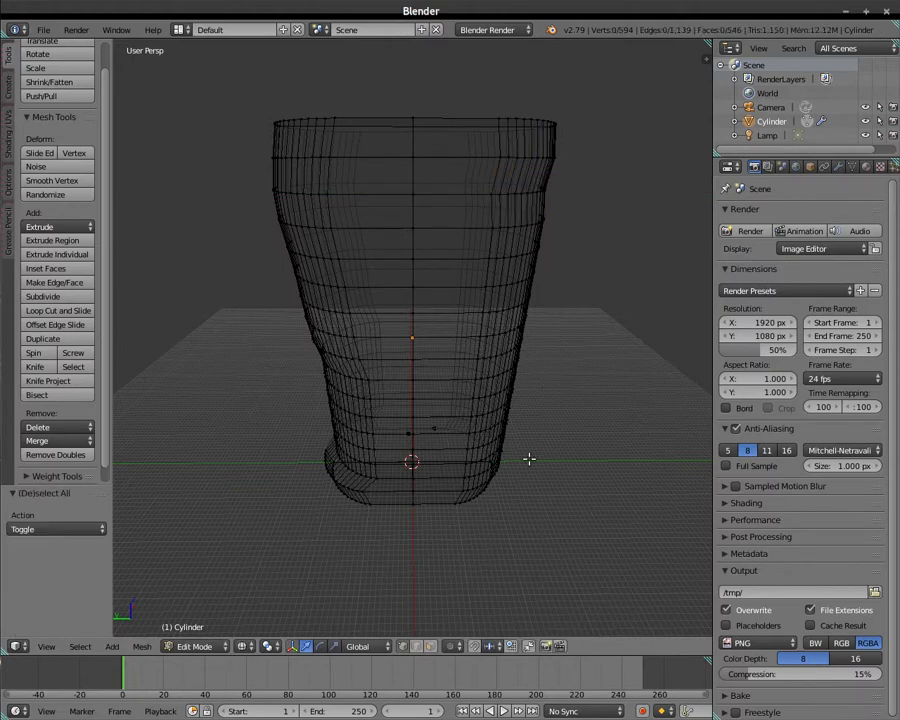
Box-select the vertex row just above the base at the -Y end, move it inward about 0.864 units along Y, and deselect it.
{"action": "middle_click_drag", "start_coordinate": [520, 500], "coordinate": [506, 422]}
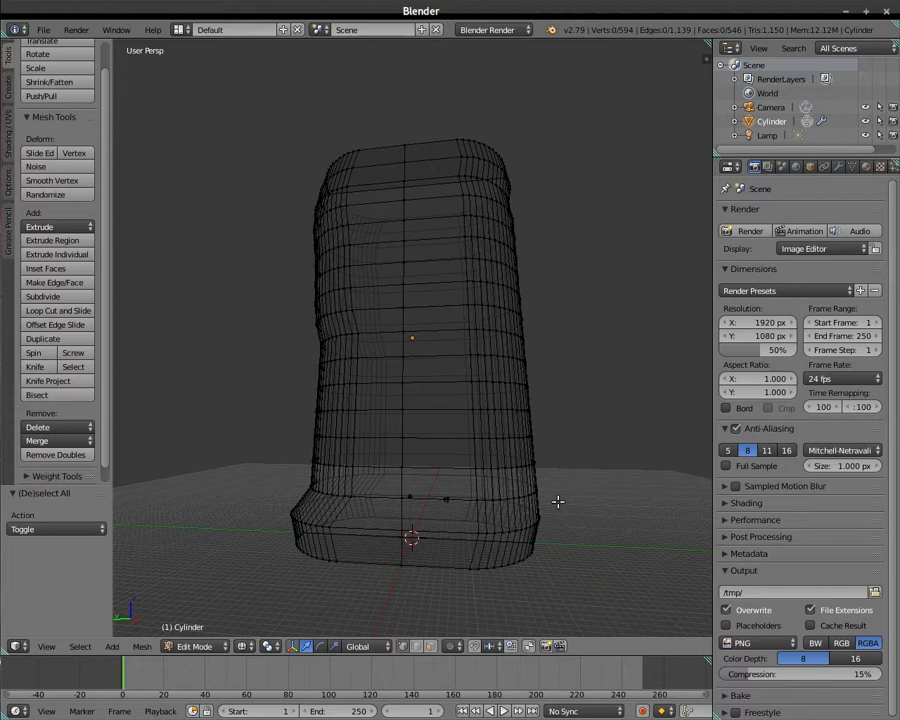
{"action": "key", "text": "b"}
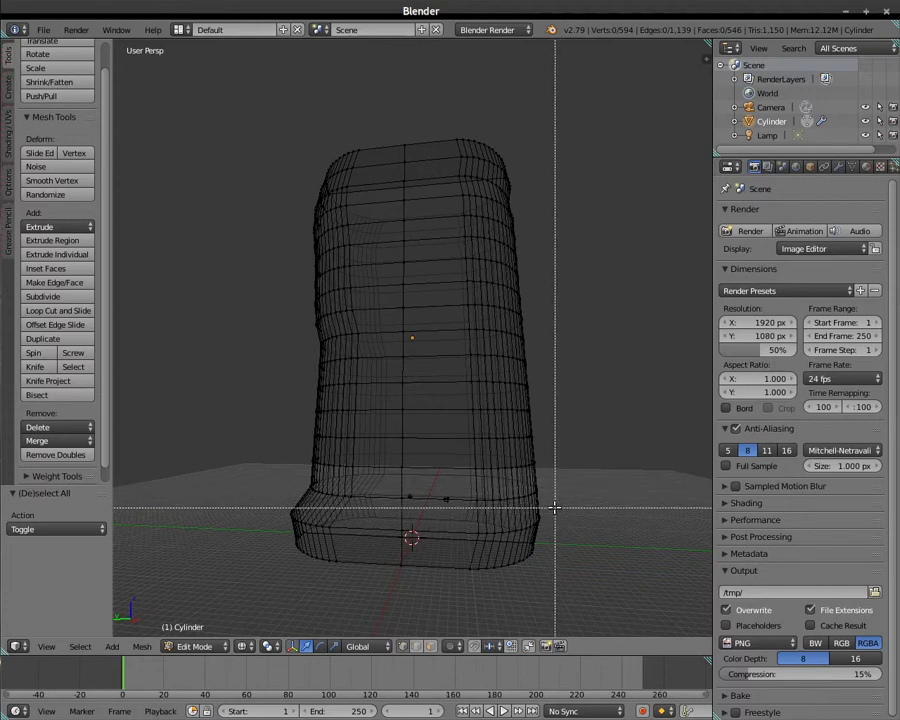
{"action": "left_click_drag", "start_coordinate": [555, 508], "coordinate": [461, 491]}
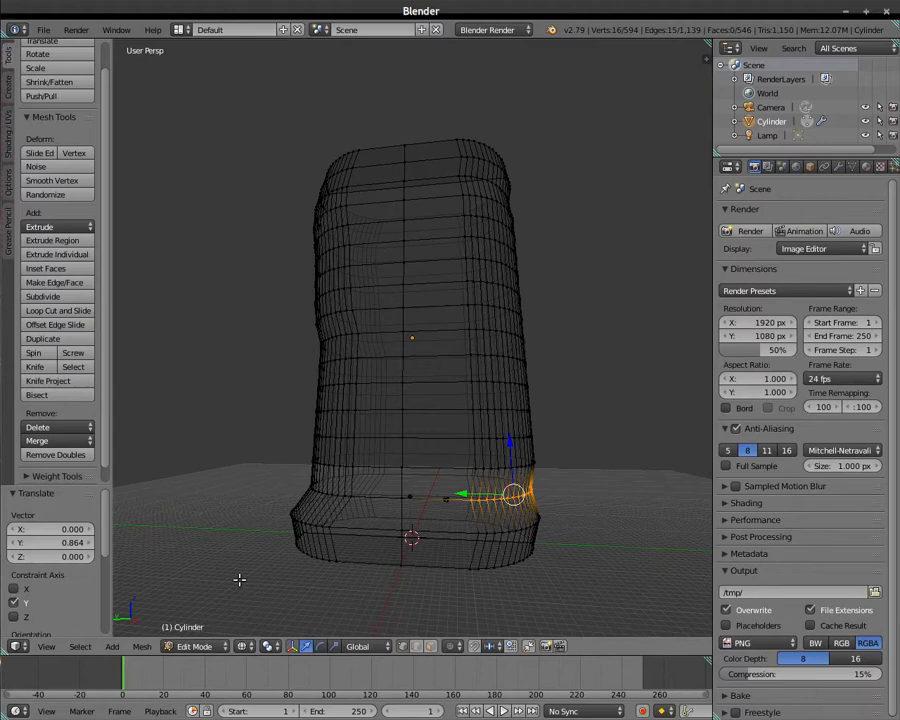
{"action": "key", "text": "a"}
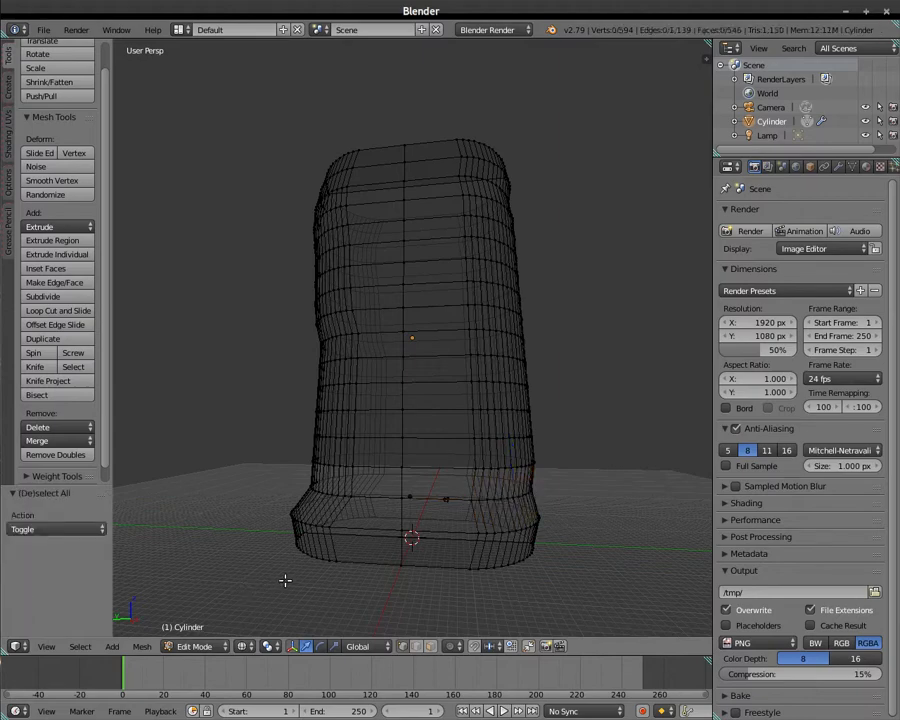
{"action": "middle_click_drag", "start_coordinate": [283, 581], "coordinate": [295, 615]}
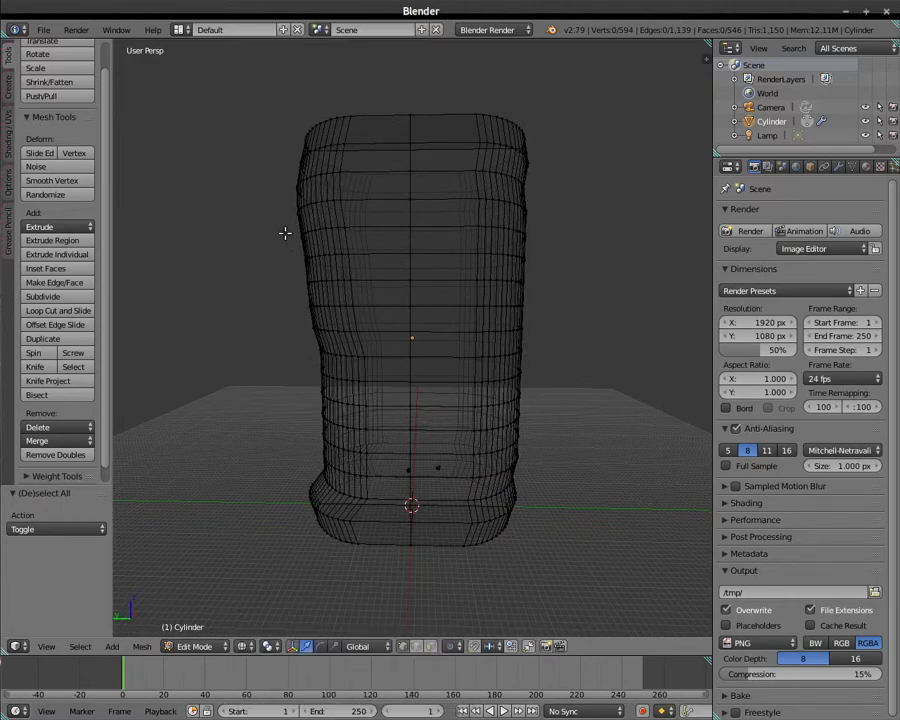
Box-select the two vertex rows in the upper part of the +Y end, move them outward about 0.247 units along Y, and deselect them.
{"action": "middle_click_drag", "start_coordinate": [269, 301], "coordinate": [269, 318]}
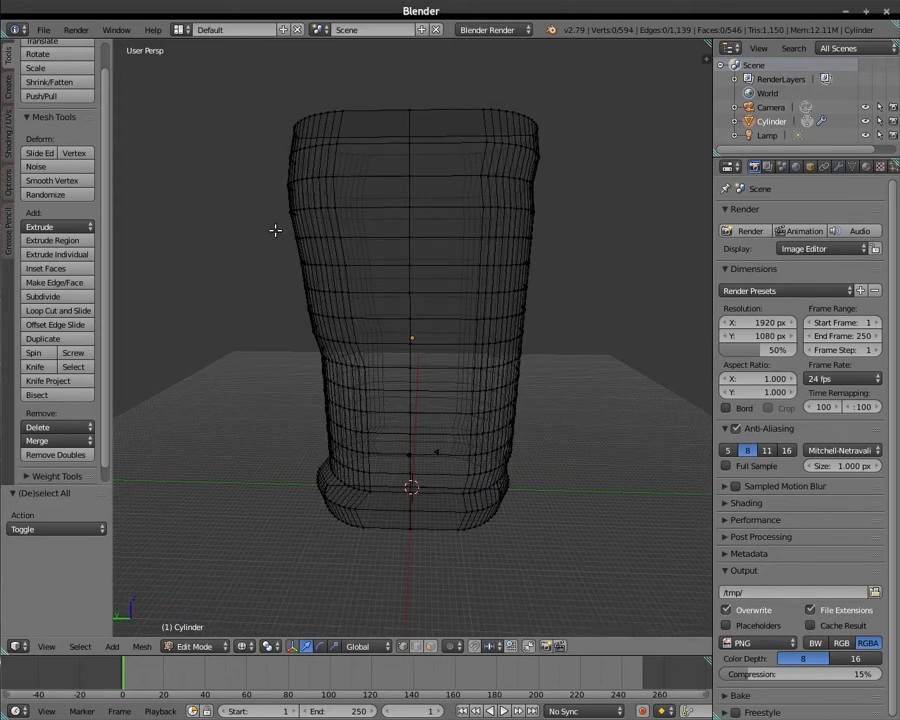
{"action": "key", "text": "b"}
{"action": "left_click_drag", "start_coordinate": [277, 226], "coordinate": [361, 268]}
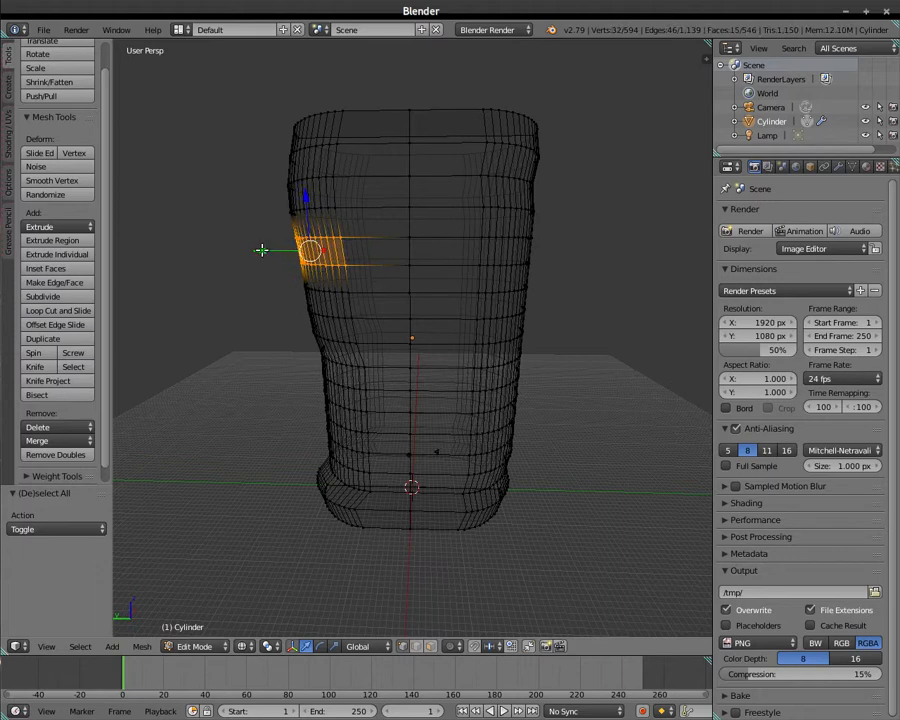
{"action": "key", "text": "g"}
{"action": "key", "text": "y"}
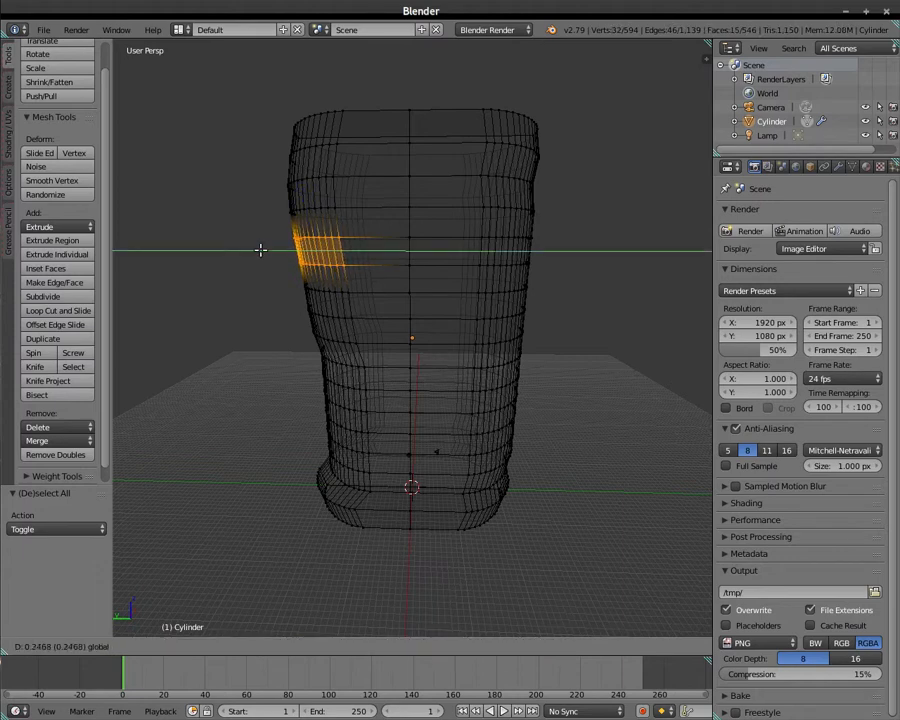
{"action": "left_click", "coordinate": [260, 250]}
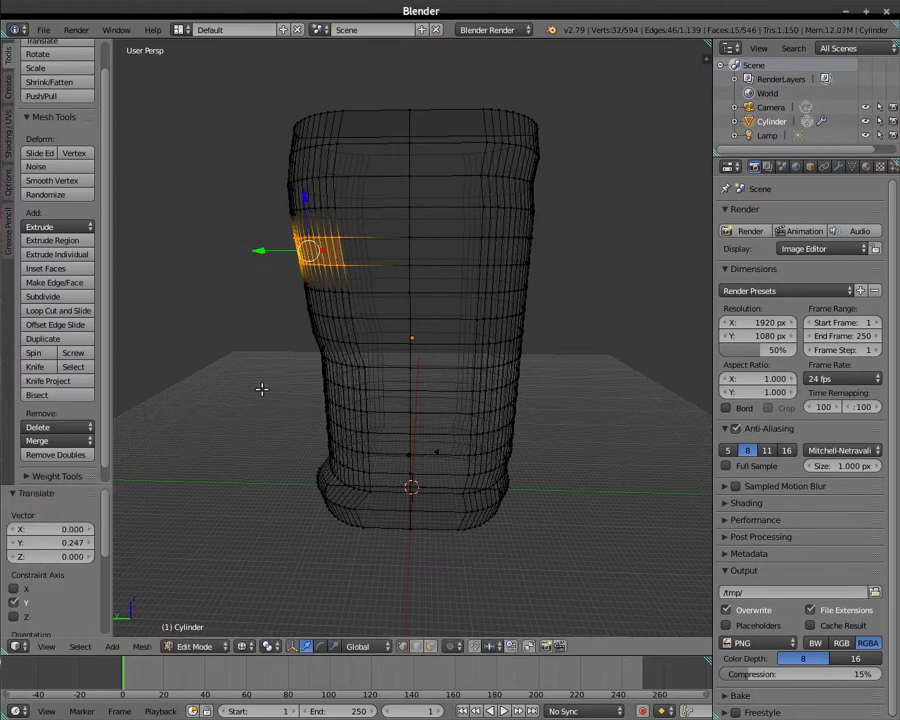
{"action": "key", "text": "a"}
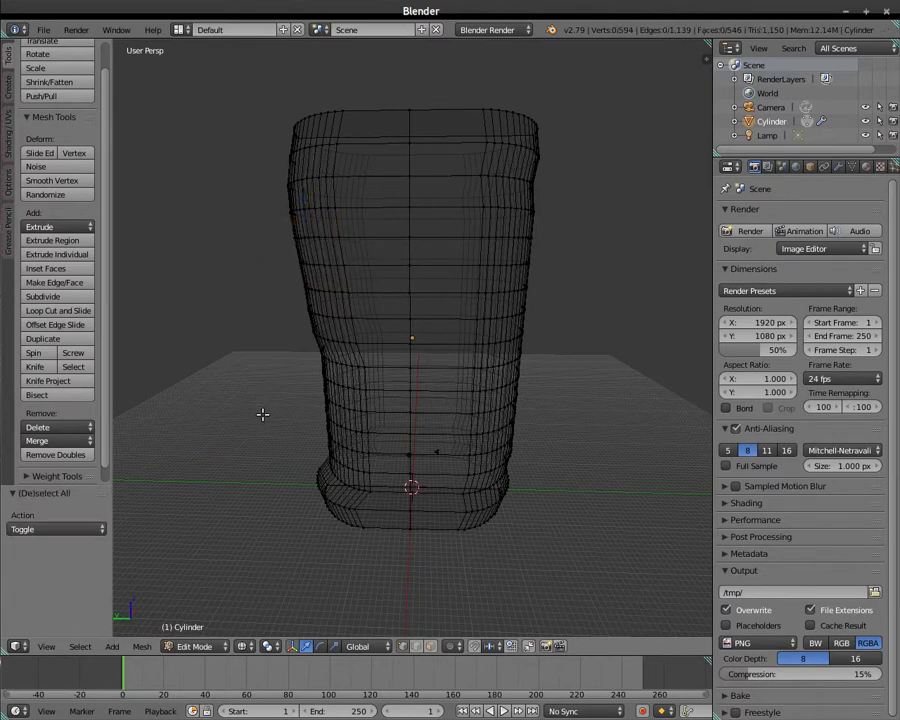
Set the viewport shading to Solid and switch the body from Edit Mode to Object Mode.
{"action": "left_click", "coordinate": [243, 647]}
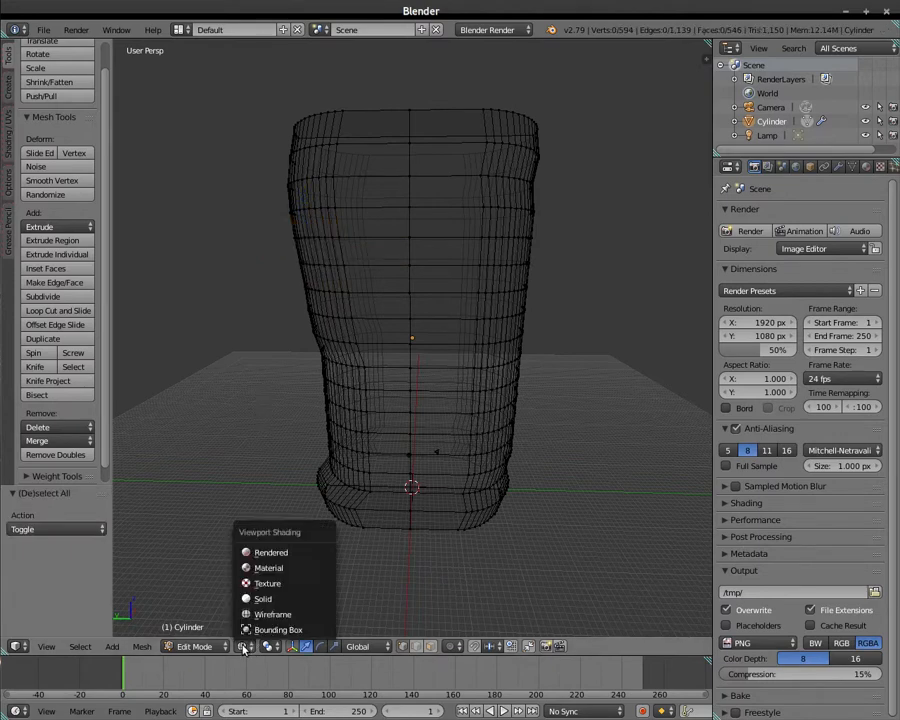
{"action": "left_click", "coordinate": [263, 599]}
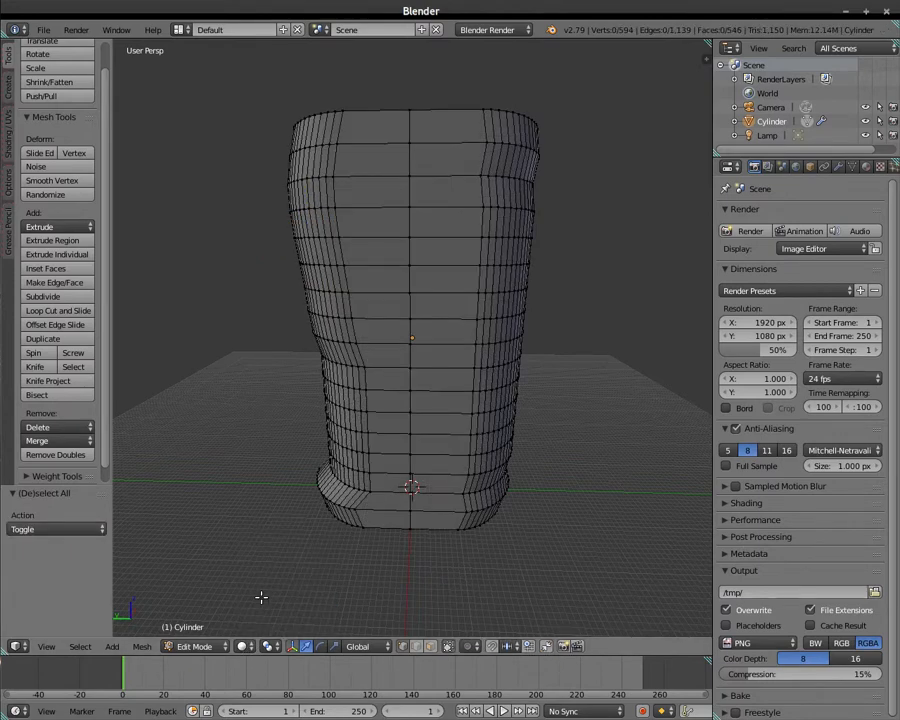
{"action": "left_click", "coordinate": [195, 649]}
{"action": "left_click", "coordinate": [176, 685]}
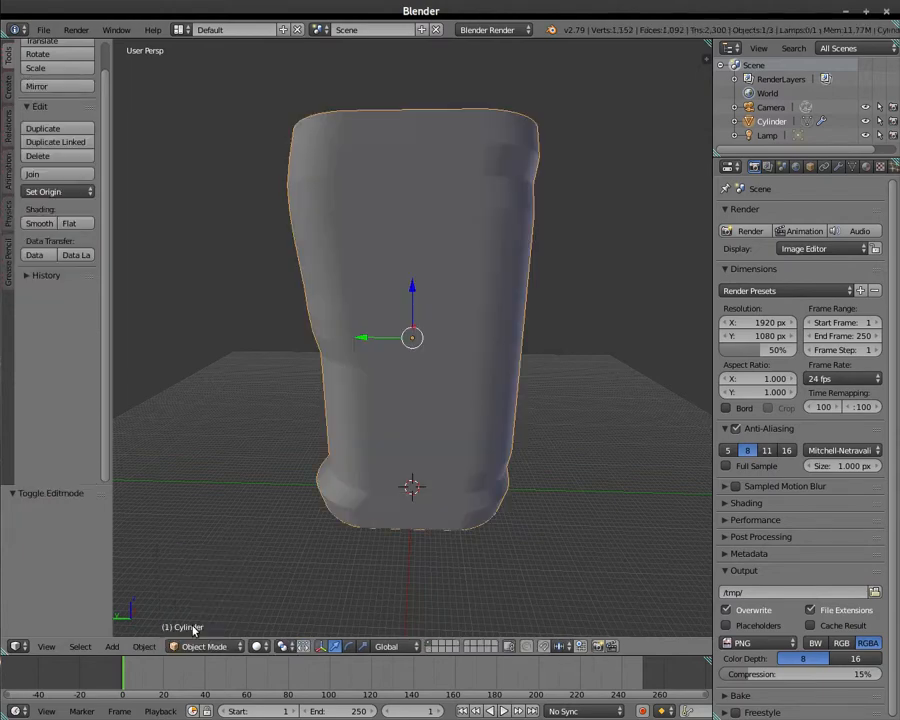
Apply smooth shading to the whole body and inspect its surface.
{"action": "mouse_move", "coordinate": [217, 531]}
{"action": "middle_mouse_down"}
{"action": "mouse_move", "coordinate": [251, 562]}
{"action": "mouse_move", "coordinate": [327, 542]}
{"action": "mouse_move", "coordinate": [443, 531]}
{"action": "mouse_move", "coordinate": [233, 538]}
{"action": "mouse_move", "coordinate": [207, 524]}
{"action": "mouse_move", "coordinate": [211, 500]}
{"action": "mouse_move", "coordinate": [222, 539]}
{"action": "middle_mouse_up"}
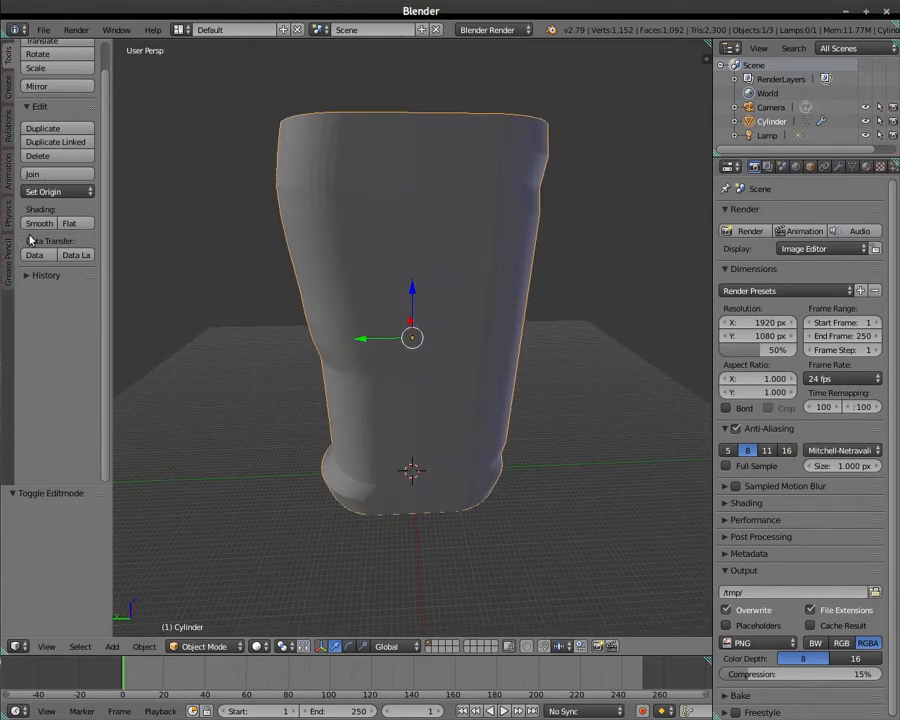
{"action": "scroll", "coordinate": [76, 172], "scroll_direction": "up", "scroll_amount": 2}
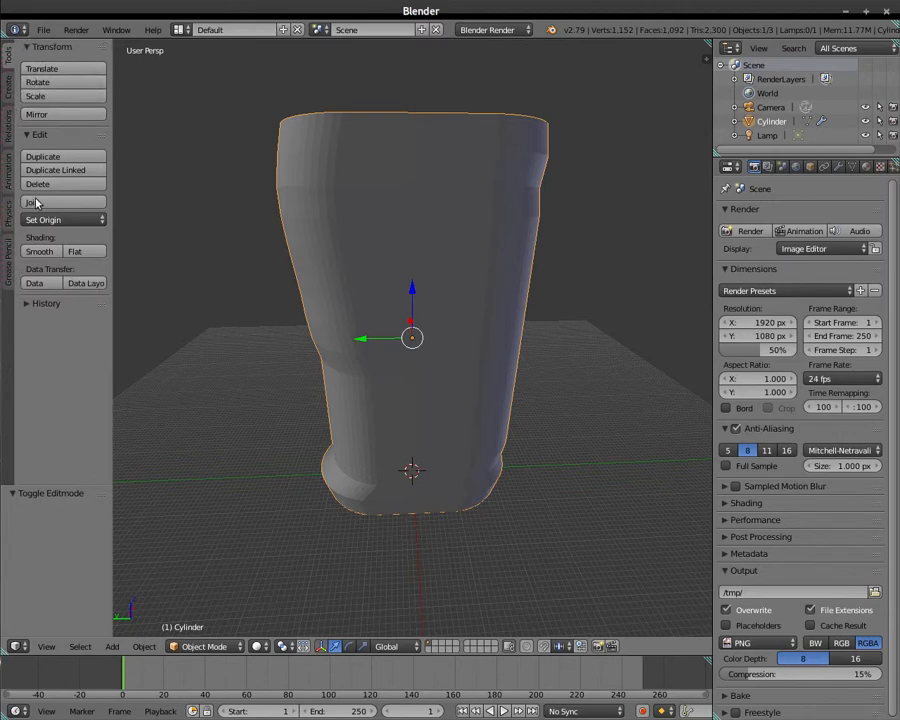
{"action": "left_click", "coordinate": [38, 252]}
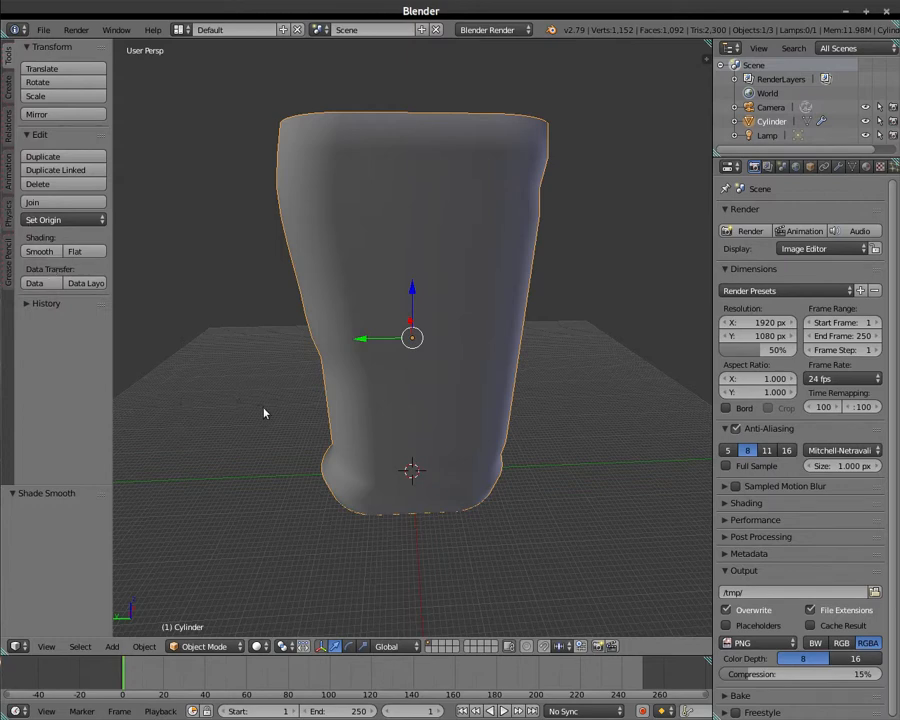
{"action": "middle_click_drag", "start_coordinate": [264, 412], "coordinate": [226, 394]}
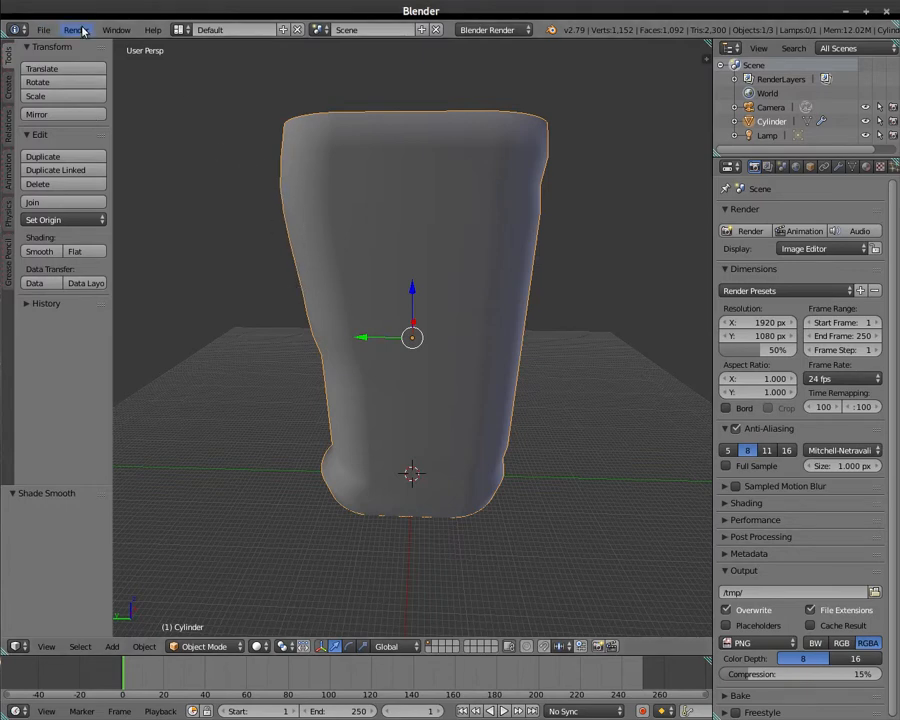
Export the body as an STL file named box_tuto1 in the home folder.
{"action": "left_click", "coordinate": [42, 30]}
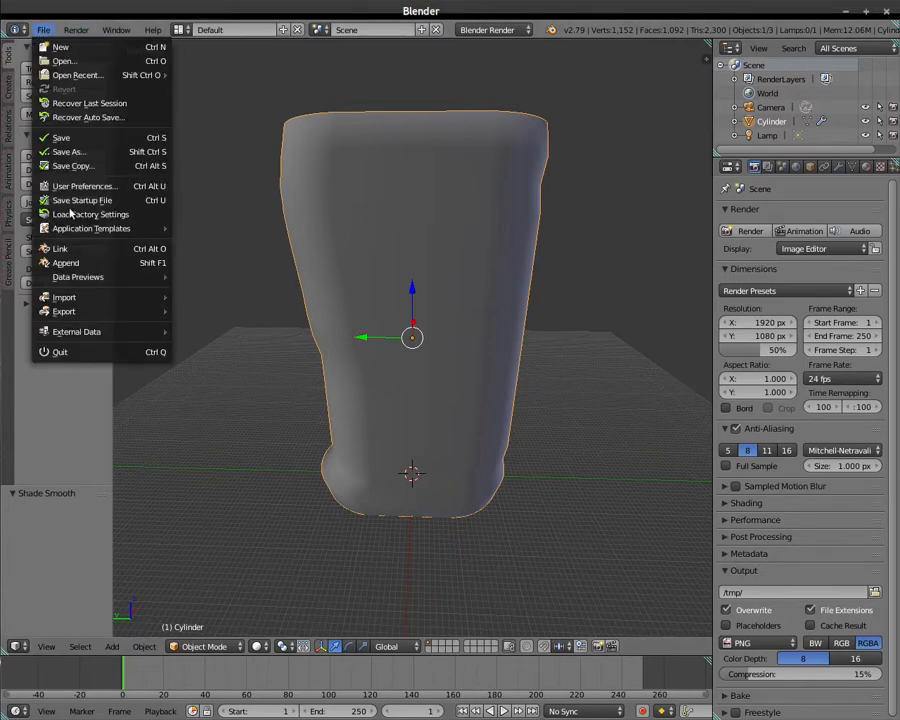
{"action": "mouse_move", "coordinate": [76, 313]}
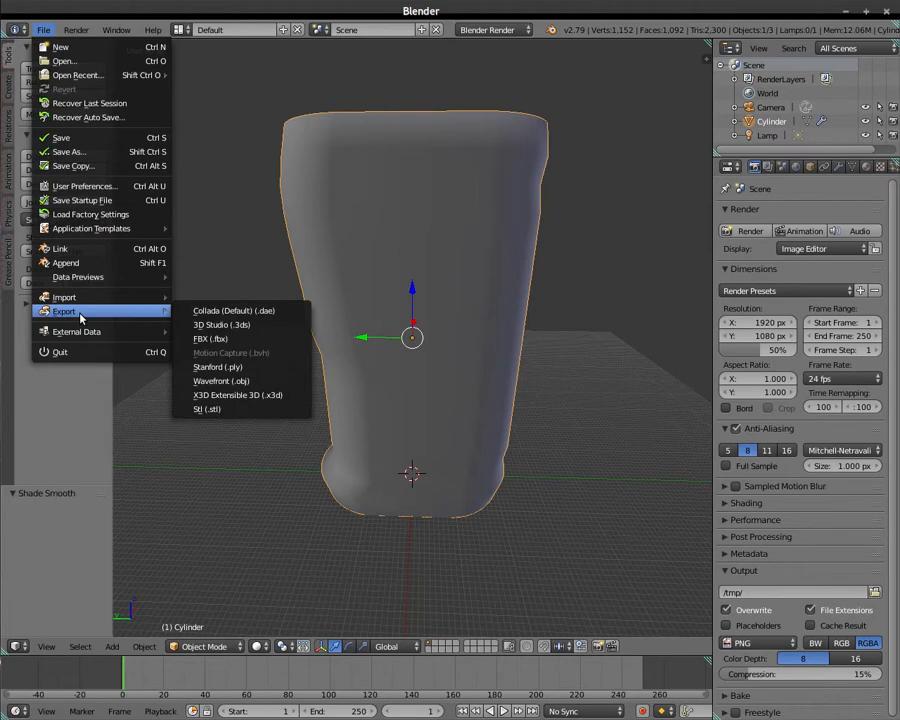
{"action": "left_click", "coordinate": [257, 411]}
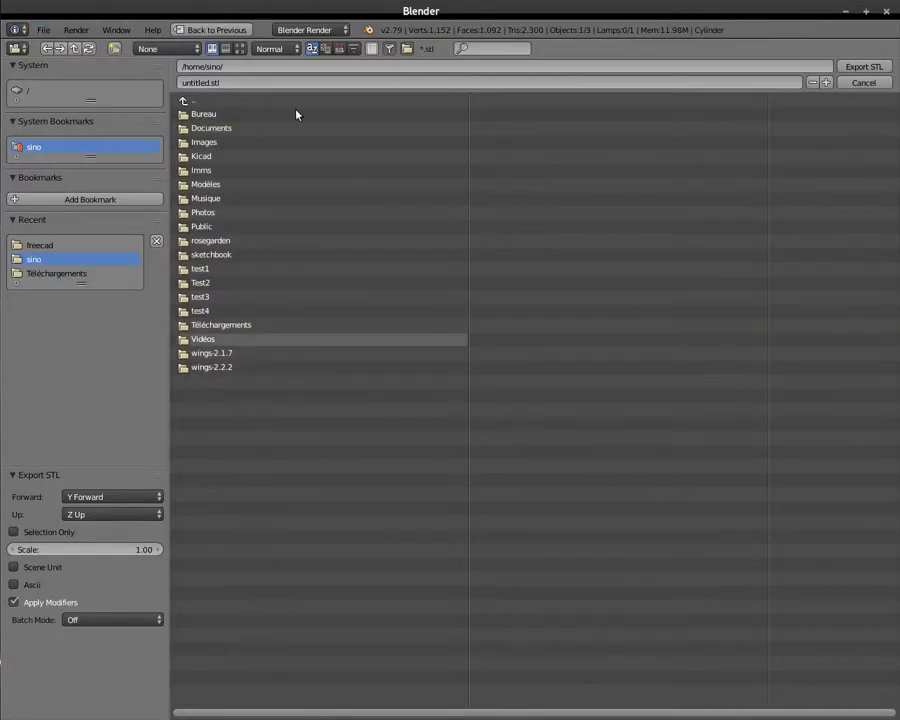
{"action": "left_click", "coordinate": [216, 84]}
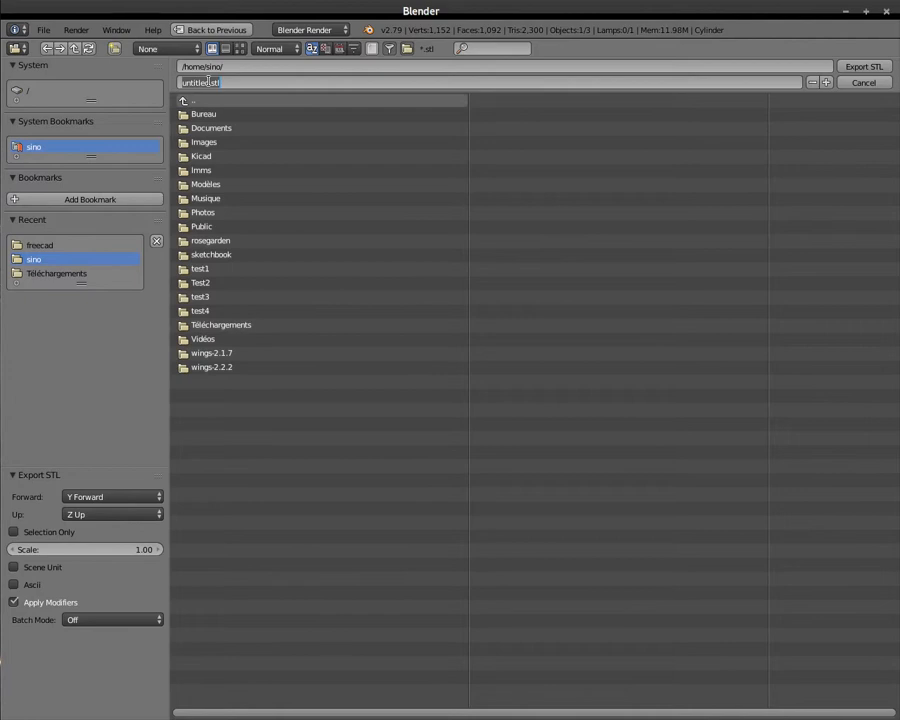
{"action": "left_click_drag", "start_coordinate": [208, 81], "coordinate": [168, 87]}
{"action": "type", "text": "box_tuto1"}
{"action": "left_click", "coordinate": [858, 67]}
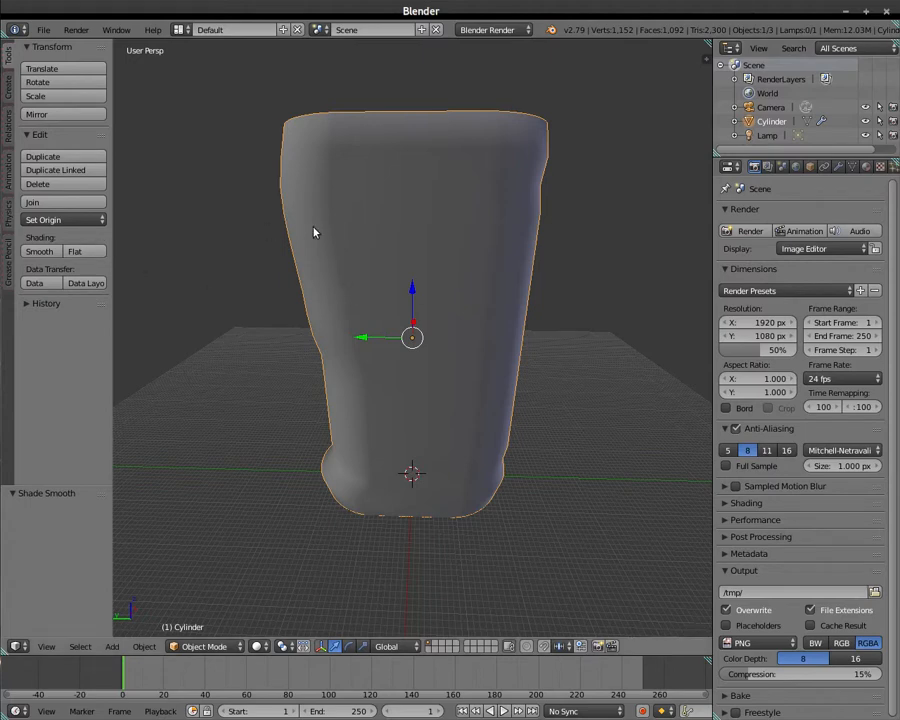
Close Blender and open the Template_1 design for editing in Tinkercad.
{"action": "left_click", "coordinate": [886, 14]}
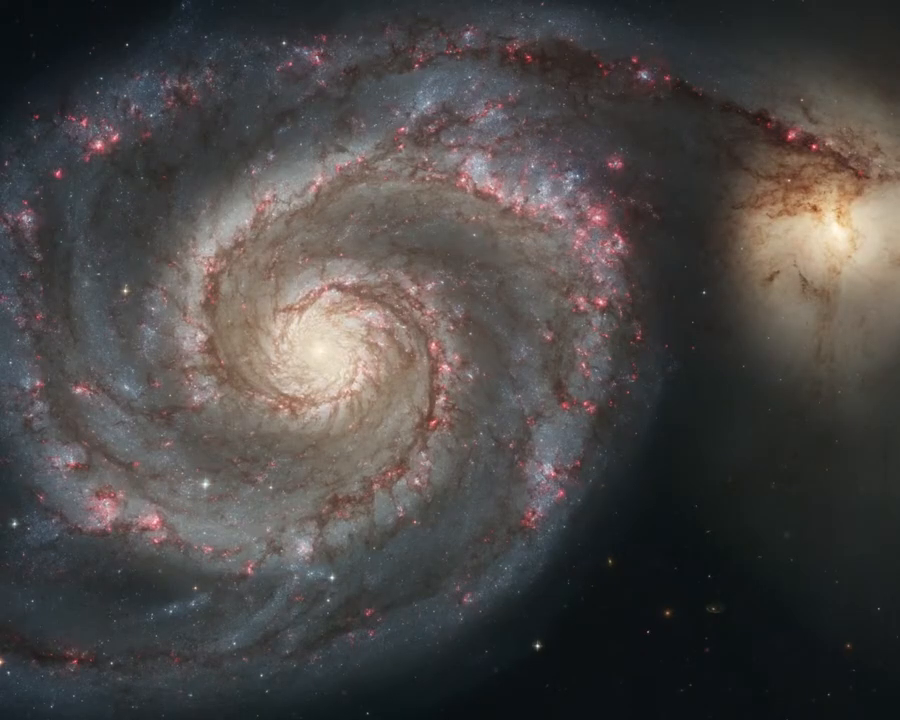
{"action": "left_click_drag", "start_coordinate": [62, 676], "coordinate": [112, 3]}
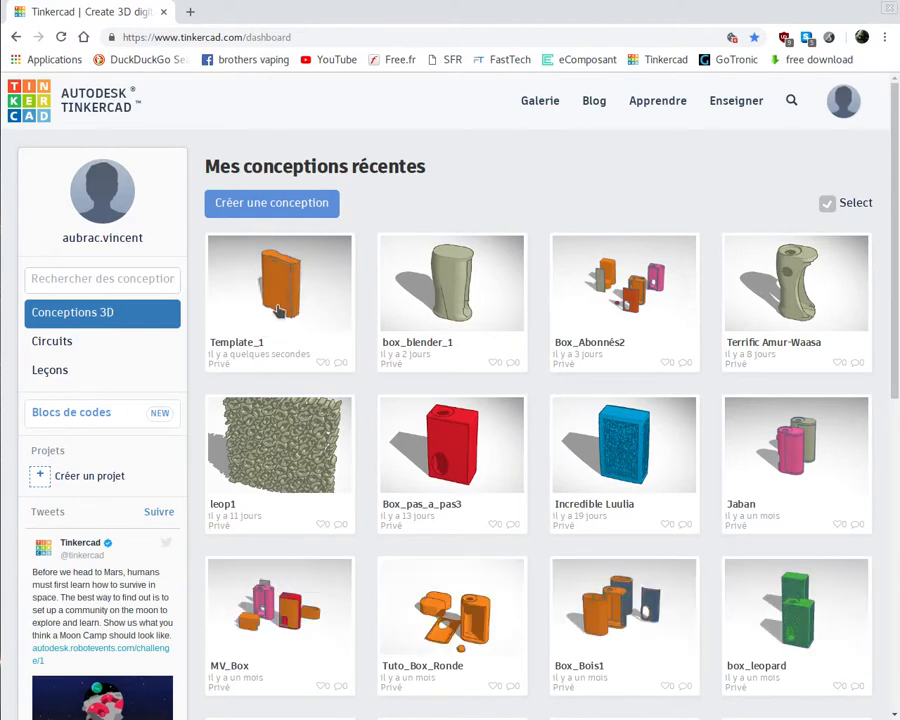
{"action": "mouse_move", "coordinate": [268, 320]}
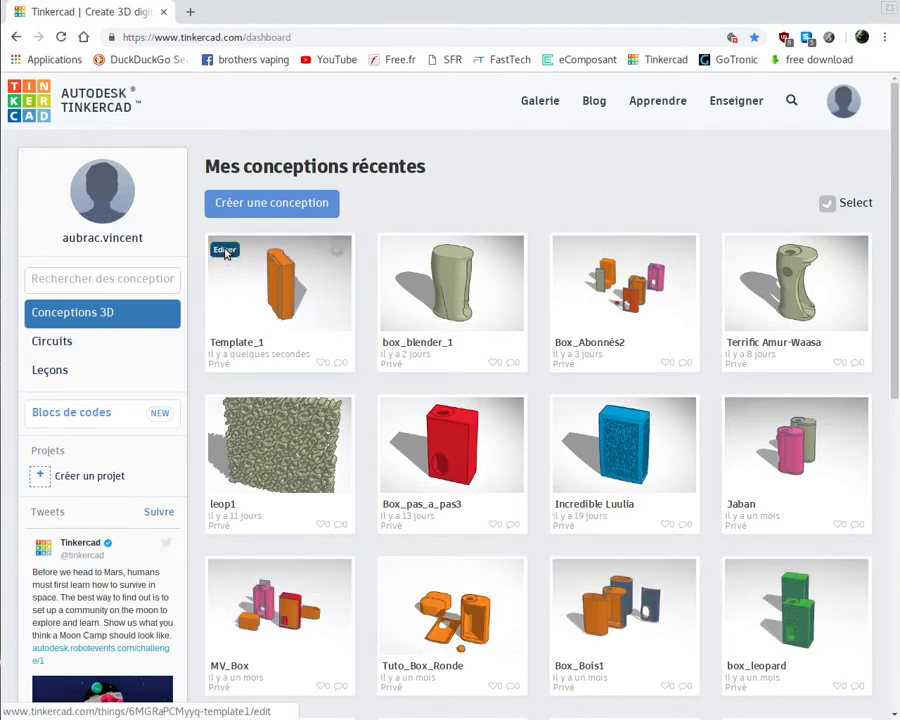
{"action": "left_click", "coordinate": [225, 251]}
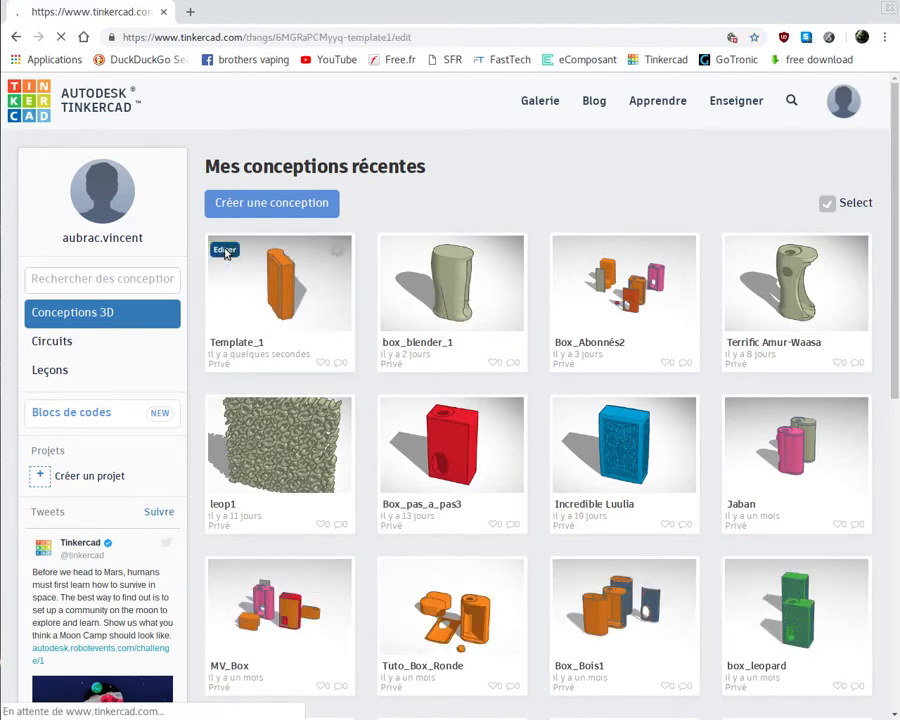
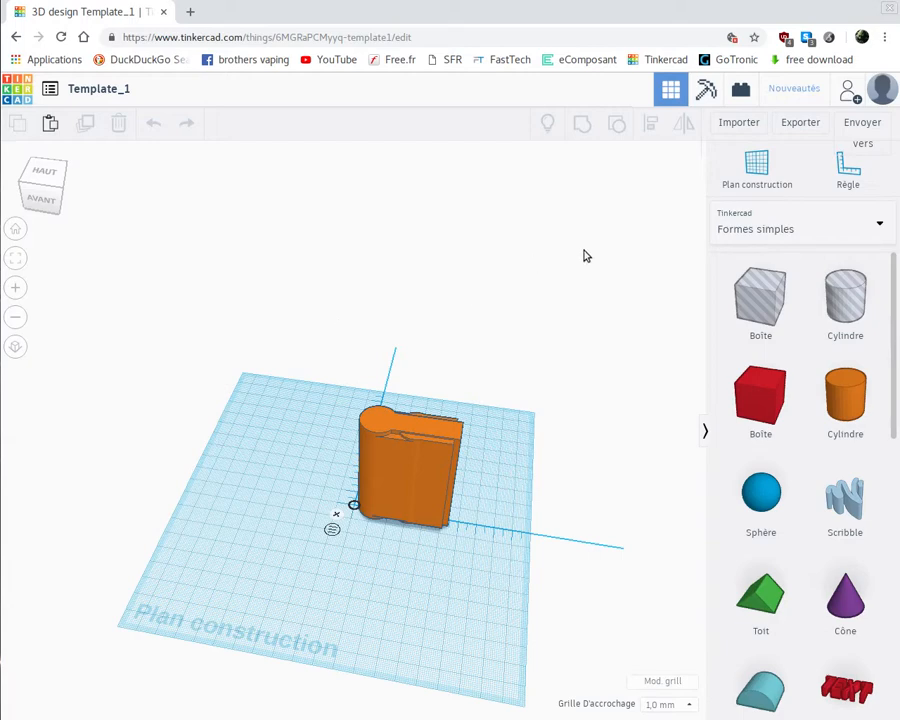
Import box_tuto1.stl from the home folder into the design at scale 100.
{"action": "left_click", "coordinate": [737, 122]}
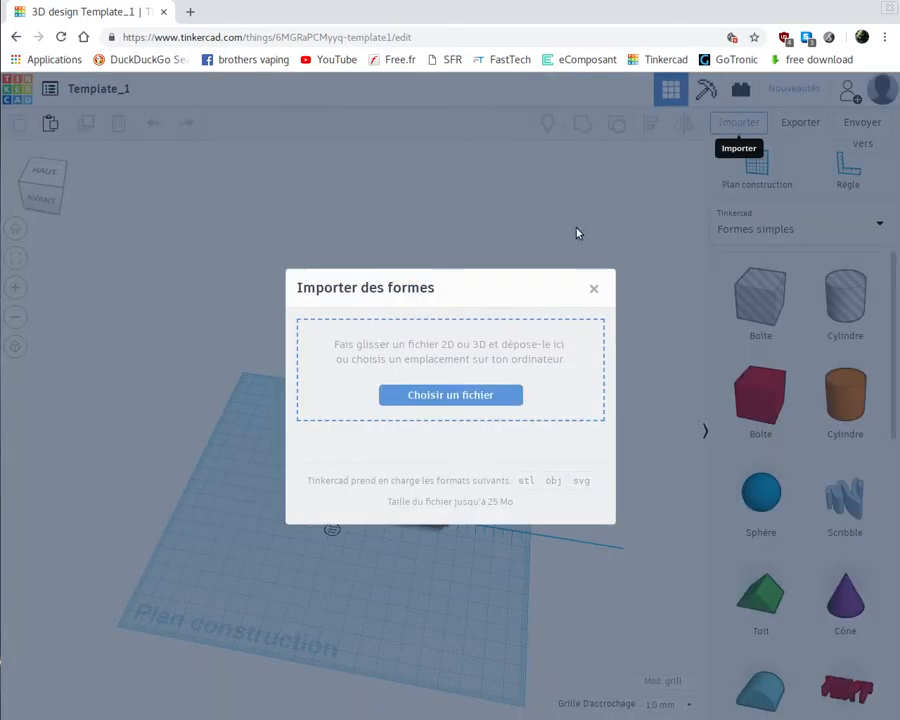
{"action": "left_click", "coordinate": [433, 402]}
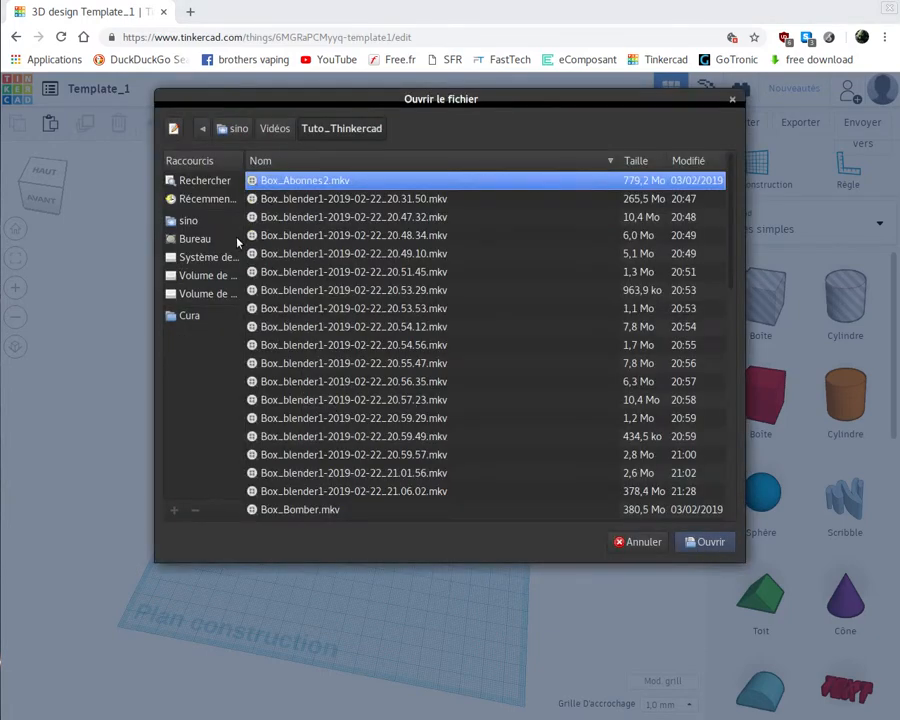
{"action": "left_click", "coordinate": [187, 220]}
{"action": "scroll", "coordinate": [354, 389], "scroll_direction": "down", "scroll_amount": 4}
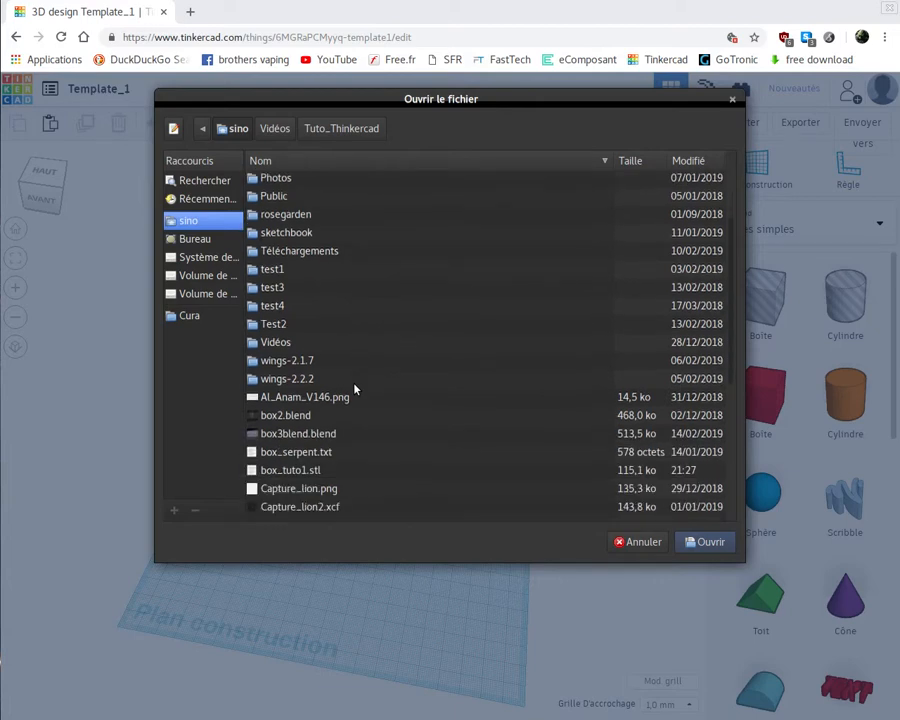
{"action": "scroll", "coordinate": [354, 389], "scroll_direction": "down", "scroll_amount": 2}
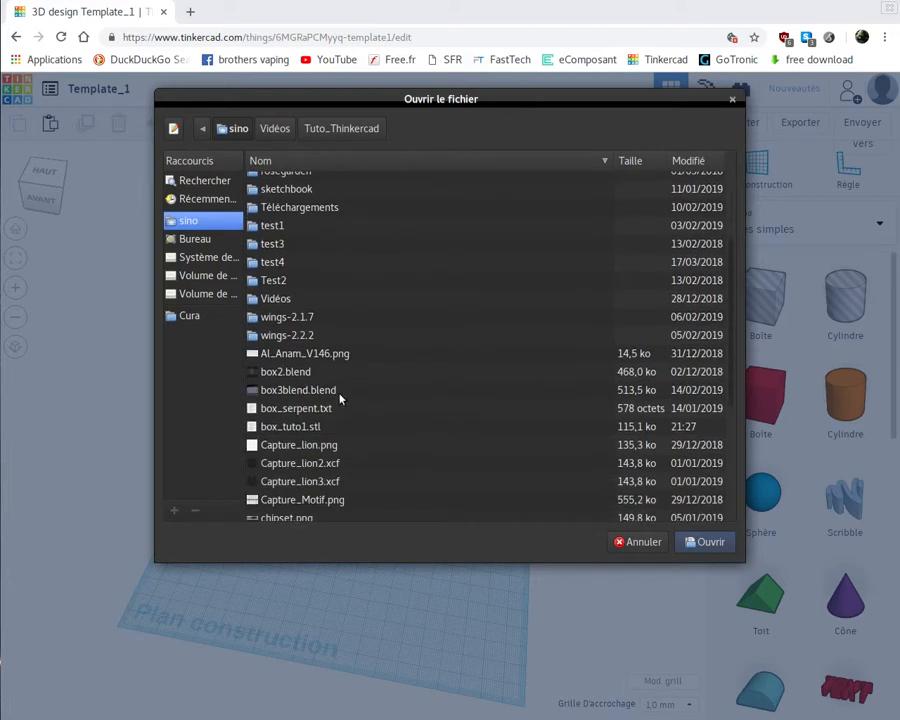
{"action": "left_click", "coordinate": [280, 428]}
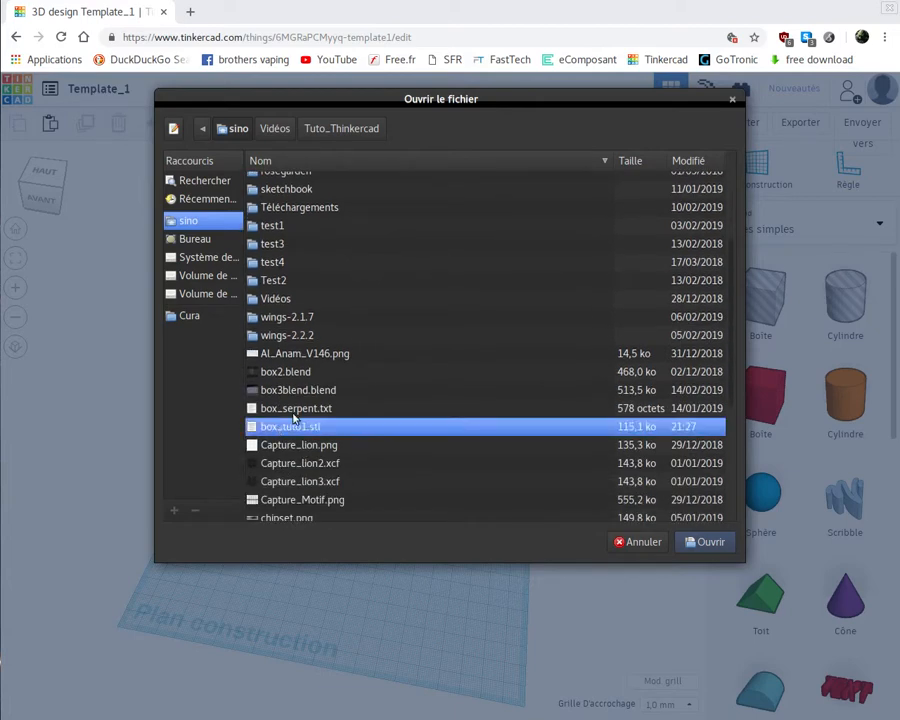
{"action": "left_click", "coordinate": [711, 543]}
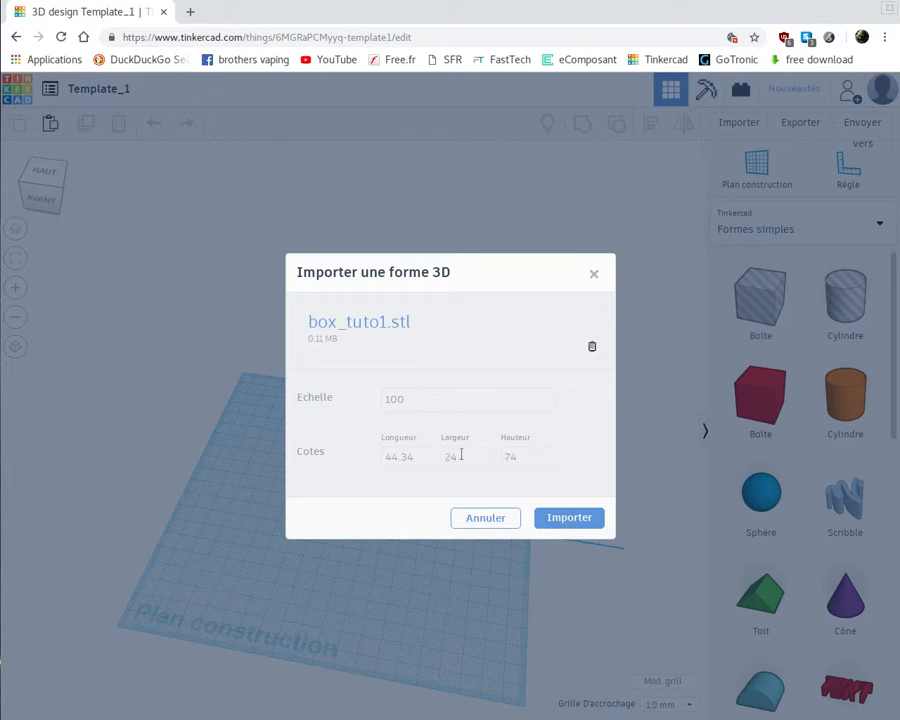
{"action": "left_click", "coordinate": [561, 520]}
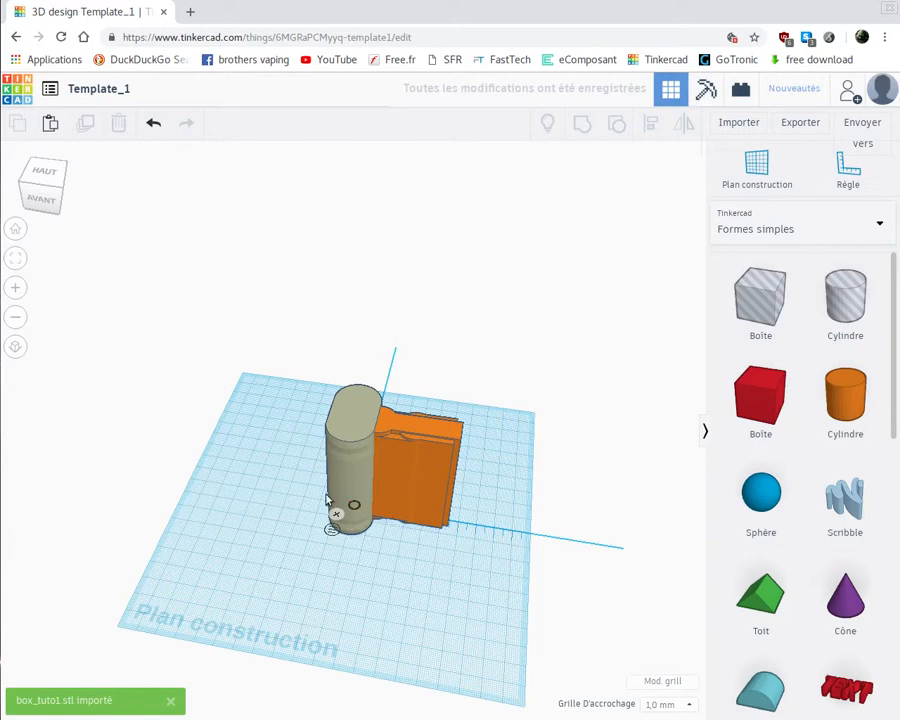
Move the imported body clear of the orange template, about -46 and -55 mm from the ruler origin, and rotate it 90° about the vertical axis.
{"action": "left_click_drag", "start_coordinate": [352, 492], "coordinate": [295, 508]}
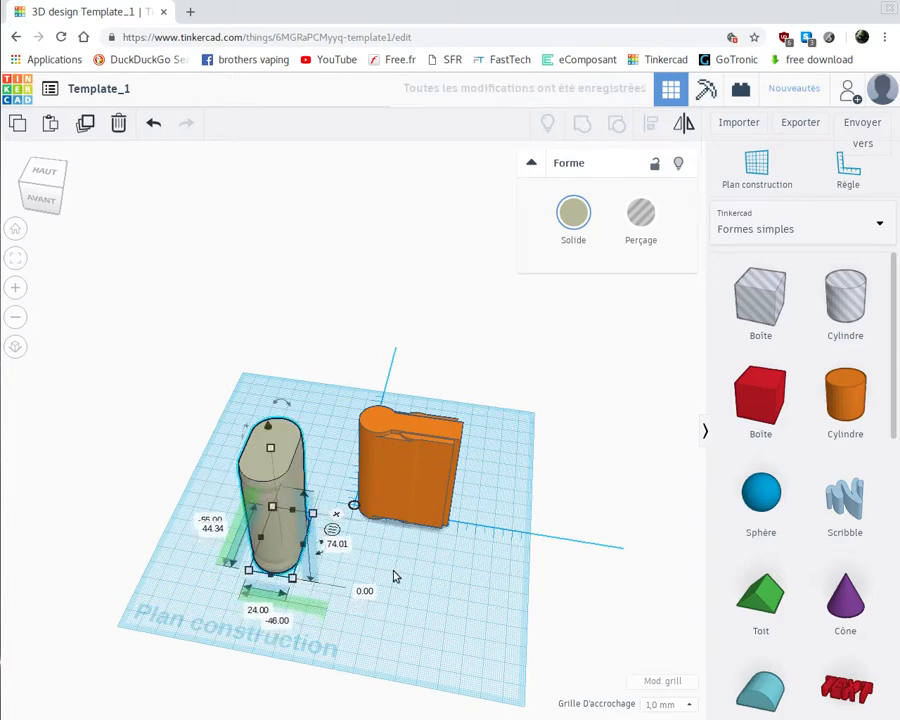
{"action": "right_click_drag", "start_coordinate": [395, 577], "coordinate": [363, 590]}
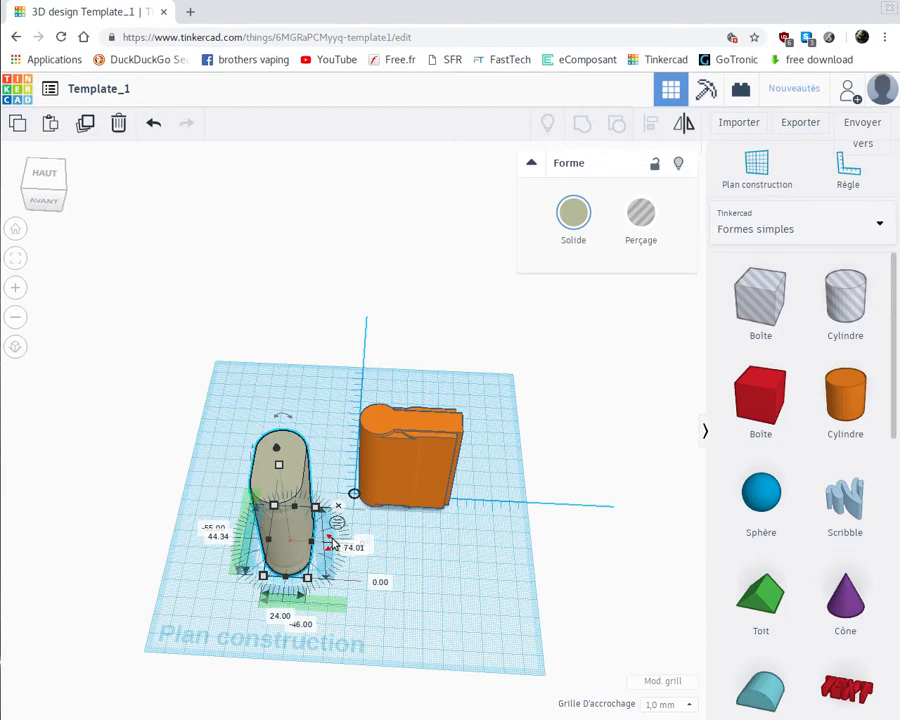
{"action": "left_click", "coordinate": [366, 545]}
{"action": "scroll", "coordinate": [368, 586], "scroll_direction": "up", "scroll_amount": 1}
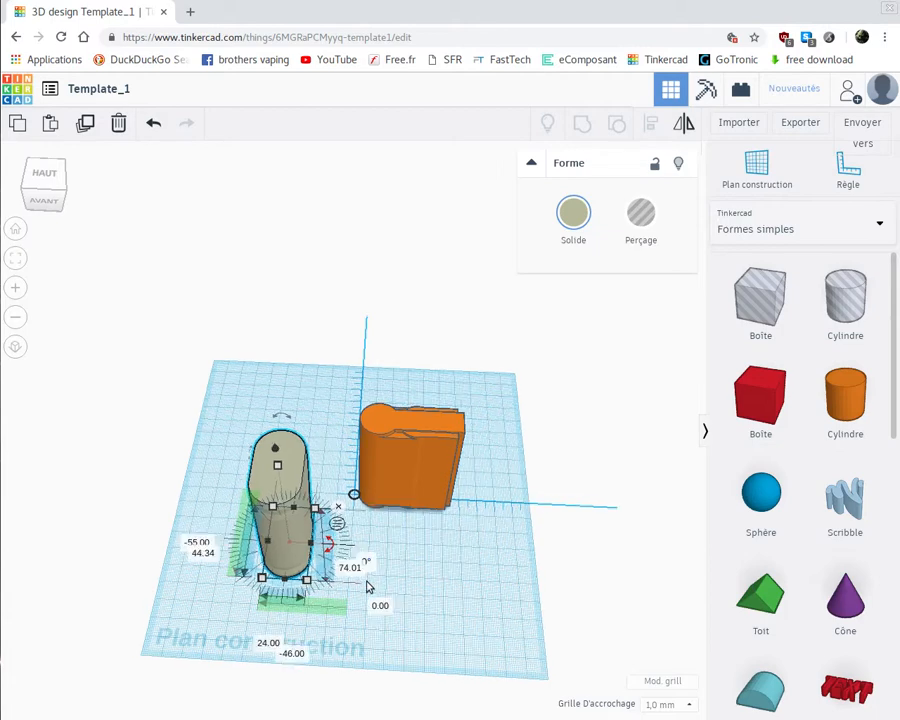
{"action": "scroll", "coordinate": [368, 586], "scroll_direction": "up", "scroll_amount": 2}
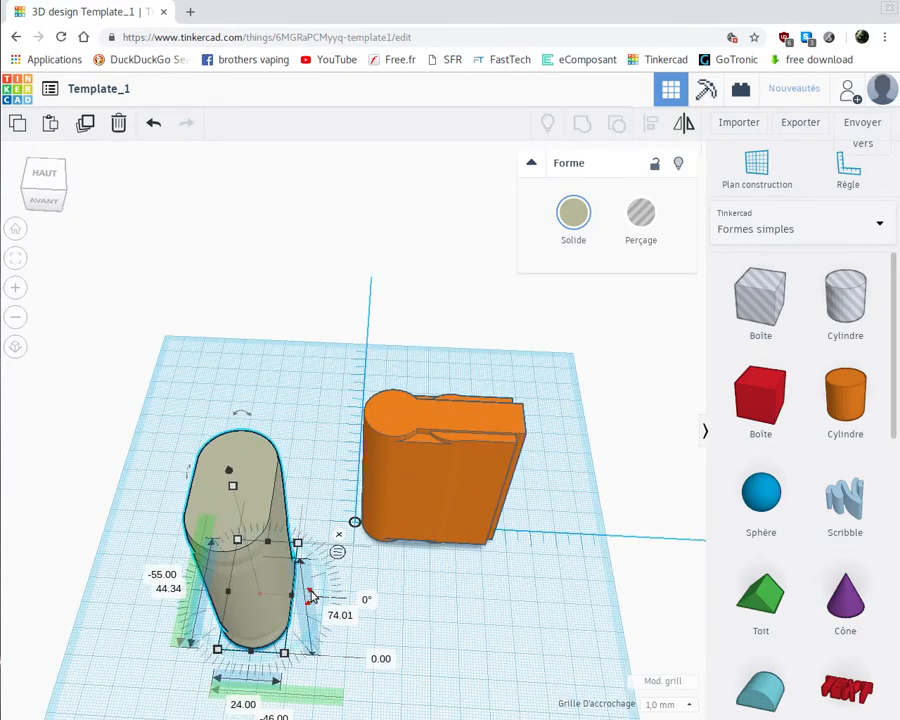
{"action": "left_click", "coordinate": [366, 598]}
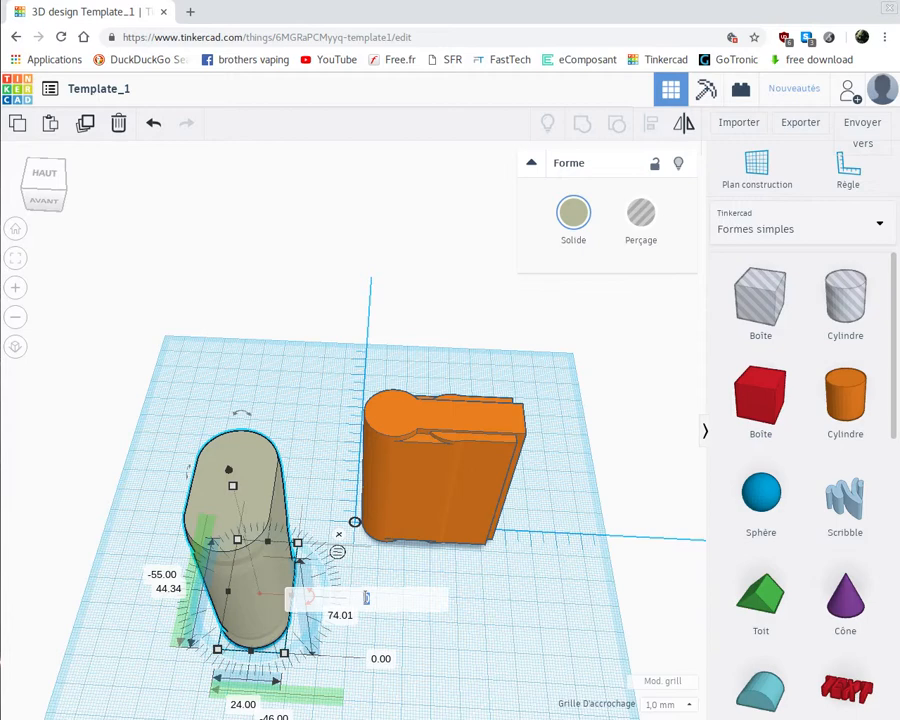
{"action": "type", "text": "90"}
{"action": "key", "text": "Return"}
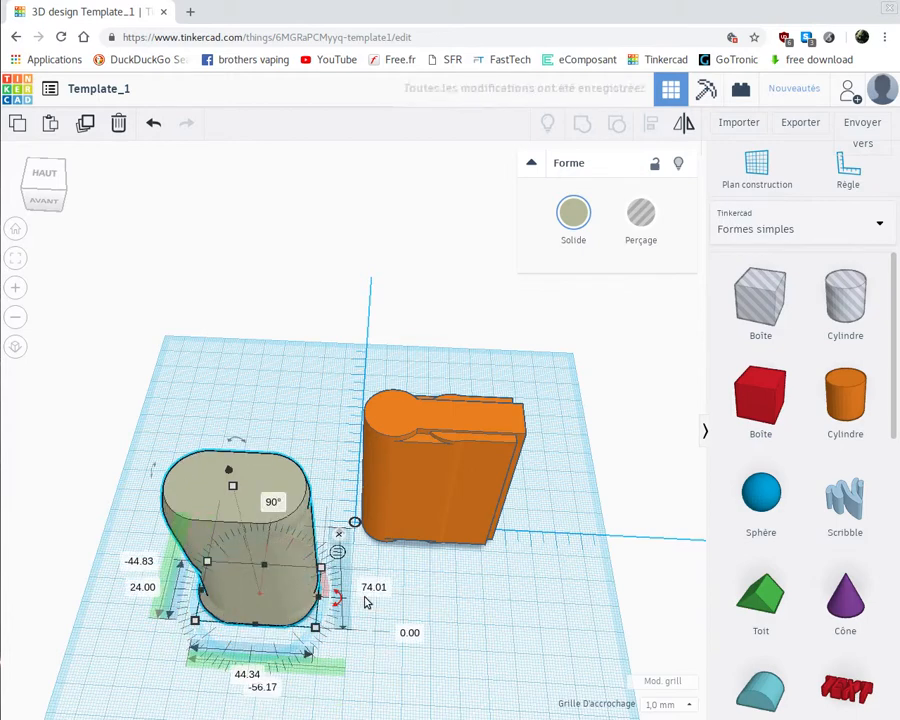
Duplicate the orange template and move the copy behind the imported body, about -94 and 43 mm from the ruler origin.
{"action": "middle_click_drag", "start_coordinate": [372, 635], "coordinate": [372, 572]}
{"action": "right_click_drag", "start_coordinate": [396, 581], "coordinate": [392, 643]}
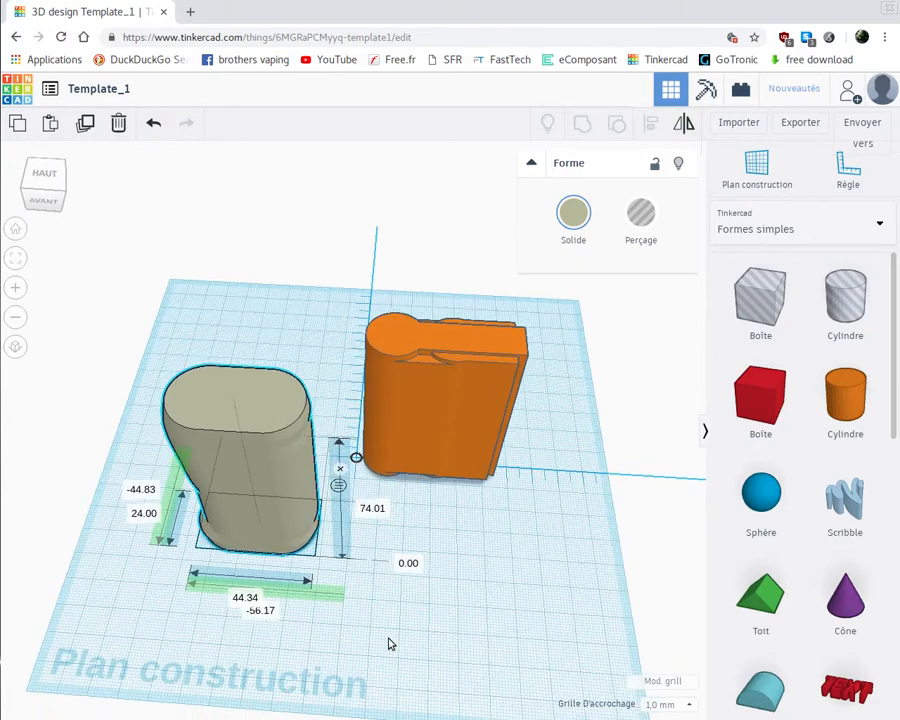
{"action": "left_click", "coordinate": [441, 357]}
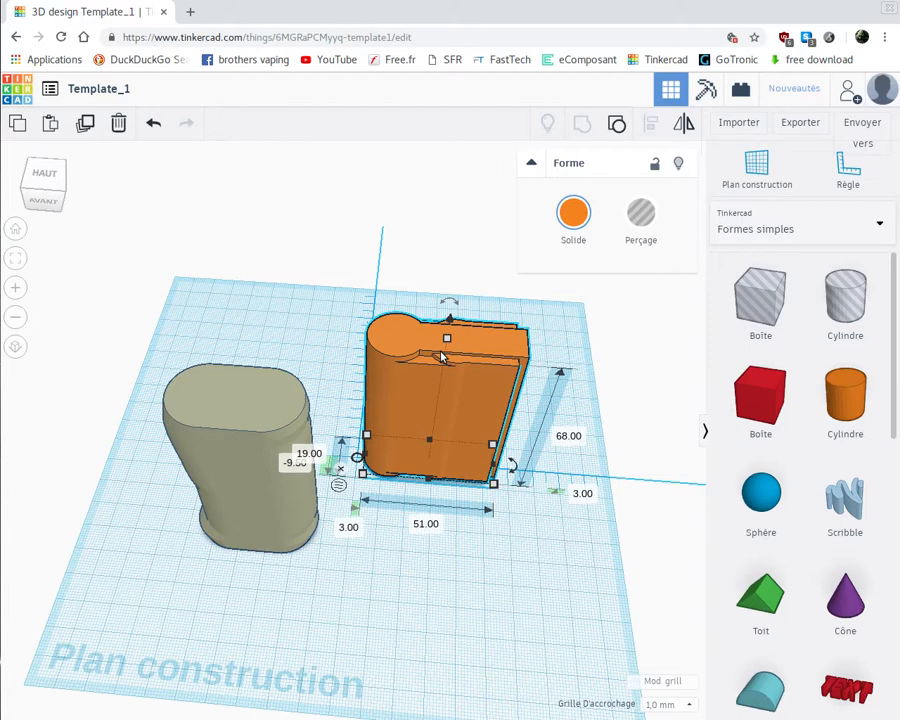
{"action": "key", "text": "ctrl+v"}
{"action": "left_click_drag", "start_coordinate": [448, 352], "coordinate": [240, 254]}
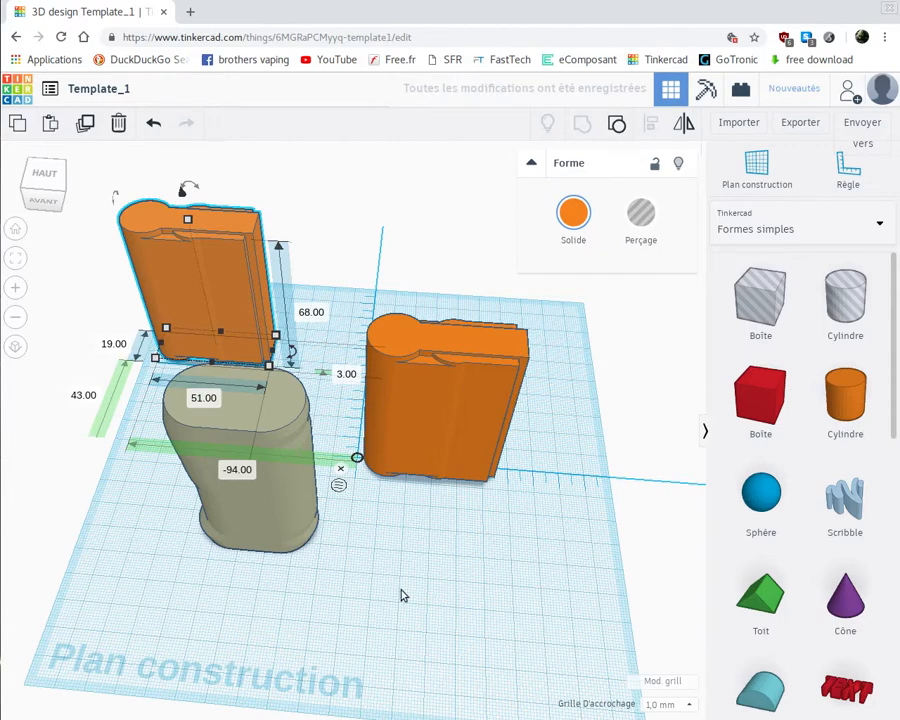
Turn the original orange template into a hole and move the imported body over it, about -0.34 and -11 mm from the ruler origin.
{"action": "right_click_drag", "start_coordinate": [436, 547], "coordinate": [457, 388]}
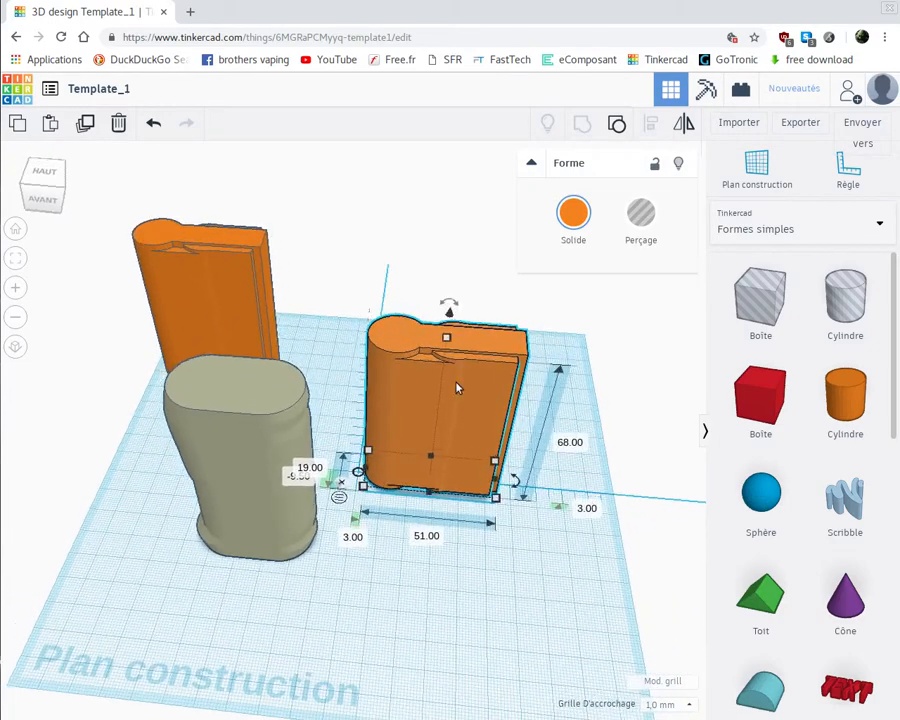
{"action": "left_click", "coordinate": [641, 213]}
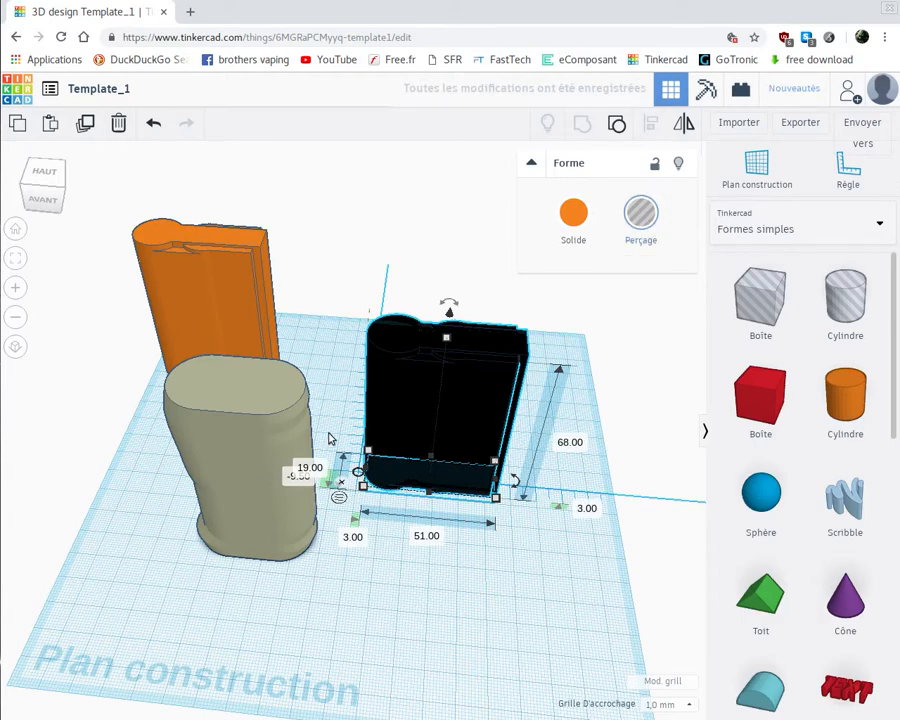
{"action": "left_click_drag", "start_coordinate": [255, 445], "coordinate": [430, 417]}
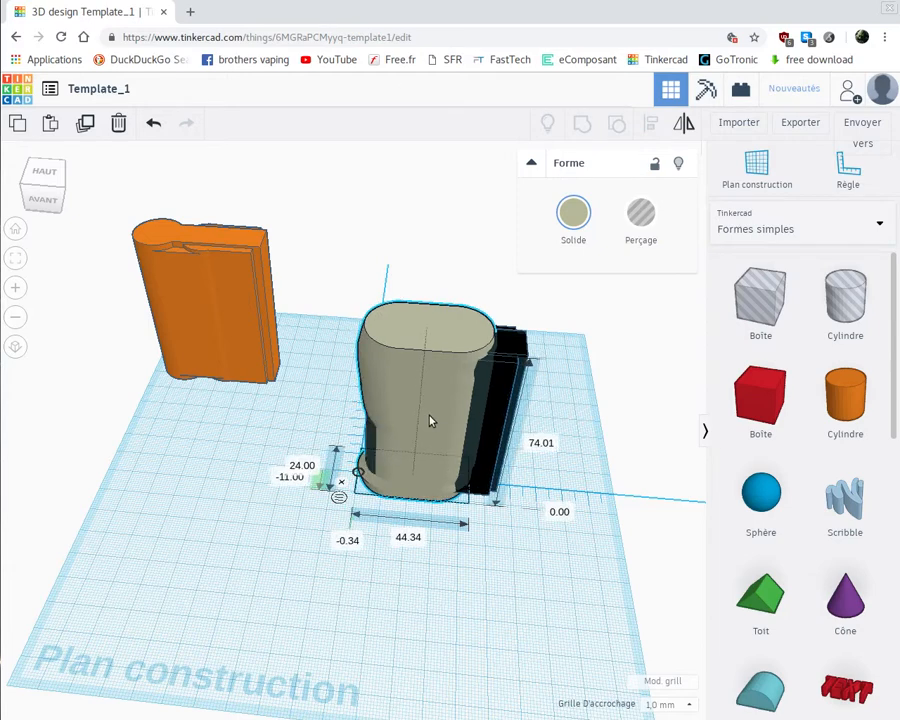
Set the body's front-to-back offset from the ruler origin to -12 mm and its width to 41 mm.
{"action": "left_click", "coordinate": [290, 478]}
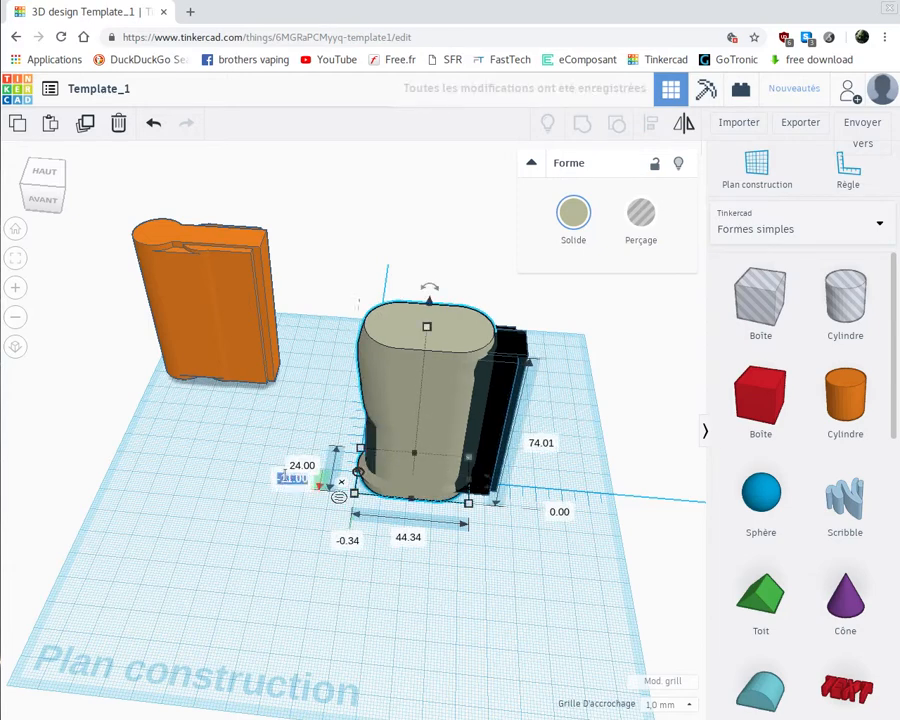
{"action": "key", "text": "BackSpace"}
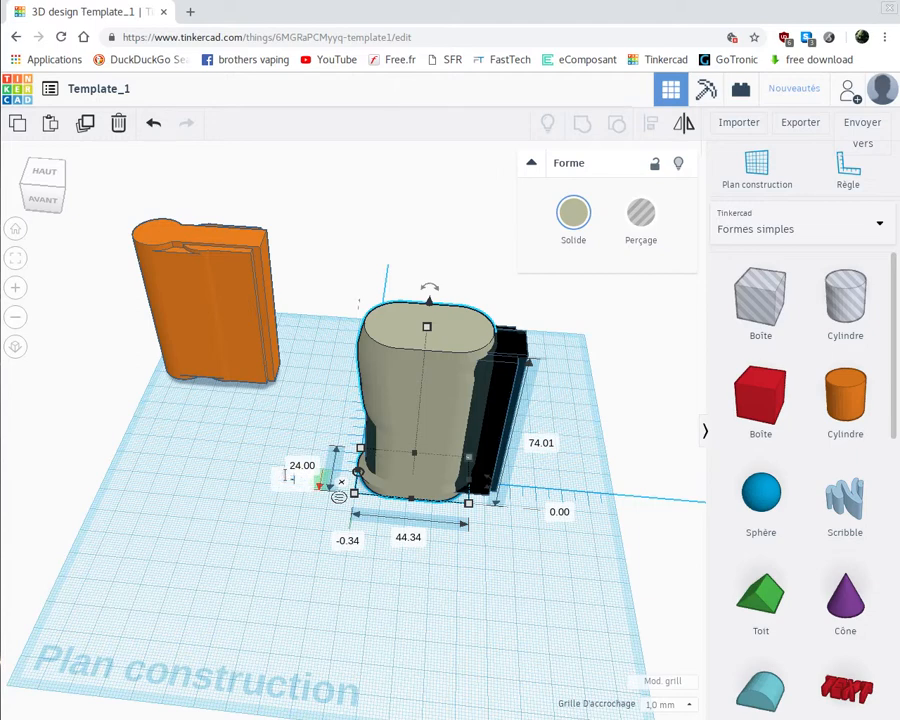
{"action": "type", "text": "-12"}
{"action": "key", "text": "Return"}
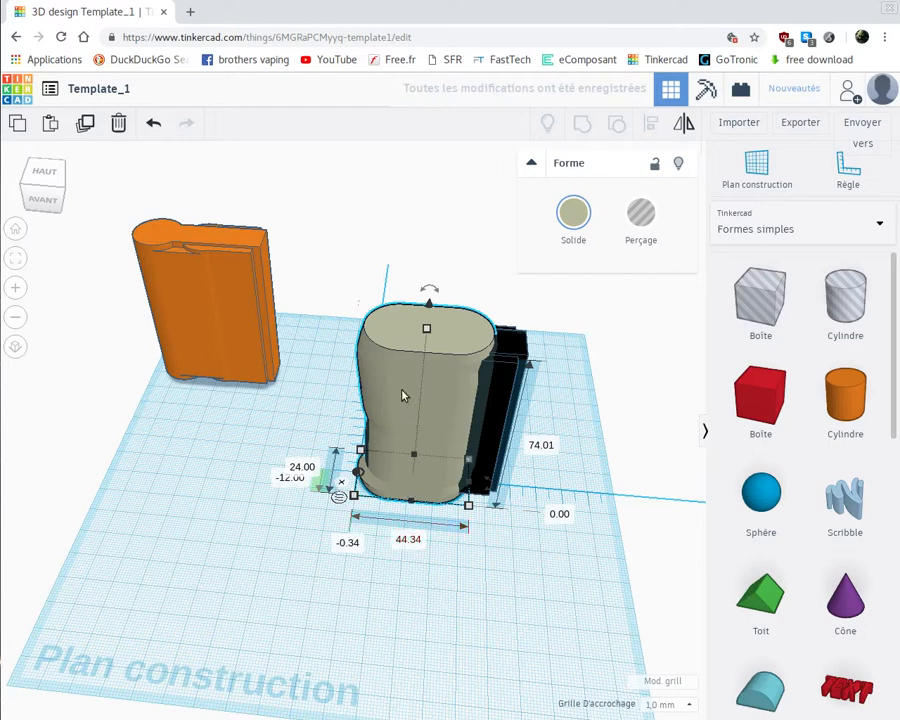
{"action": "left_click", "coordinate": [403, 537]}
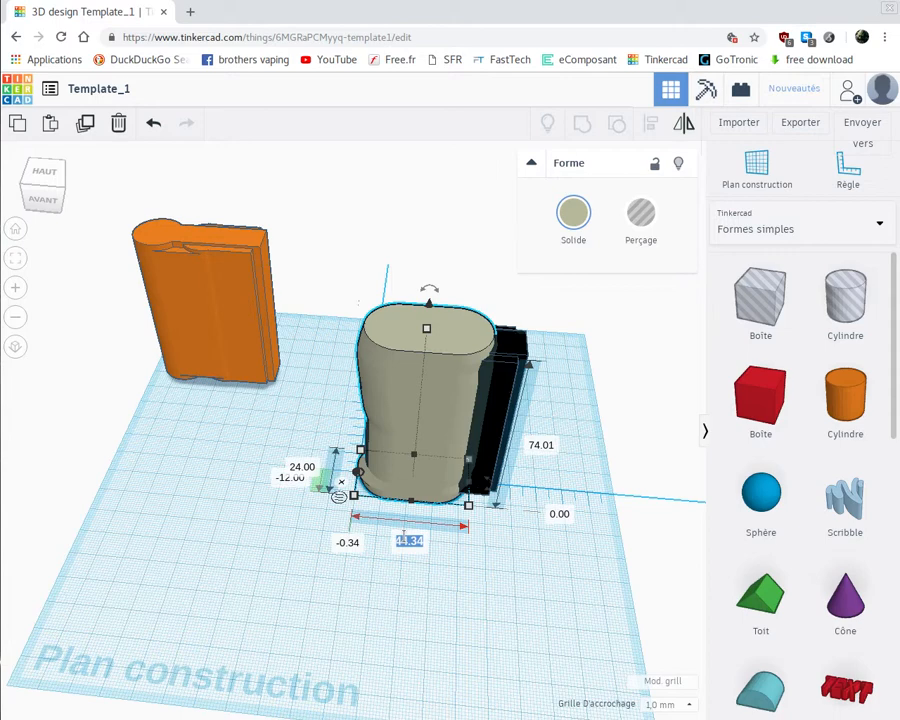
{"action": "type", "text": "41"}
{"action": "key", "text": "Return"}
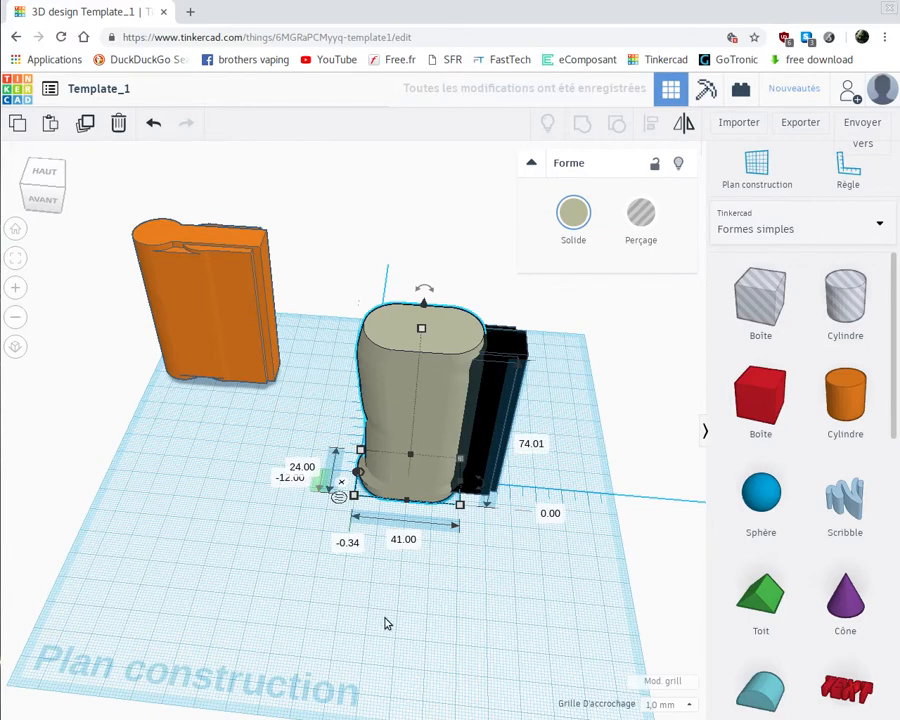
Group the body with the overlapping template hole to cut the template's shape out of it.
{"action": "middle_click_drag", "start_coordinate": [398, 589], "coordinate": [402, 631]}
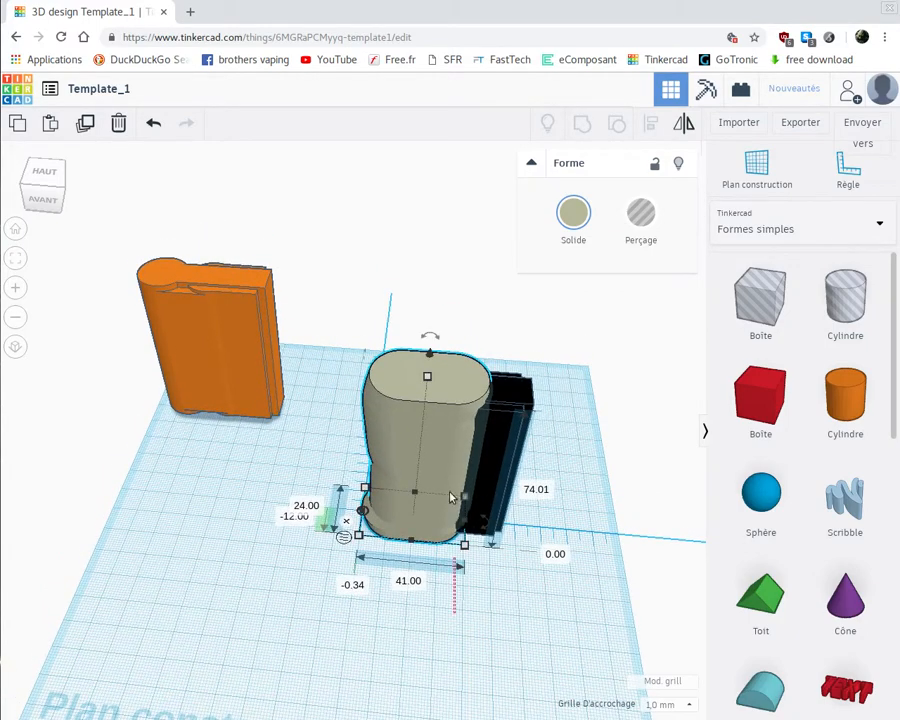
{"action": "left_click_drag", "start_coordinate": [455, 612], "coordinate": [388, 432]}
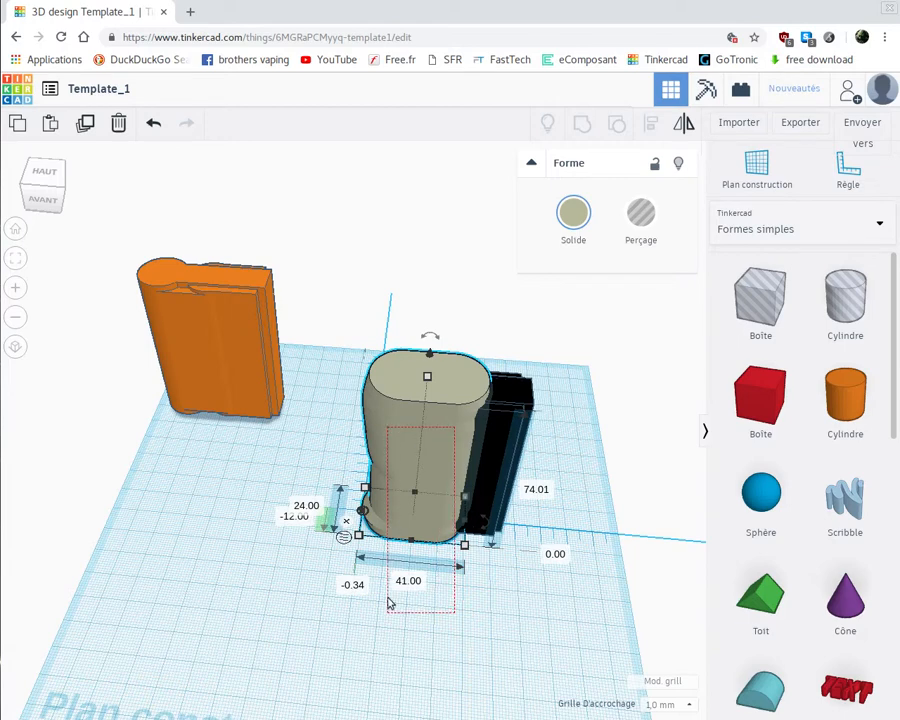
{"action": "left_click_drag", "start_coordinate": [390, 603], "coordinate": [391, 605]}
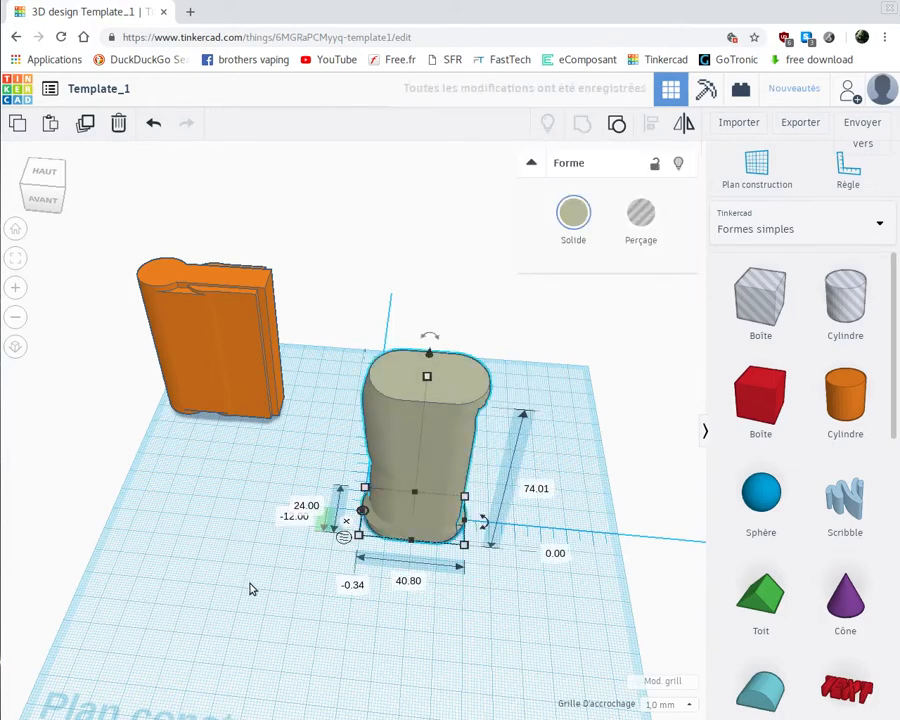
Place a hole cylinder beside the body's slotted side and rotate it 90° so that it lies horizontally.
{"action": "right_click_drag", "start_coordinate": [493, 597], "coordinate": [519, 496]}
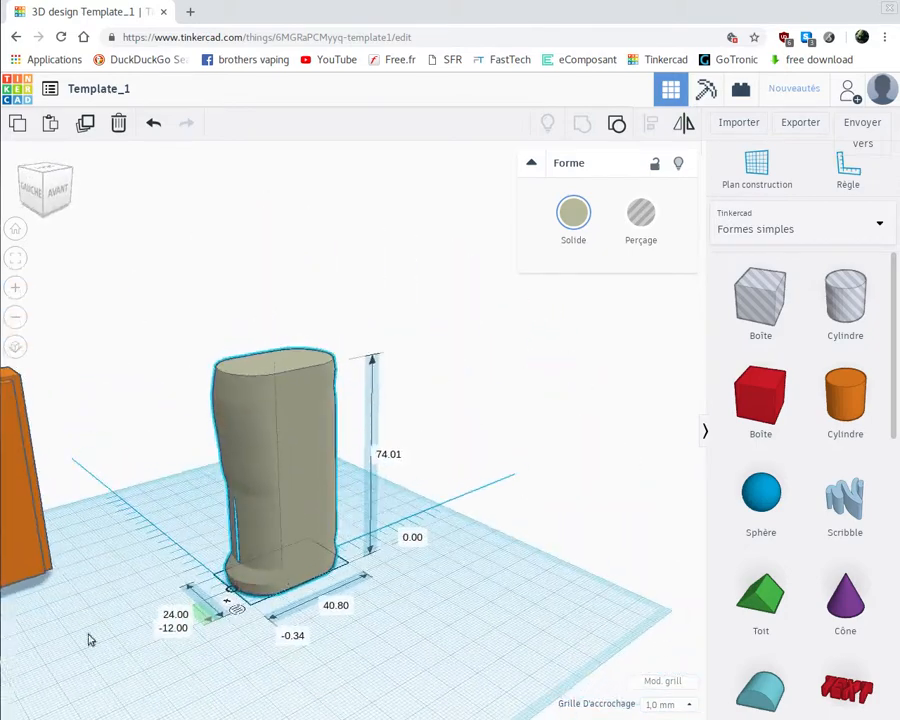
{"action": "right_click_drag", "start_coordinate": [86, 655], "coordinate": [160, 654]}
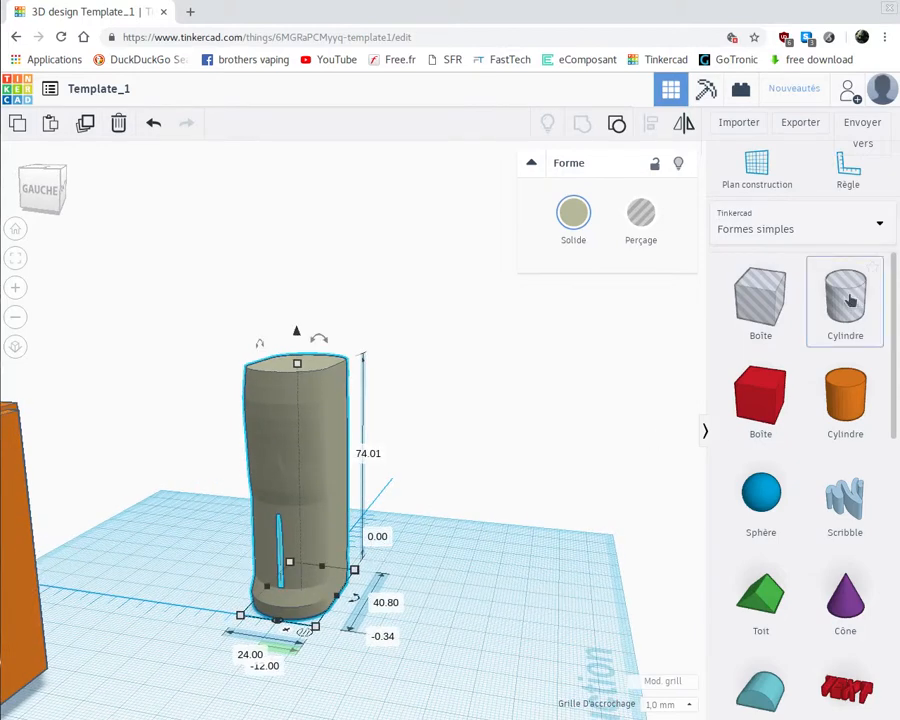
{"action": "left_click_drag", "start_coordinate": [846, 298], "coordinate": [249, 677]}
{"action": "right_click_drag", "start_coordinate": [391, 671], "coordinate": [257, 671]}
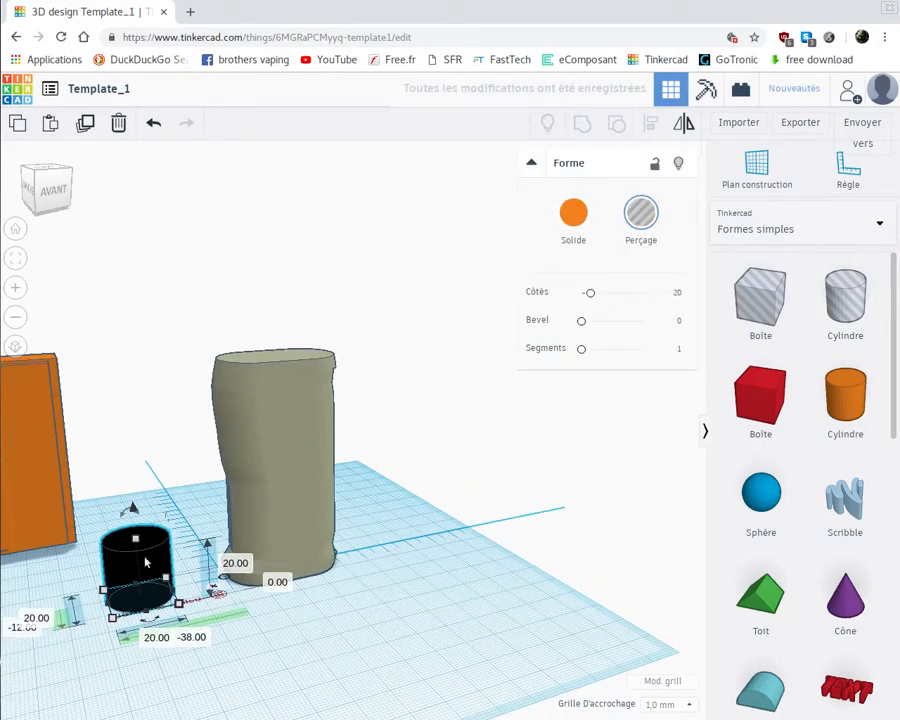
{"action": "left_click_drag", "start_coordinate": [124, 516], "coordinate": [124, 516]}
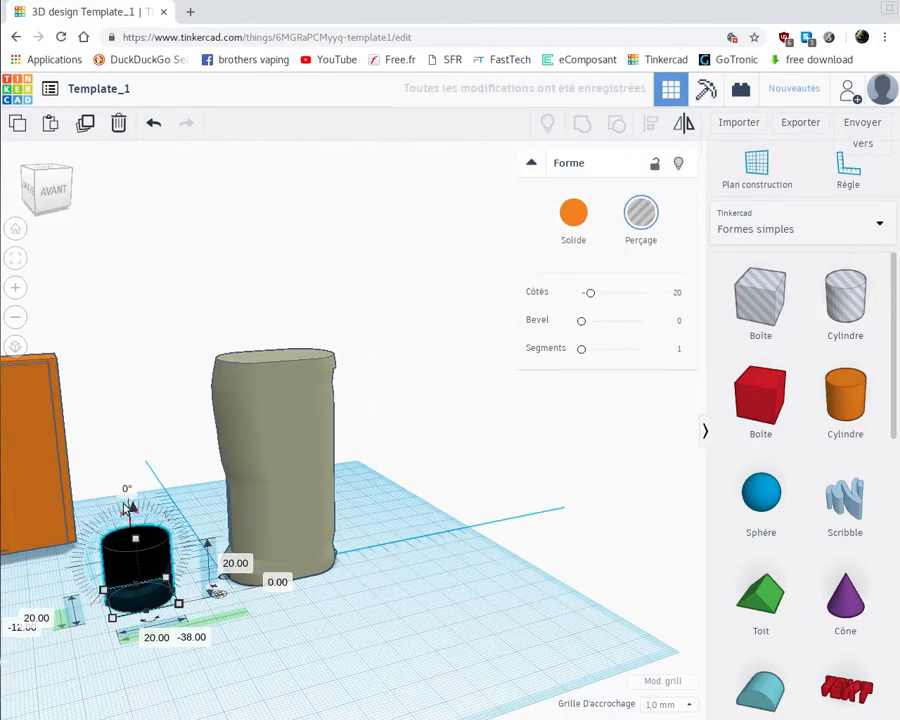
{"action": "left_click", "coordinate": [126, 488]}
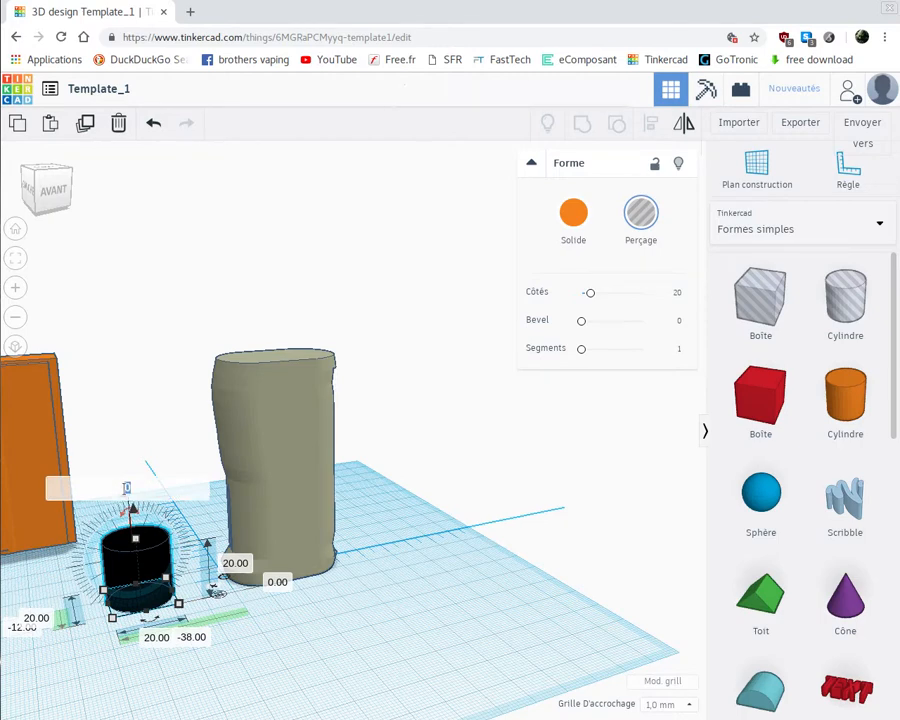
{"action": "type", "text": "90"}
{"action": "key", "text": "Return"}
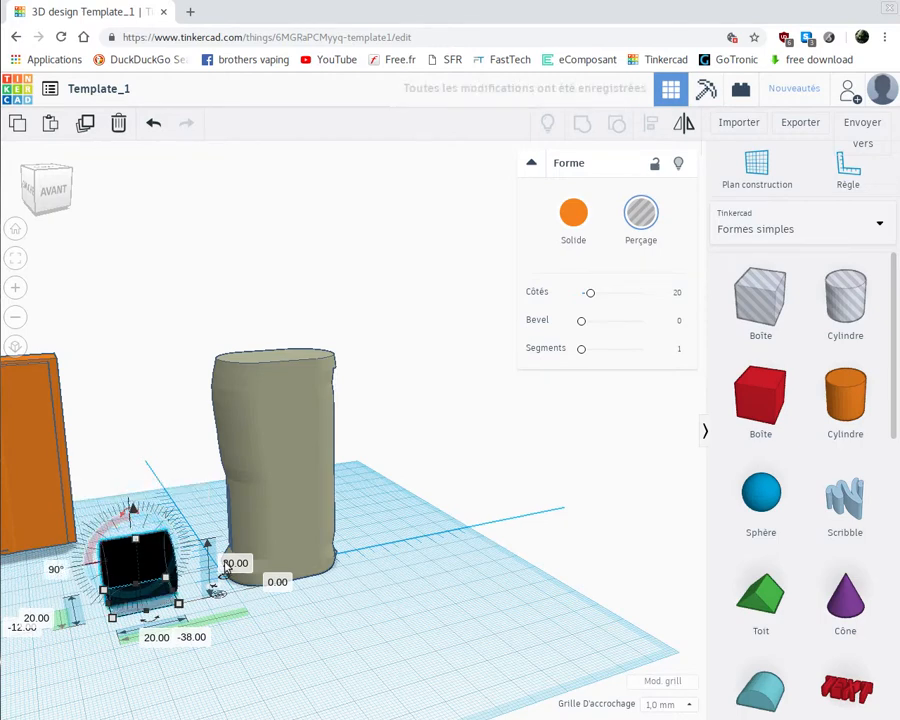
Set the hole cylinder's height to 30 mm and its front-to-back size to 18 mm.
{"action": "left_click", "coordinate": [225, 562]}
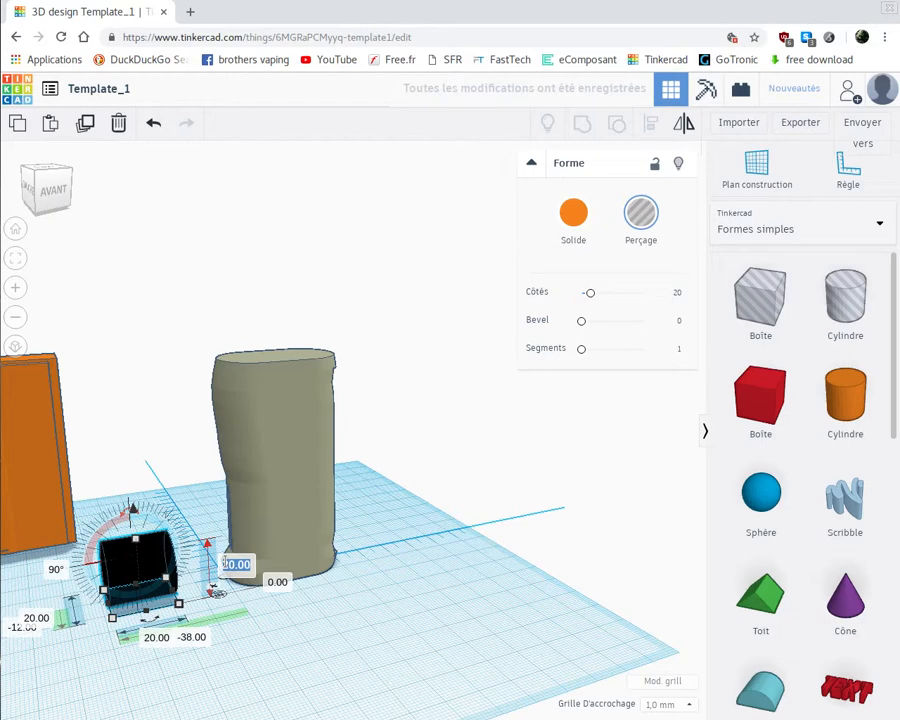
{"action": "type", "text": "30"}
{"action": "key", "text": "Return"}
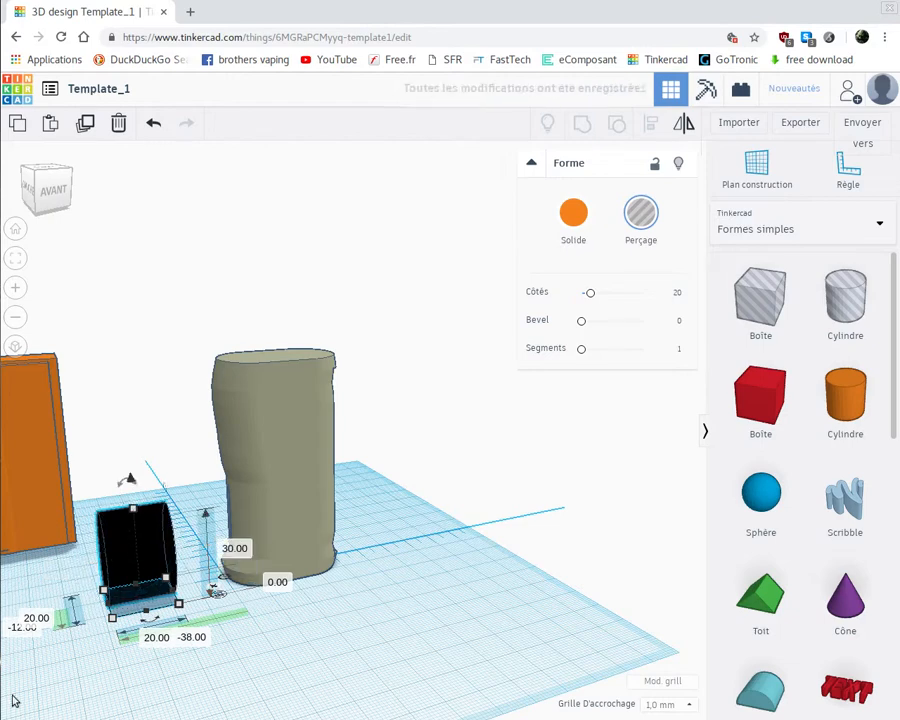
{"action": "right_click_drag", "start_coordinate": [75, 687], "coordinate": [311, 705]}
{"action": "scroll", "coordinate": [311, 705], "scroll_direction": "down", "scroll_amount": 2}
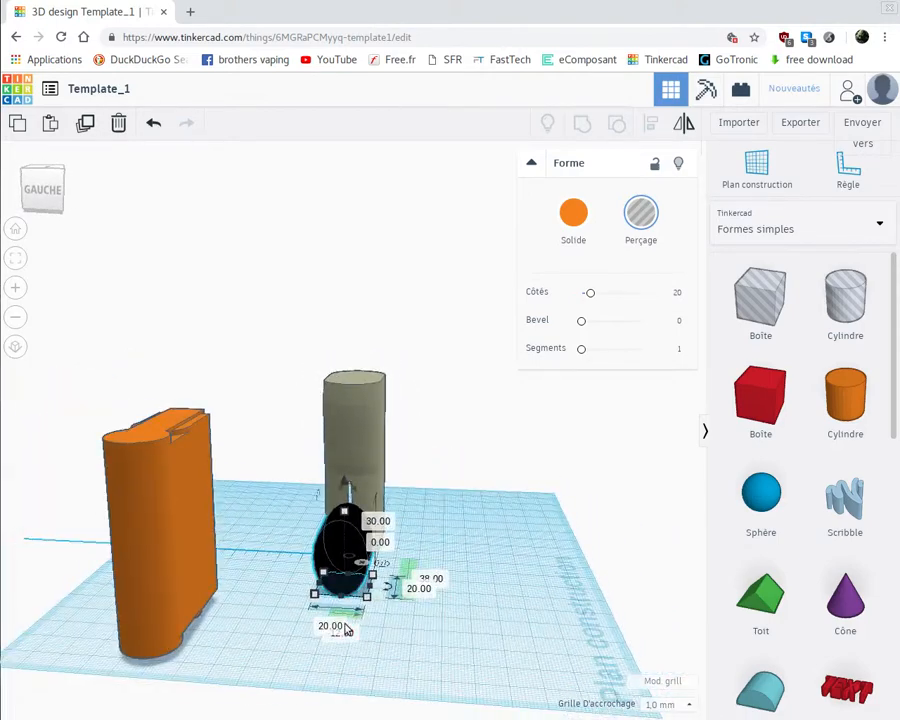
{"action": "left_click", "coordinate": [331, 626]}
{"action": "key", "text": "BackSpace"}
{"action": "type", "text": "18"}
{"action": "key", "text": "Return"}
Set the hole cylinder's front-to-back offset from the ruler origin to -9 mm and its number of sides to 64.
{"action": "left_click", "coordinate": [350, 632]}
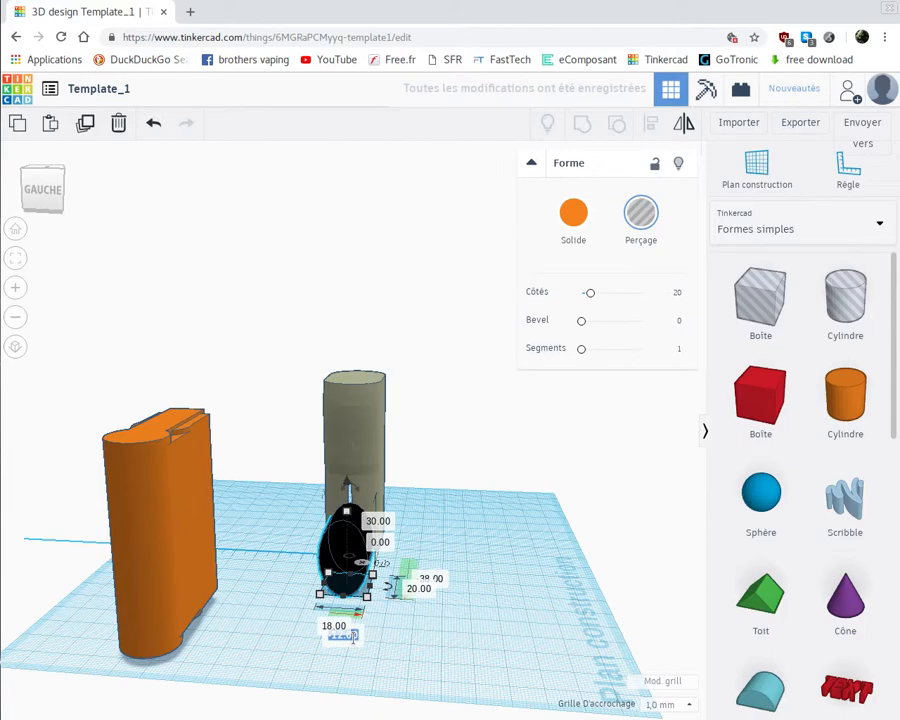
{"action": "type", "text": "-9"}
{"action": "key", "text": "Return"}
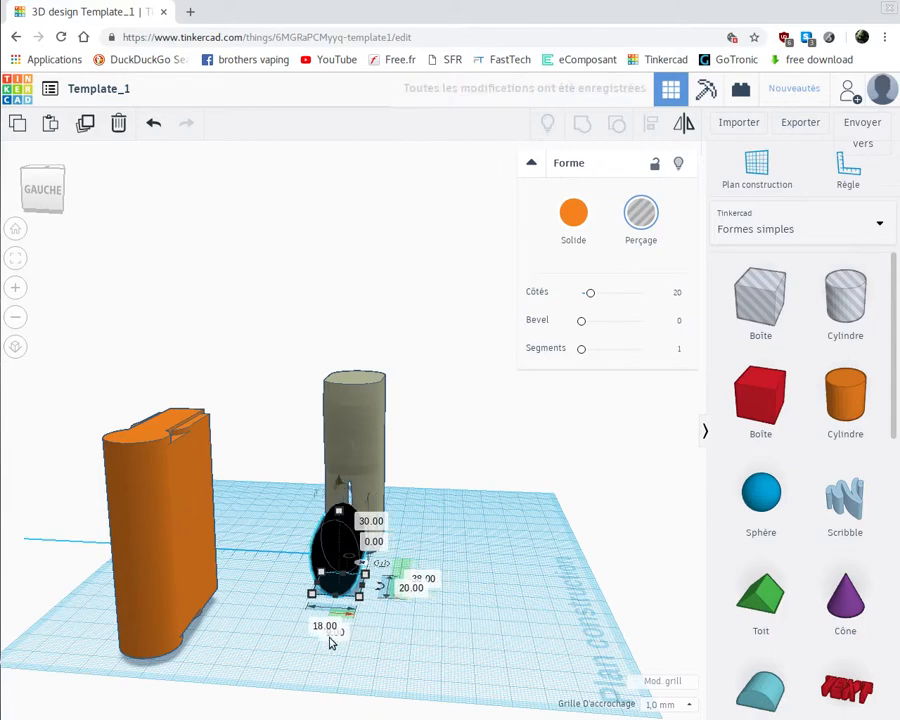
{"action": "scroll", "coordinate": [332, 643], "scroll_direction": "up", "scroll_amount": 5}
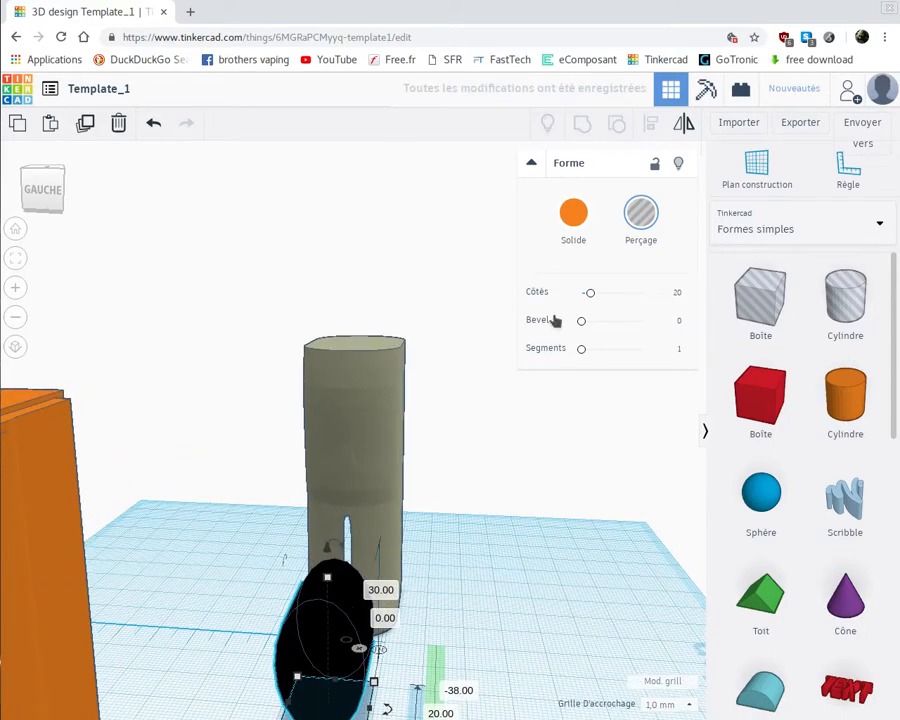
{"action": "left_click_drag", "start_coordinate": [593, 297], "coordinate": [703, 307]}
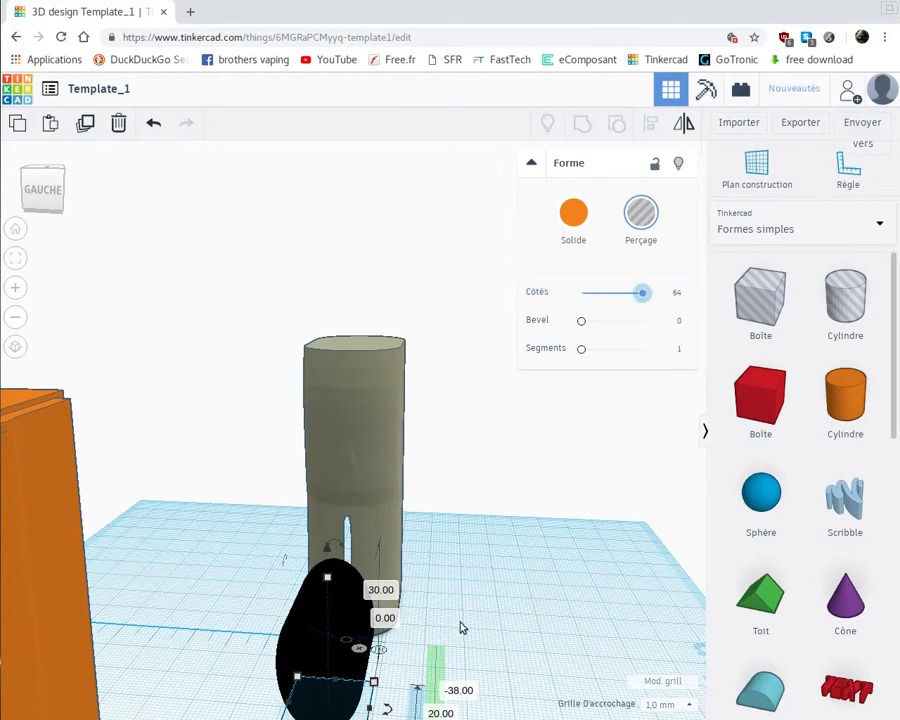
Move the hole cylinder into the body's slotted side by setting its lengthwise offset from the ruler origin to -10 mm.
{"action": "middle_click_drag", "start_coordinate": [465, 623], "coordinate": [465, 580]}
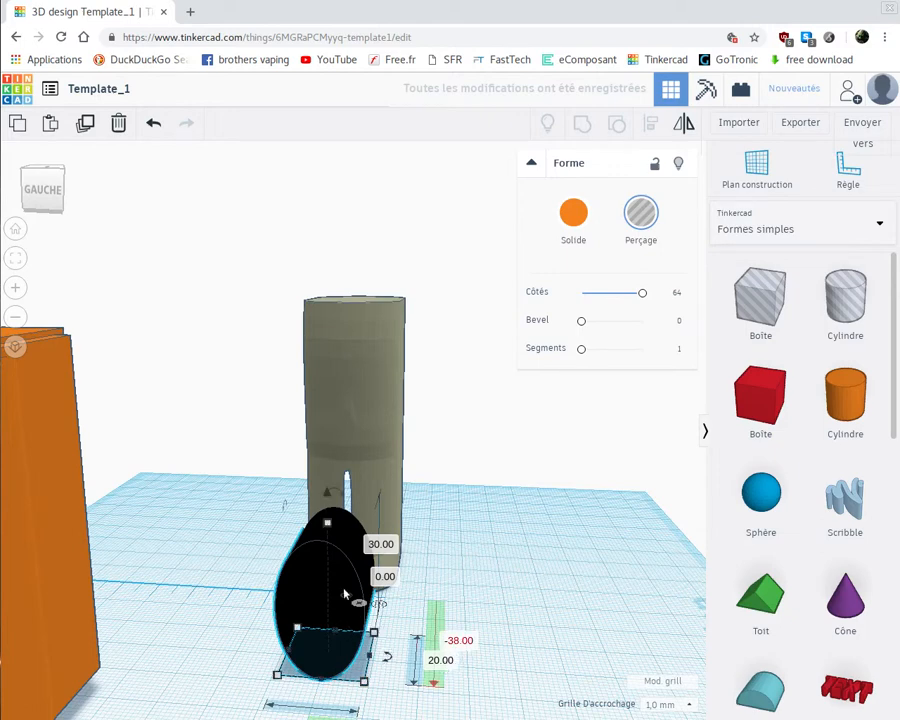
{"action": "left_click", "coordinate": [461, 641]}
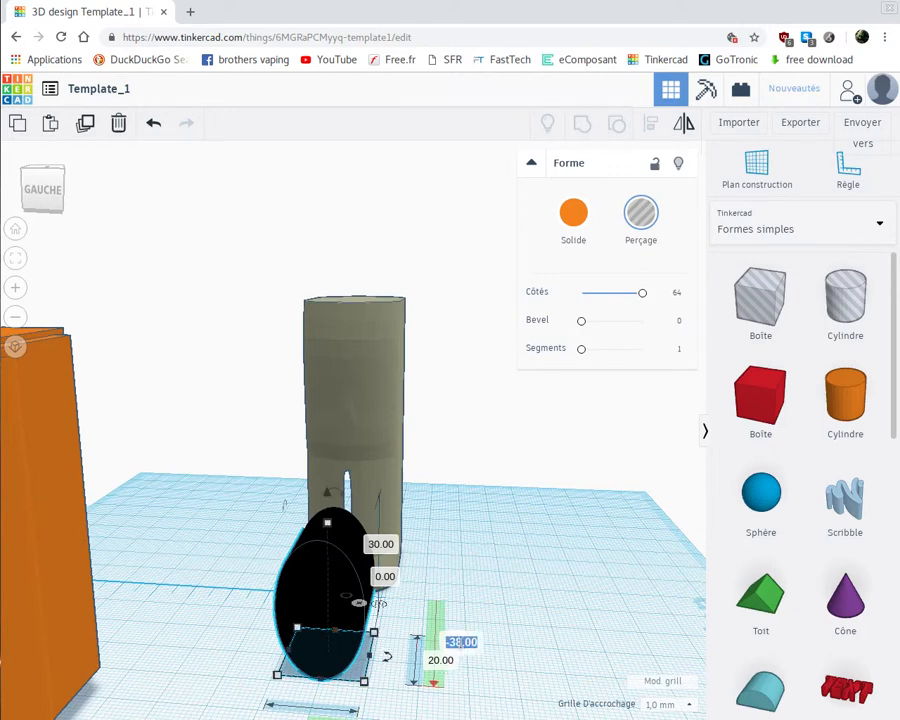
{"action": "key", "text": "BackSpace"}
{"action": "type", "text": "-10"}
{"action": "key", "text": "Return"}
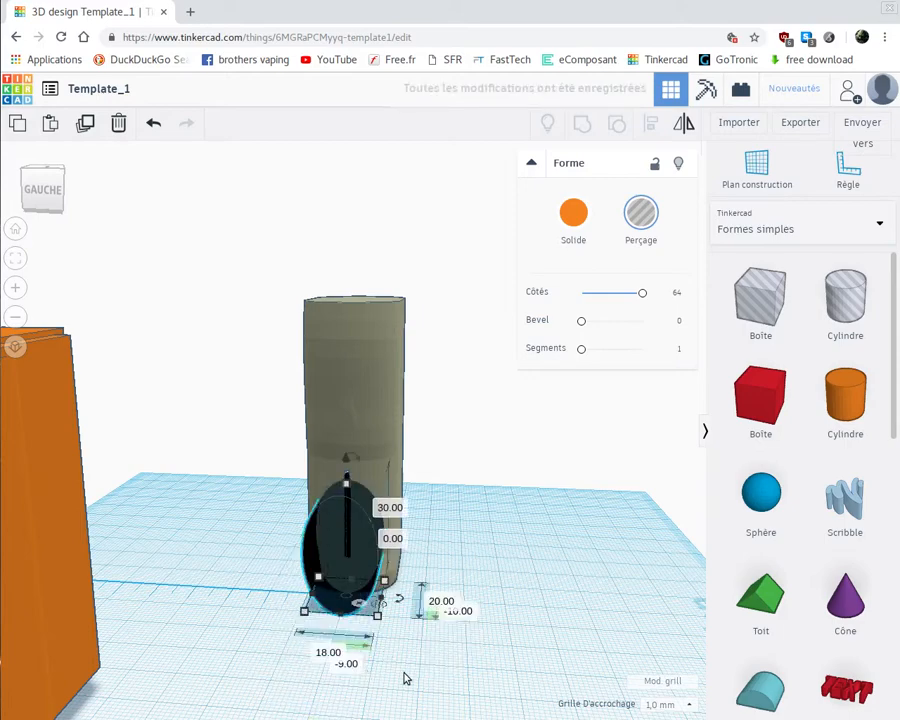
Raise the hole cylinder 5 mm above the workplane and check how it intersects the body.
{"action": "right_click_drag", "start_coordinate": [415, 657], "coordinate": [462, 590]}
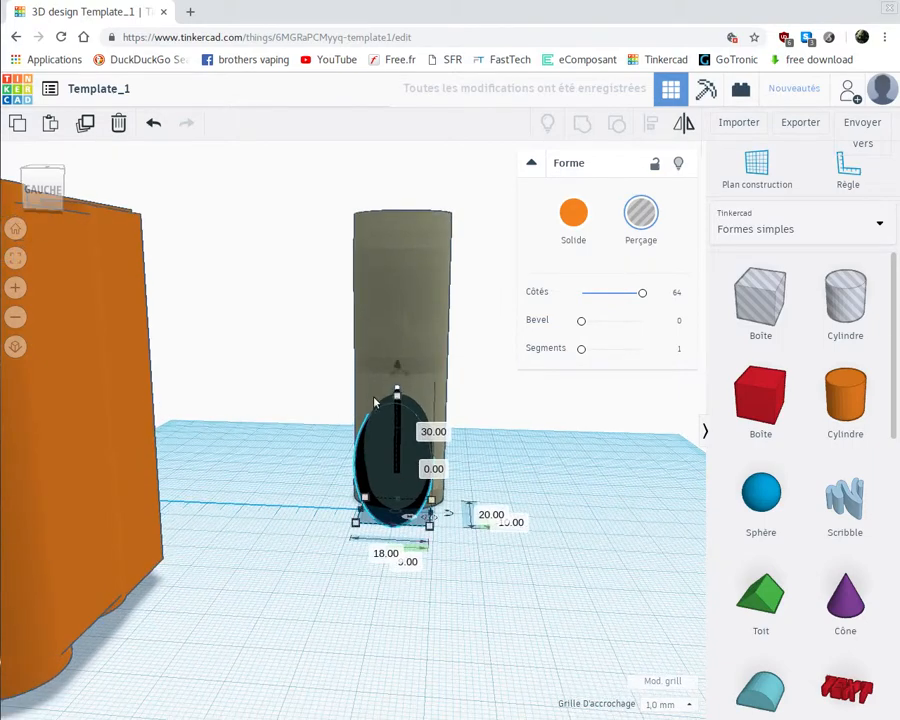
{"action": "left_click_drag", "start_coordinate": [396, 368], "coordinate": [399, 344]}
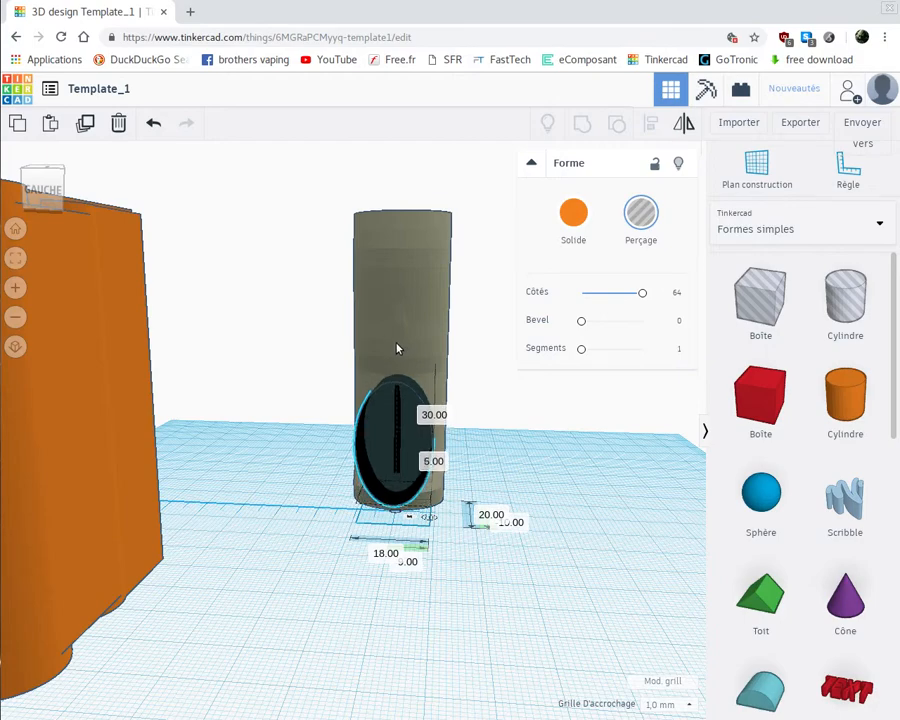
{"action": "mouse_move", "coordinate": [452, 629]}
{"action": "right_mouse_down"}
{"action": "mouse_move", "coordinate": [434, 573]}
{"action": "mouse_move", "coordinate": [456, 635]}
{"action": "right_mouse_up"}
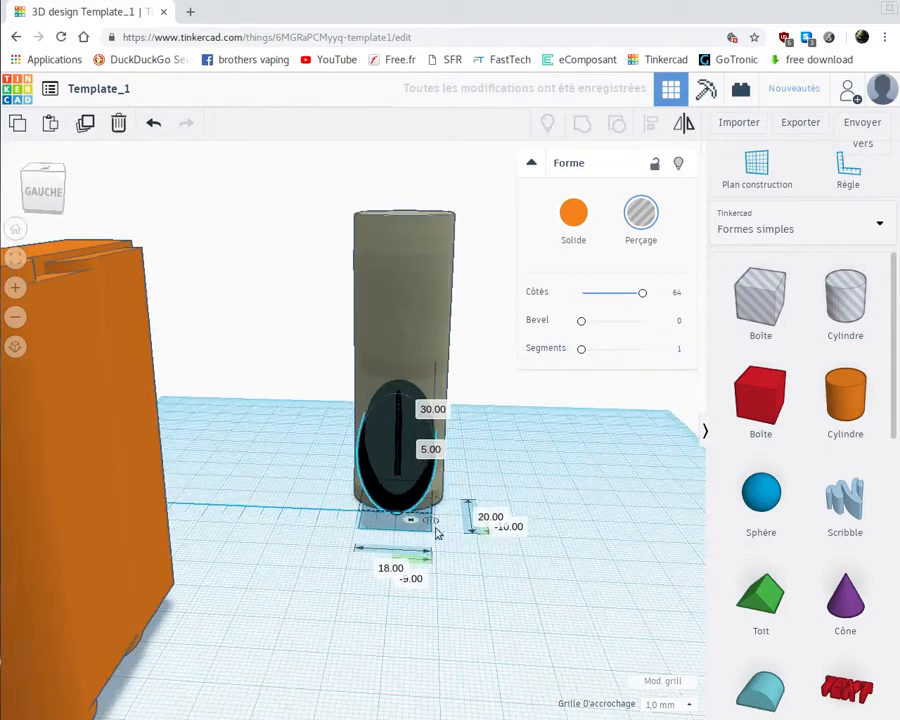
{"action": "left_click", "coordinate": [428, 411]}
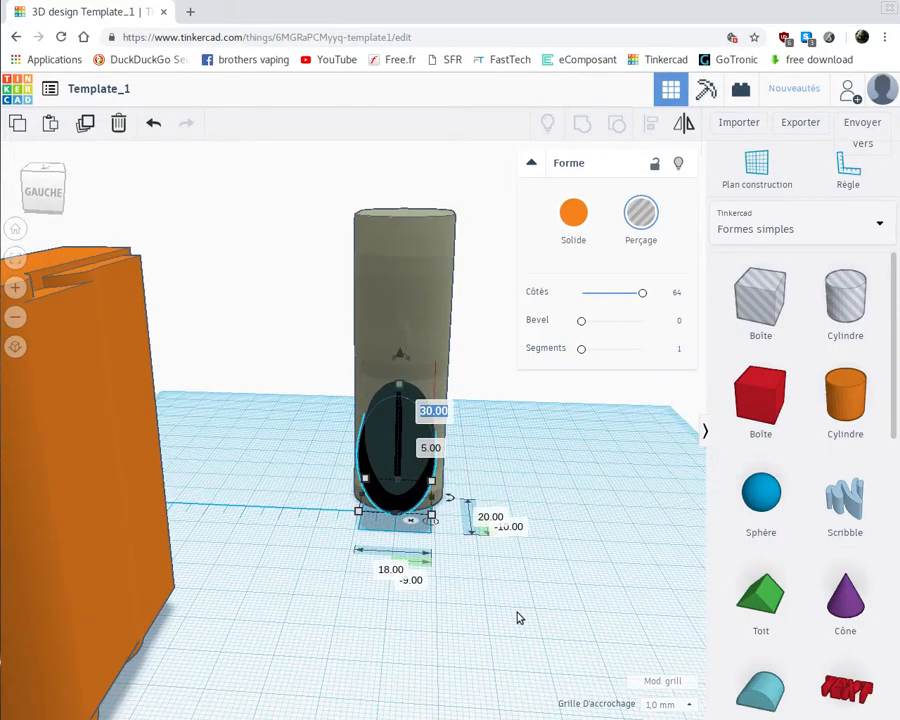
{"action": "right_click_drag", "start_coordinate": [518, 618], "coordinate": [420, 619]}
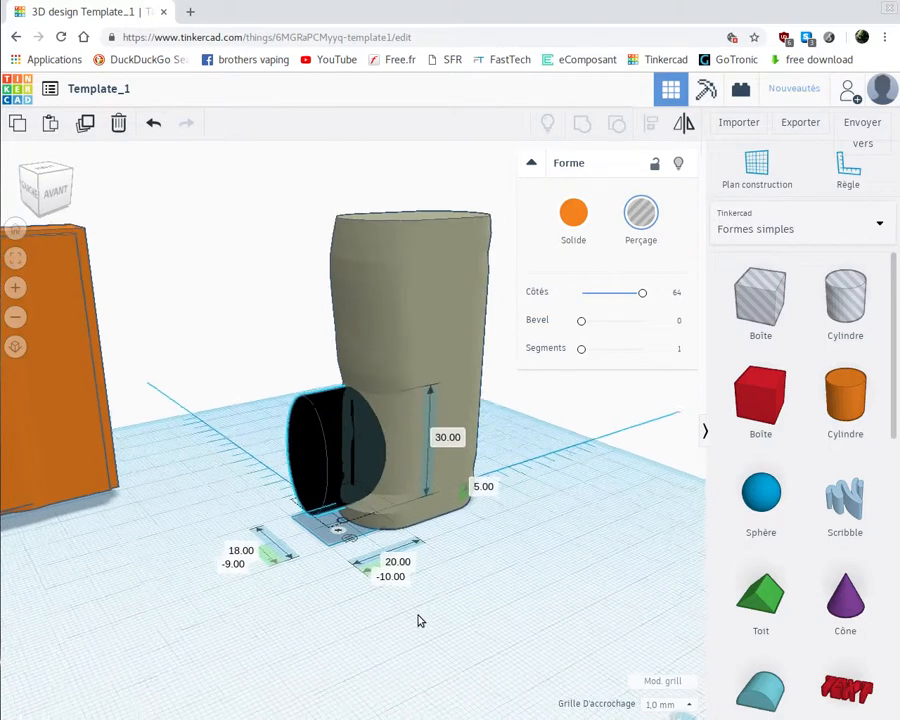
Set the hole cylinder's height to 28 mm and raise it to 7 mm above the workplane.
{"action": "left_click", "coordinate": [446, 438]}
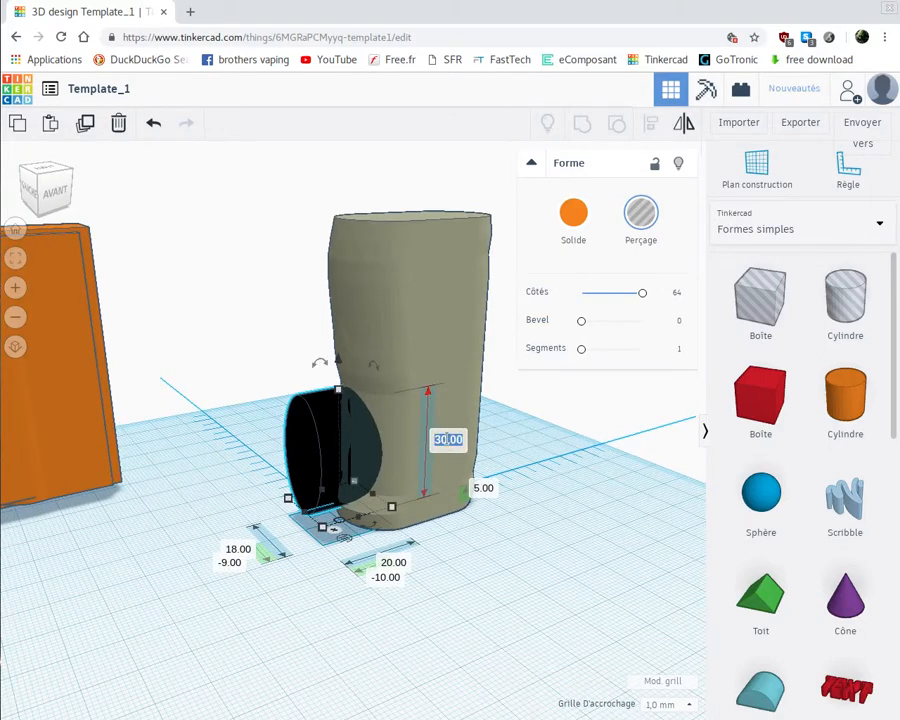
{"action": "type", "text": "28"}
{"action": "key", "text": "Return"}
{"action": "right_click_drag", "start_coordinate": [146, 624], "coordinate": [243, 622]}
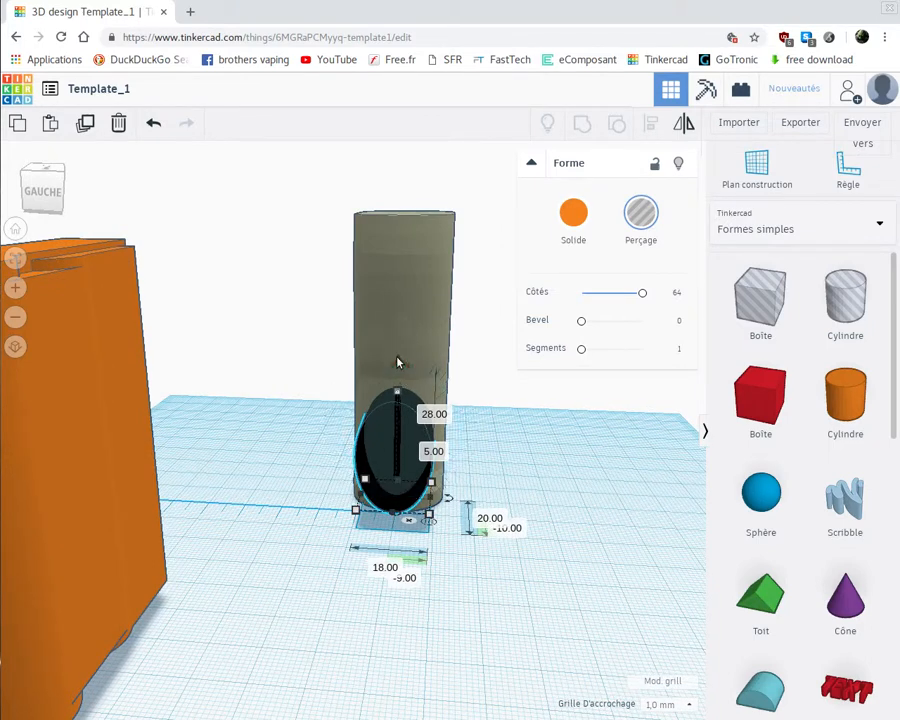
{"action": "left_click_drag", "start_coordinate": [397, 358], "coordinate": [397, 354]}
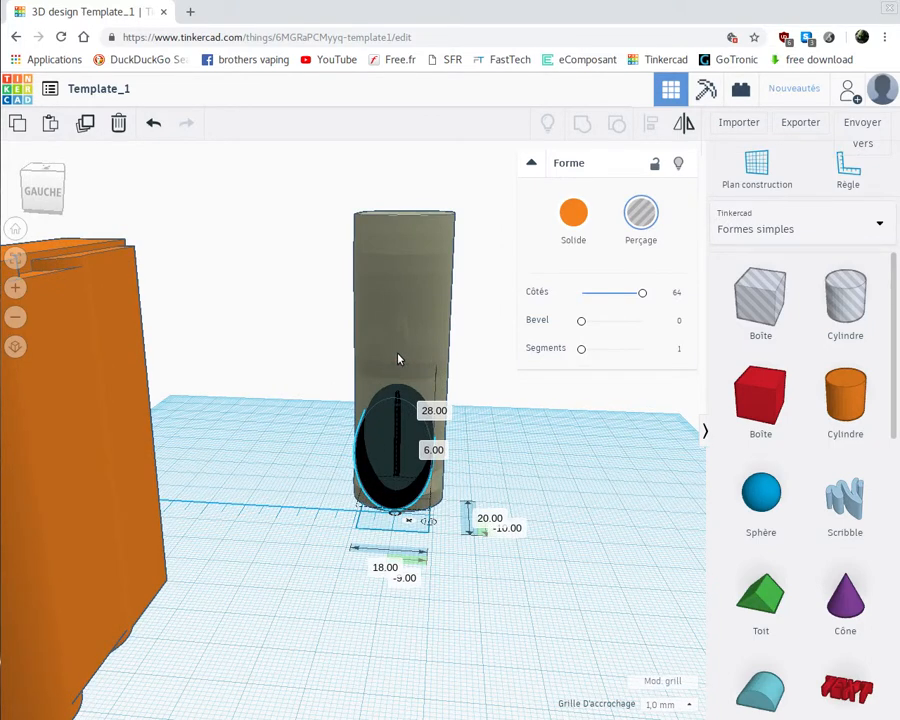
{"action": "mouse_move", "coordinate": [460, 607]}
{"action": "right_mouse_down"}
{"action": "mouse_move", "coordinate": [457, 557]}
{"action": "mouse_move", "coordinate": [468, 603]}
{"action": "right_mouse_up"}
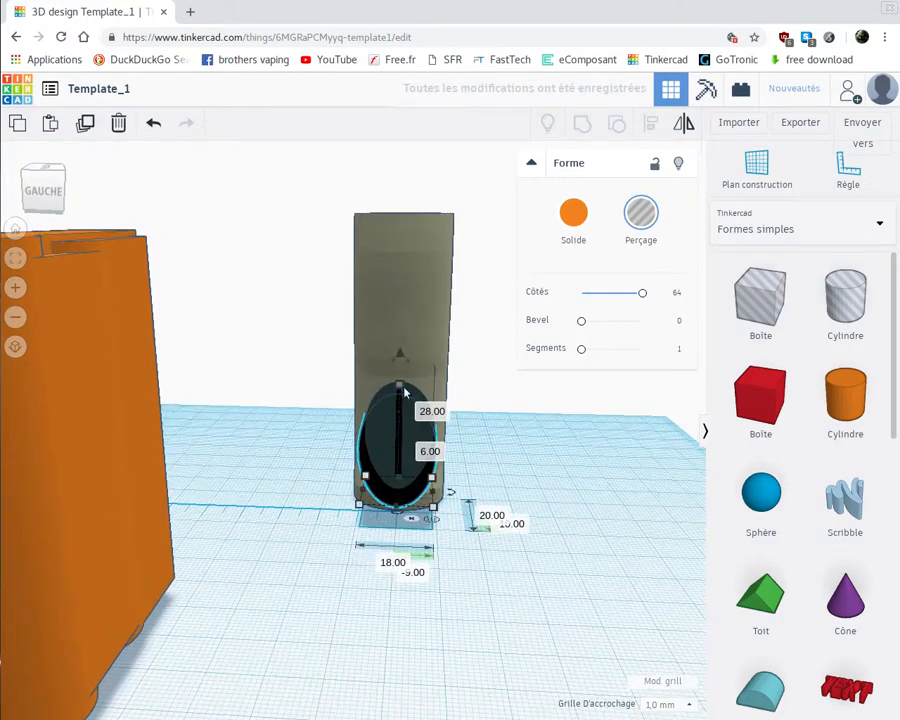
{"action": "mouse_move", "coordinate": [398, 360]}
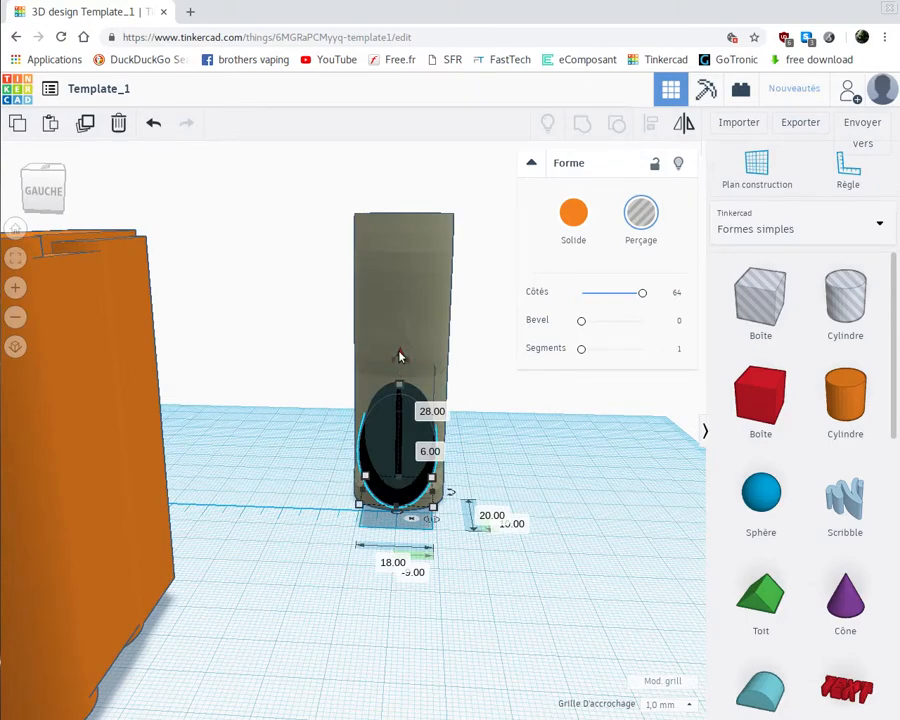
{"action": "left_click_drag", "start_coordinate": [398, 352], "coordinate": [399, 349]}
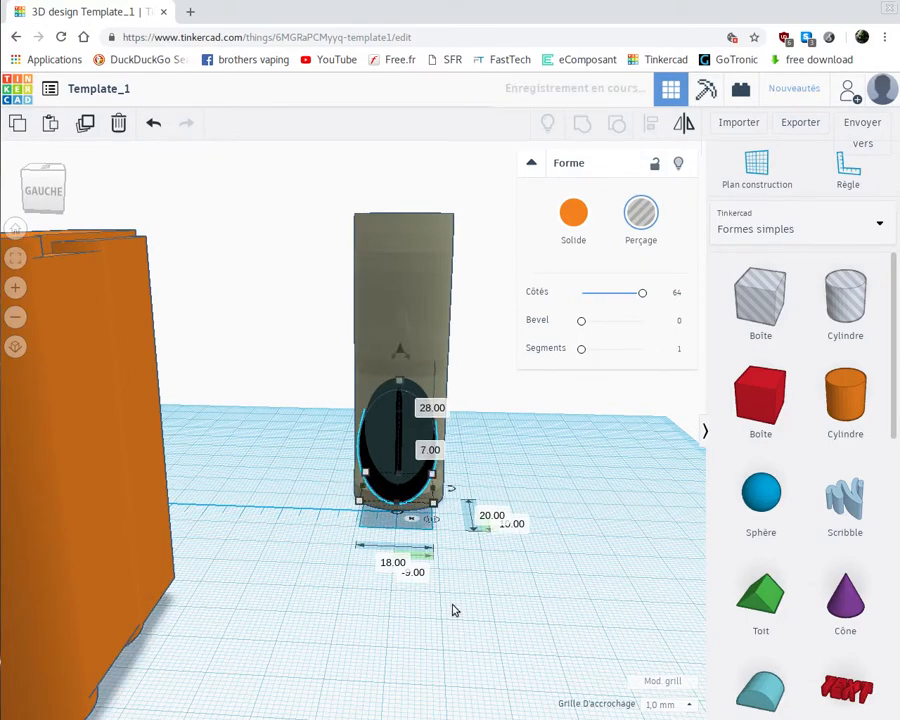
Select the hole cylinder together with the rounded body and group them to cut the opening through the side.
{"action": "right_click_drag", "start_coordinate": [454, 607], "coordinate": [81, 571]}
{"action": "right_click_drag", "start_coordinate": [139, 589], "coordinate": [345, 596]}
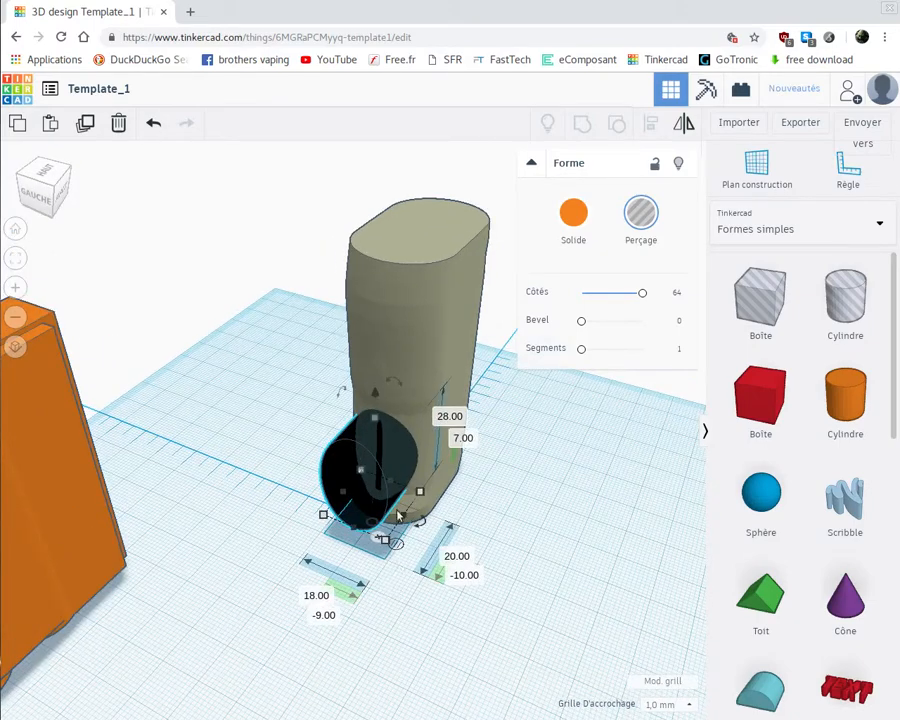
{"action": "left_click_drag", "start_coordinate": [397, 582], "coordinate": [313, 431]}
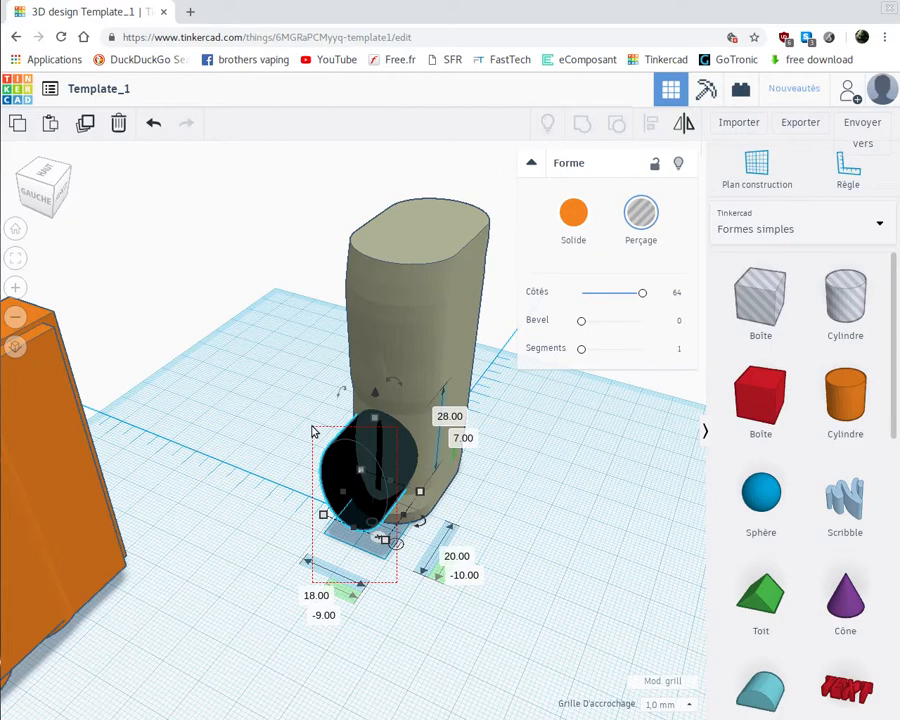
{"action": "left_click_drag", "start_coordinate": [334, 428], "coordinate": [334, 430]}
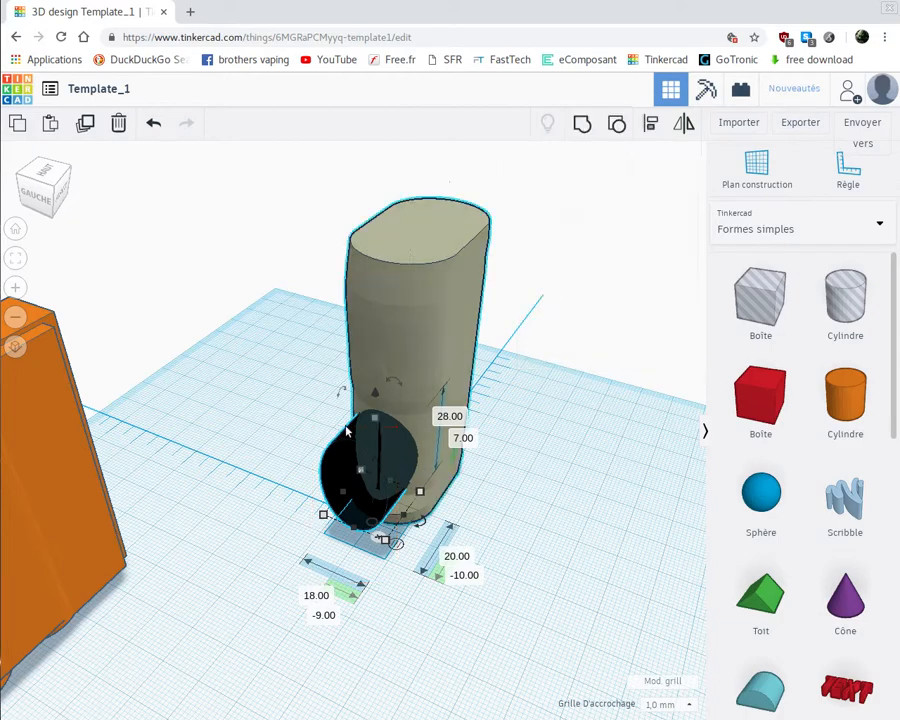
{"action": "left_click", "coordinate": [581, 124]}
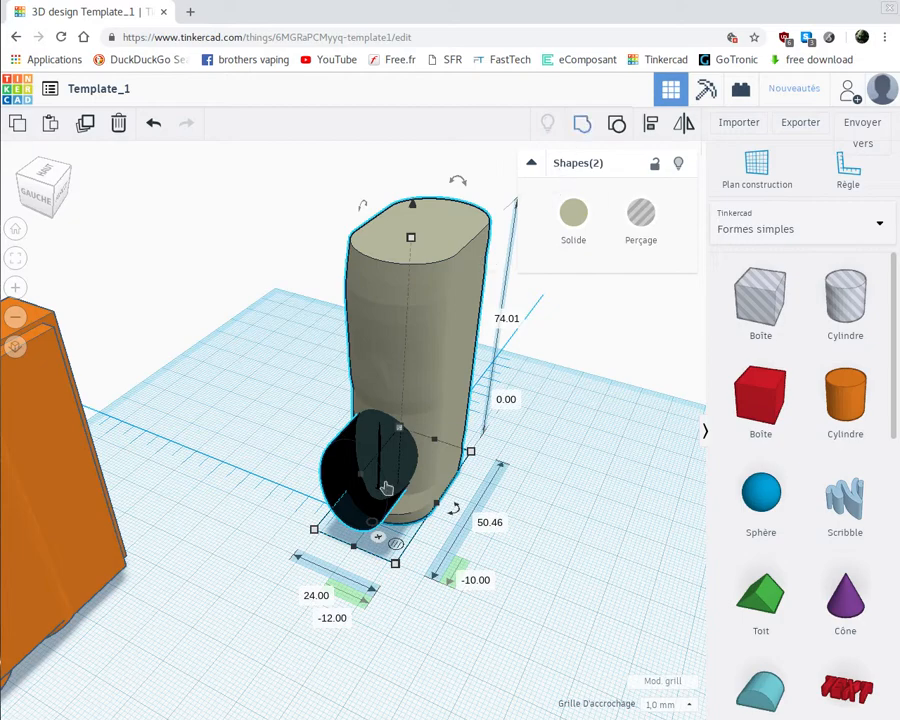
{"action": "left_click", "coordinate": [304, 600]}
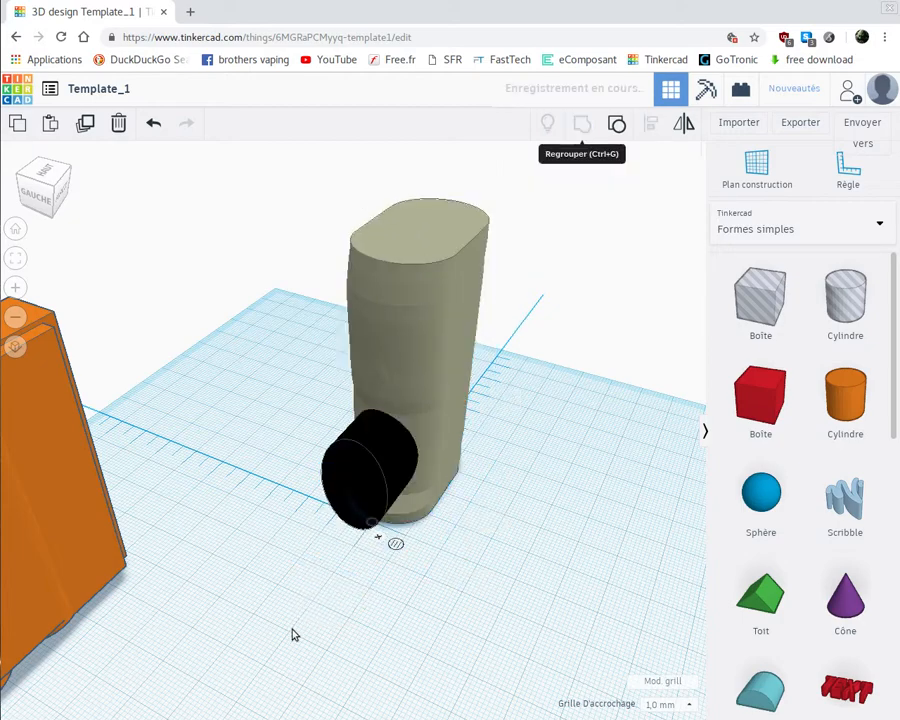
Examine the grouped body from all sides, checking the new oval side opening, the template cavity and the base.
{"action": "right_click_drag", "start_coordinate": [396, 626], "coordinate": [60, 595]}
{"action": "right_click_drag", "start_coordinate": [30, 590], "coordinate": [16, 631]}
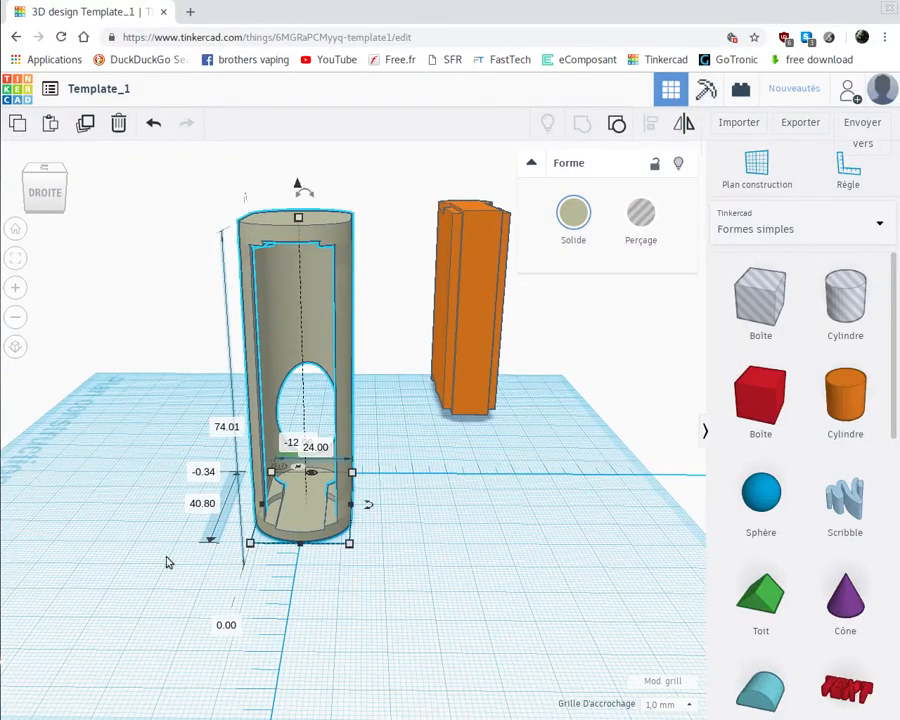
{"action": "right_click_drag", "start_coordinate": [167, 567], "coordinate": [381, 413]}
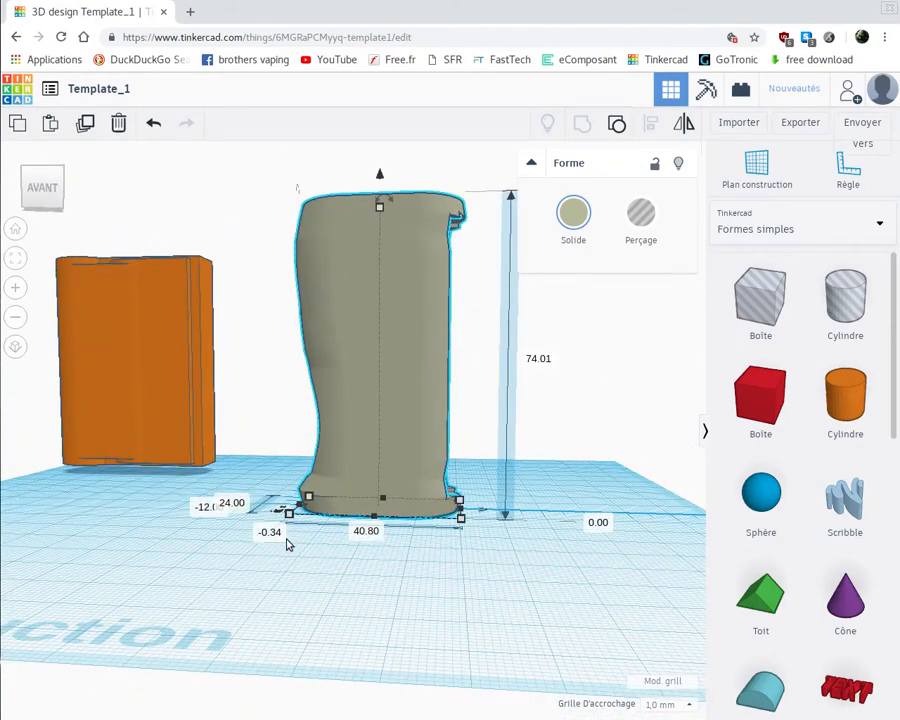
{"action": "scroll", "coordinate": [287, 544], "scroll_direction": "up", "scroll_amount": 2}
{"action": "scroll", "coordinate": [176, 592], "scroll_direction": "up", "scroll_amount": 2}
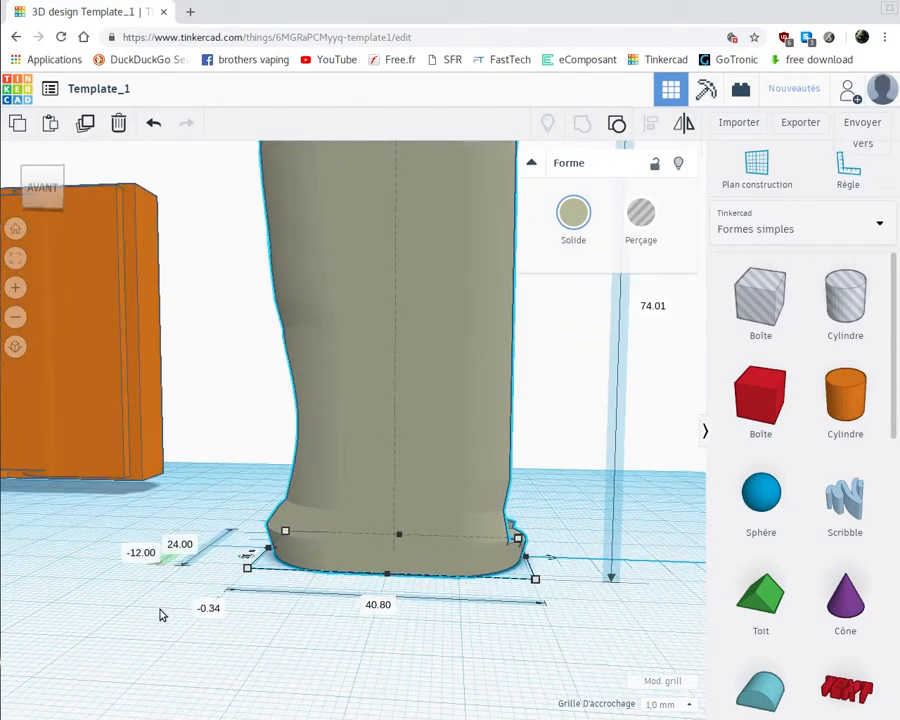
{"action": "right_click_drag", "start_coordinate": [171, 621], "coordinate": [250, 698]}
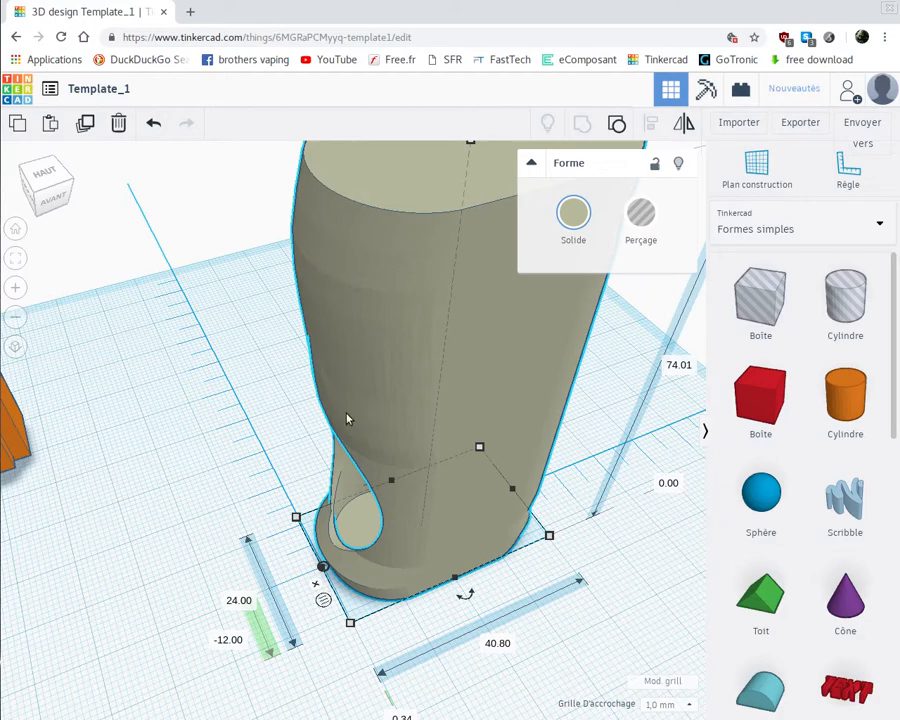
{"action": "right_click_drag", "start_coordinate": [163, 612], "coordinate": [124, 611]}
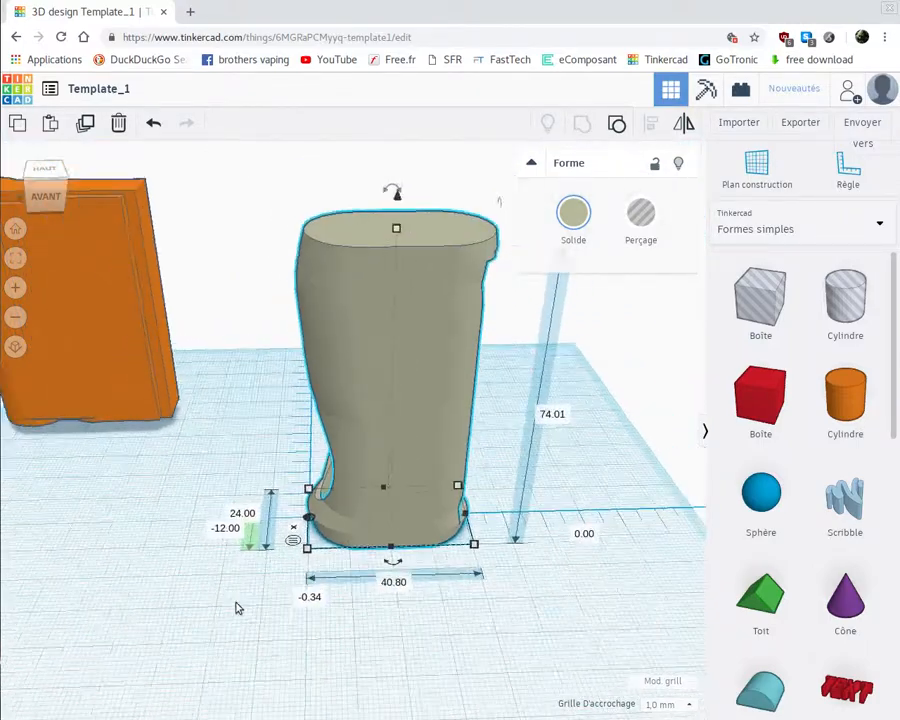
{"action": "right_click_drag", "start_coordinate": [430, 635], "coordinate": [193, 557]}
{"action": "right_click_drag", "start_coordinate": [316, 627], "coordinate": [615, 504]}
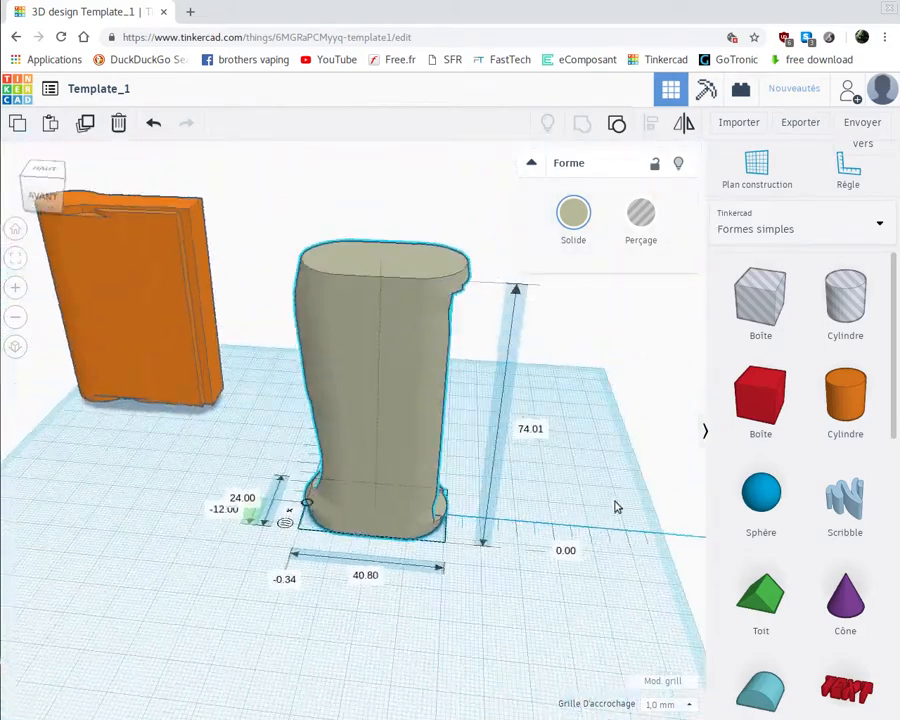